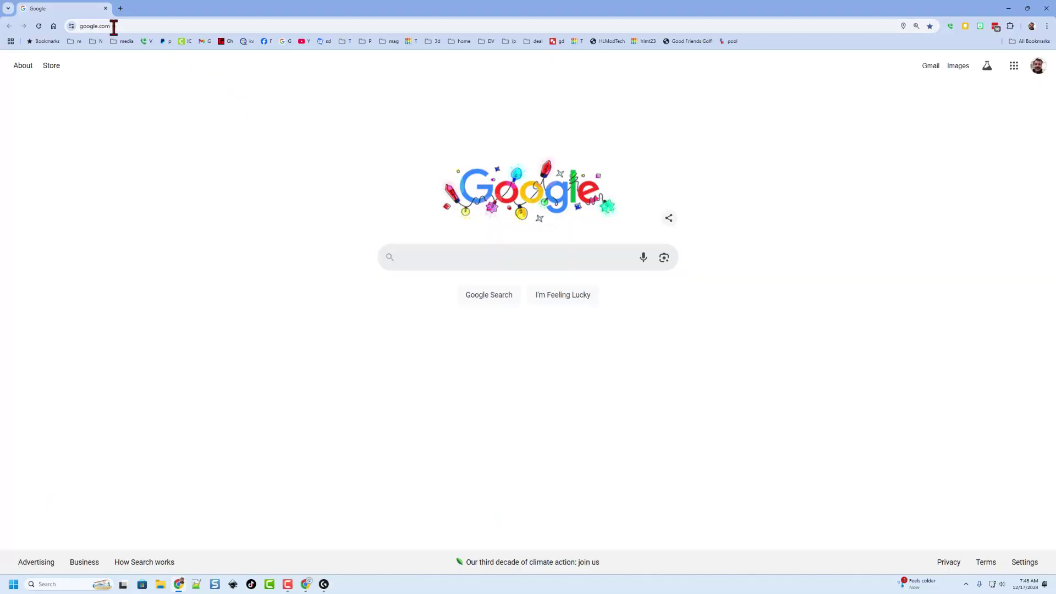
Step: Go to bit.ly/hlfidget1 in Chrome to reach the Gingy clicky fidget page
{"action": "left_click", "coordinate": [113, 26]}
{"action": "type", "text": "bi"}
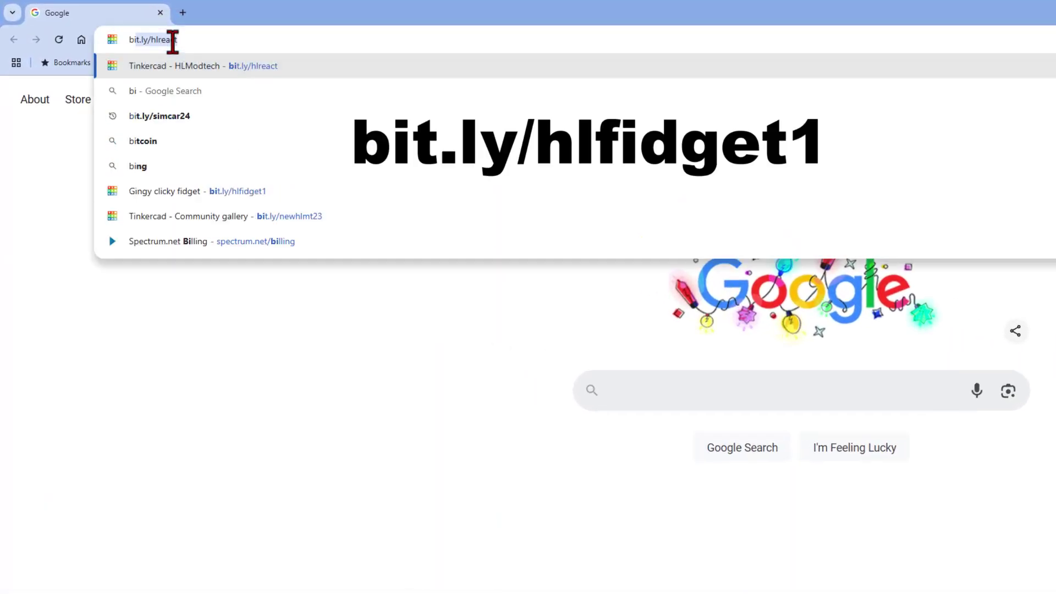
{"action": "type", "text": "t.ly/"}
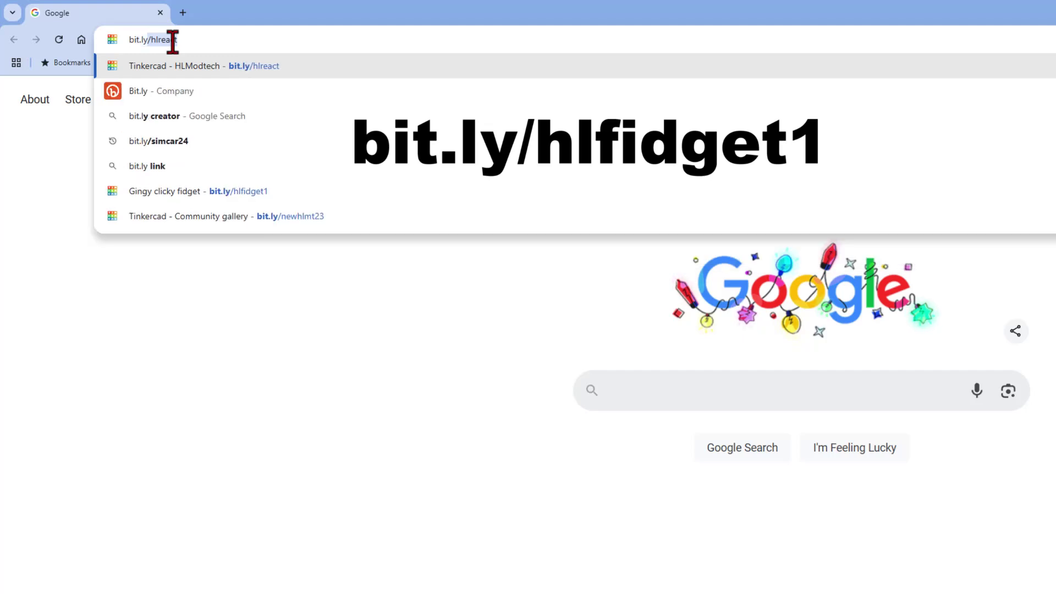
{"action": "type", "text": "hlf"}
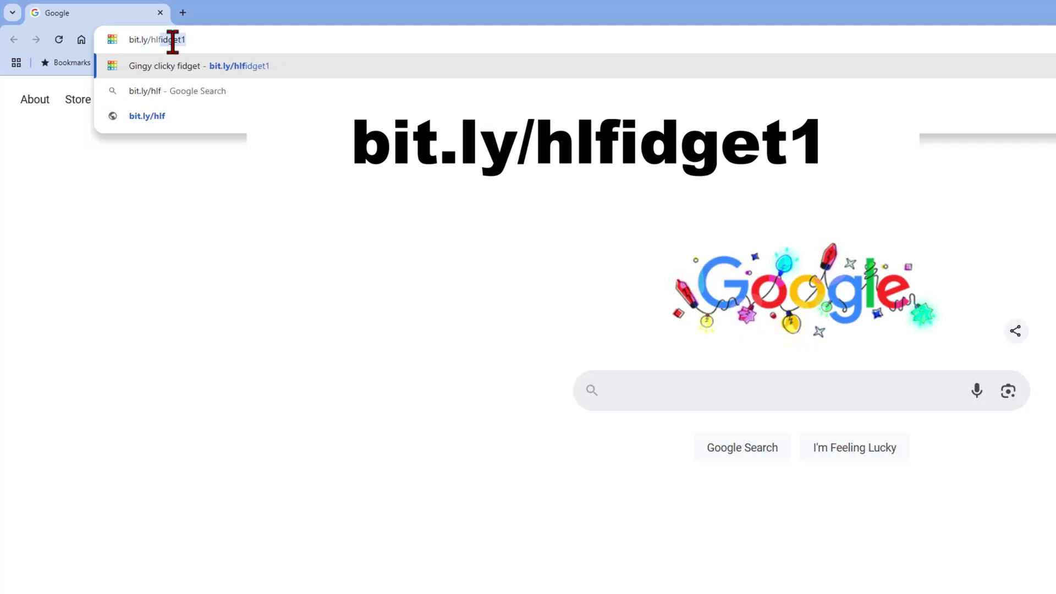
{"action": "type", "text": "idget"}
{"action": "key", "text": "Return"}
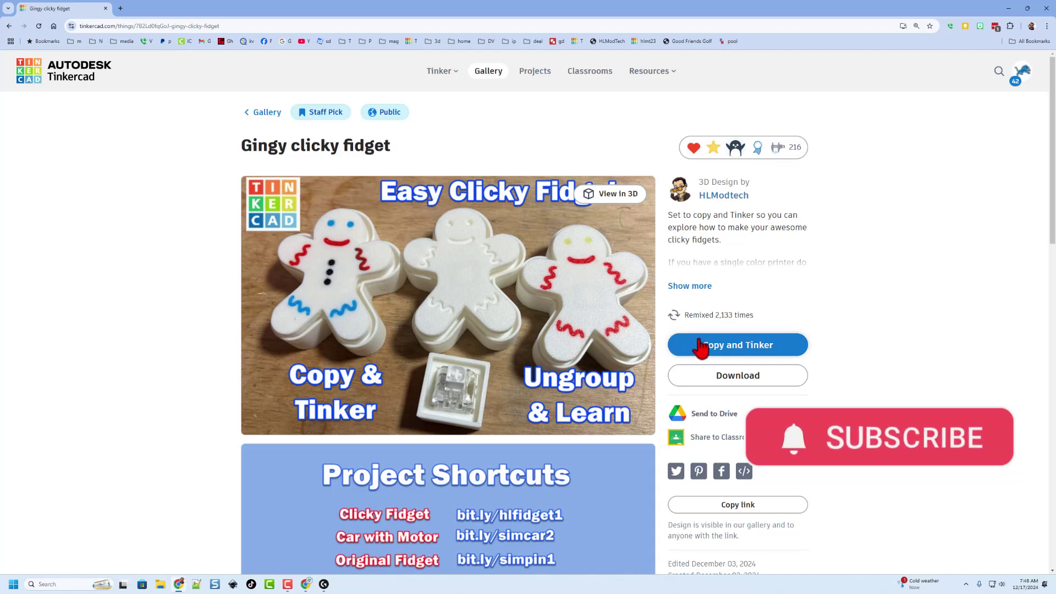
Step: React Awesome to the Gingy clicky fidget and open an editable copy of it
{"action": "left_click", "coordinate": [741, 155]}
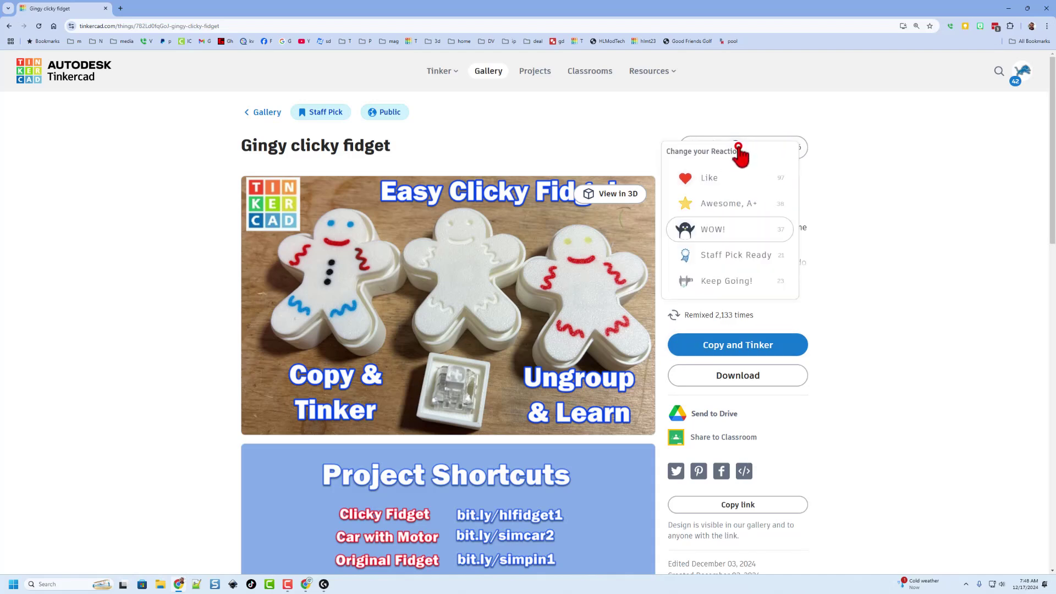
{"action": "left_click", "coordinate": [723, 204]}
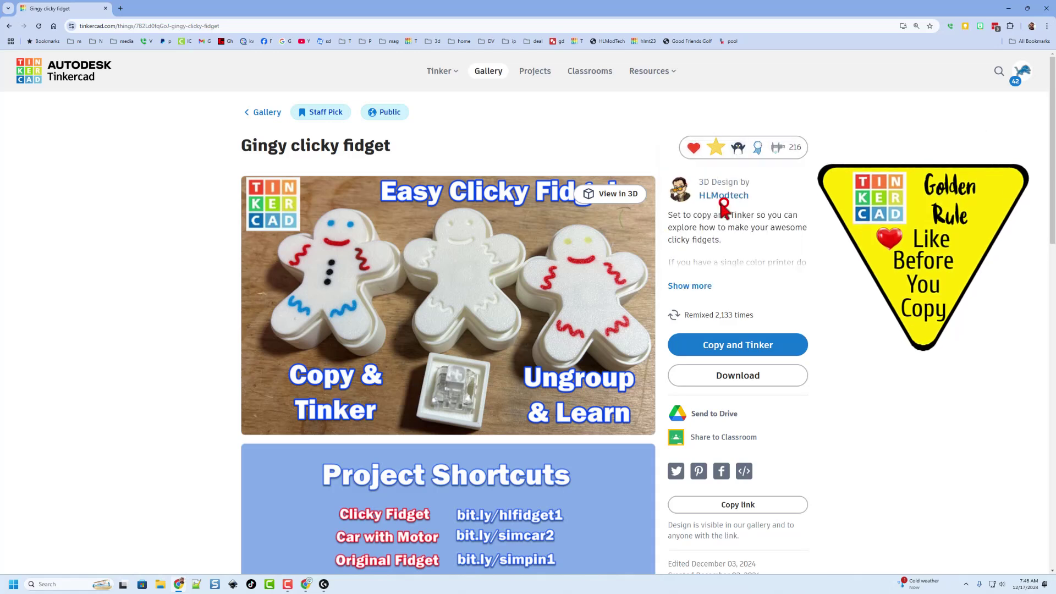
{"action": "left_click", "coordinate": [737, 345]}
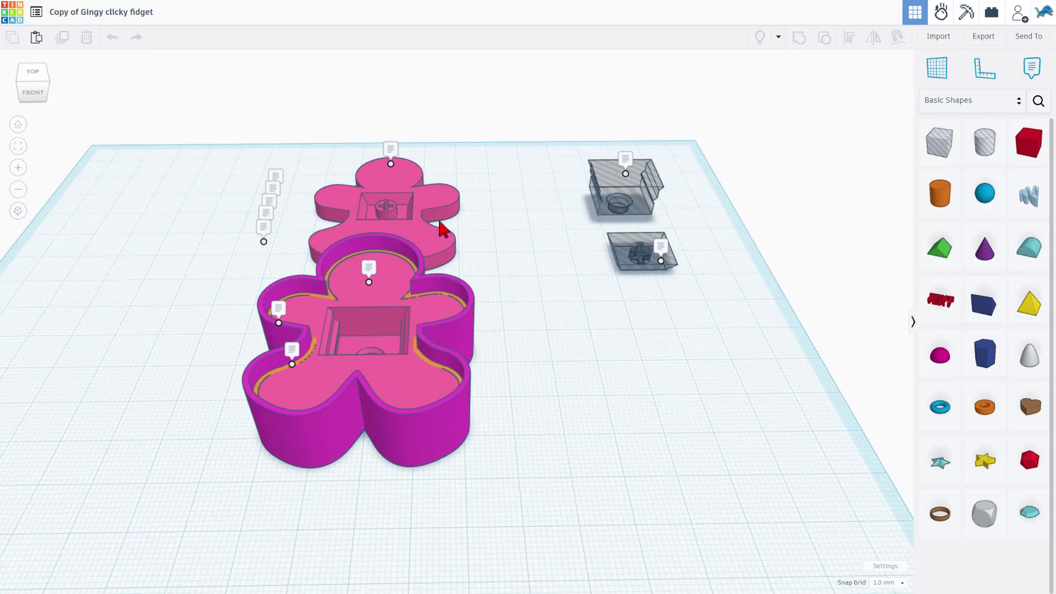
Step: Check the note markers, orbit around the fidget, and select the upper grey key-hole box
{"action": "mouse_move", "coordinate": [371, 275]}
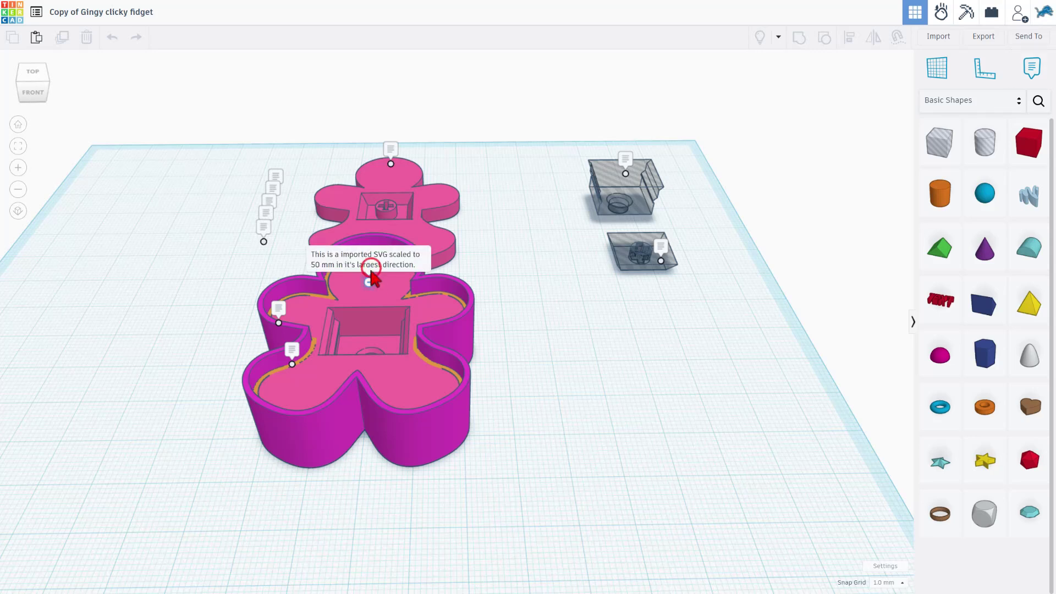
{"action": "mouse_move", "coordinate": [389, 161]}
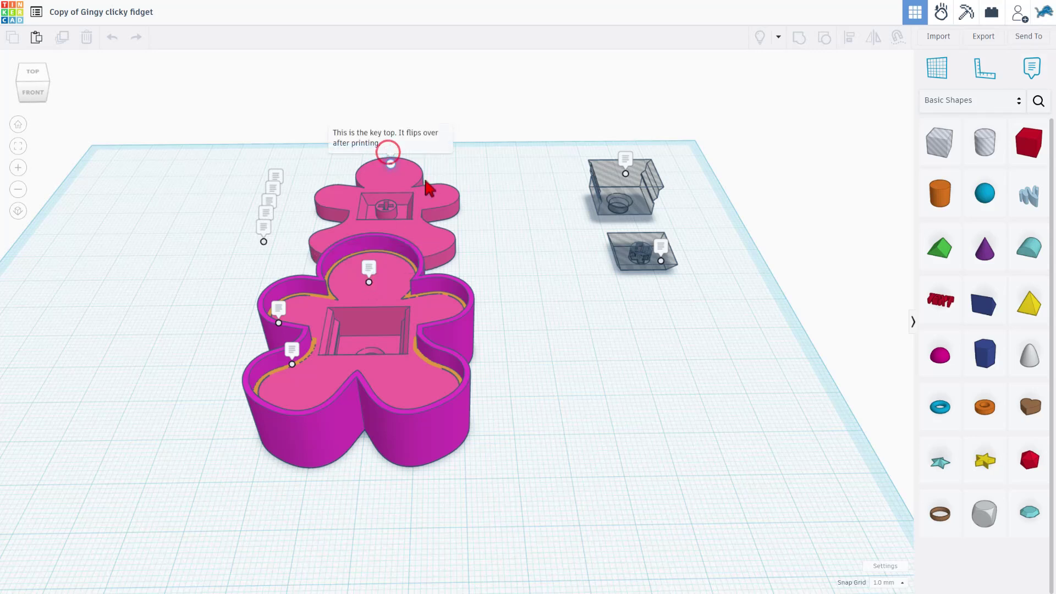
{"action": "right_click_drag", "start_coordinate": [250, 231], "coordinate": [218, 215]}
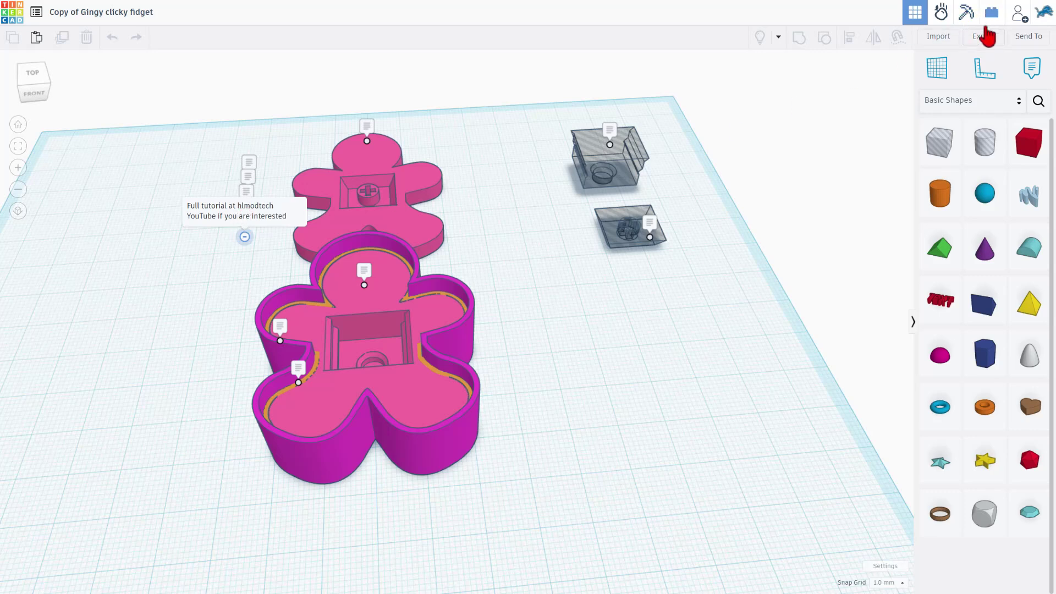
{"action": "right_click_drag", "start_coordinate": [746, 223], "coordinate": [695, 272]}
{"action": "left_click", "coordinate": [620, 227]}
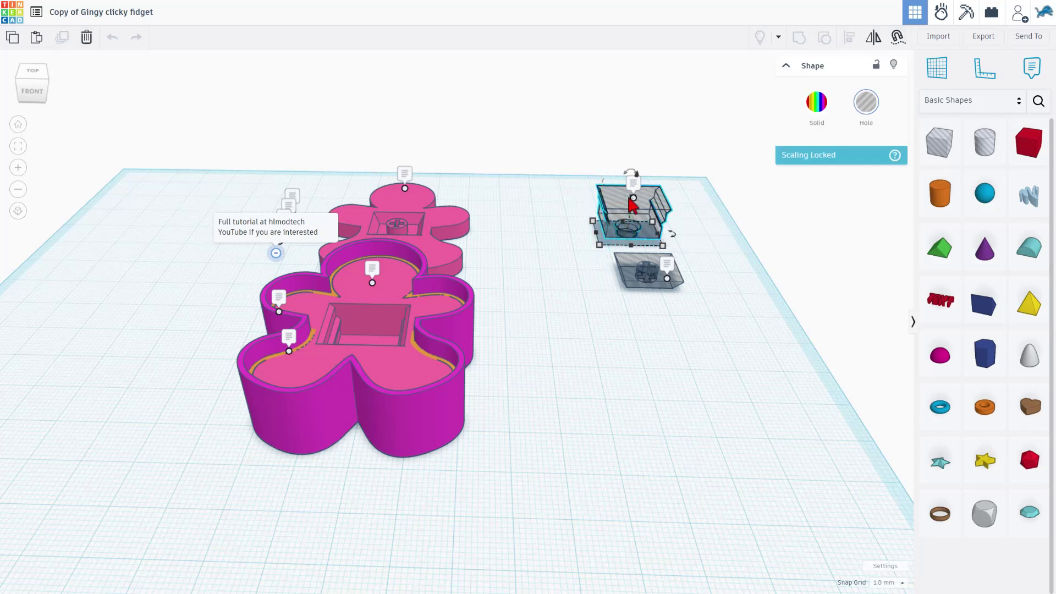
Step: Save the selected box to Your Creations as 'key hole' with Lock part size ticked
{"action": "left_click", "coordinate": [952, 103]}
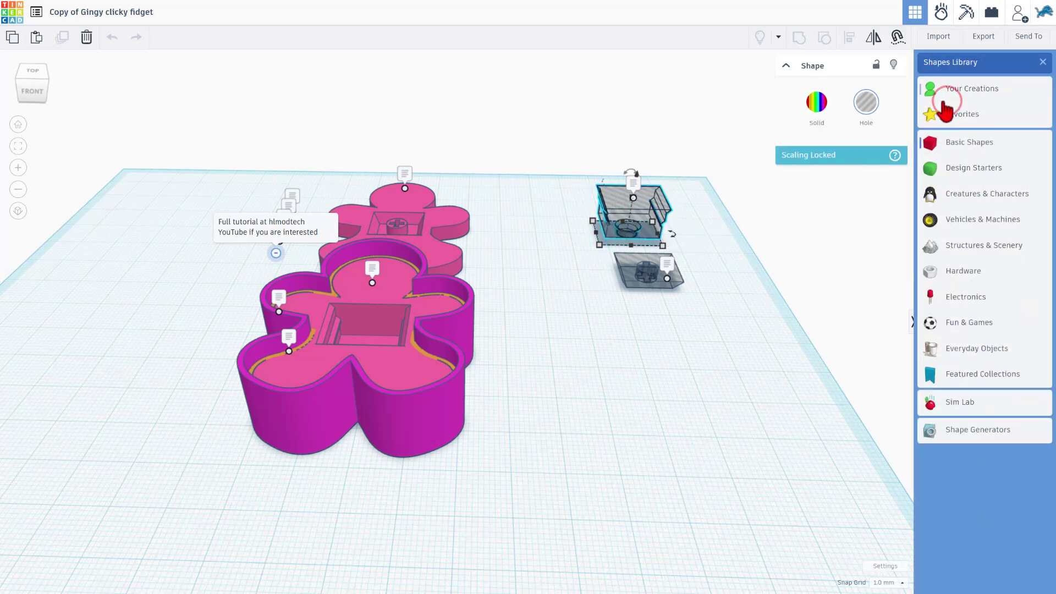
{"action": "left_click", "coordinate": [970, 94]}
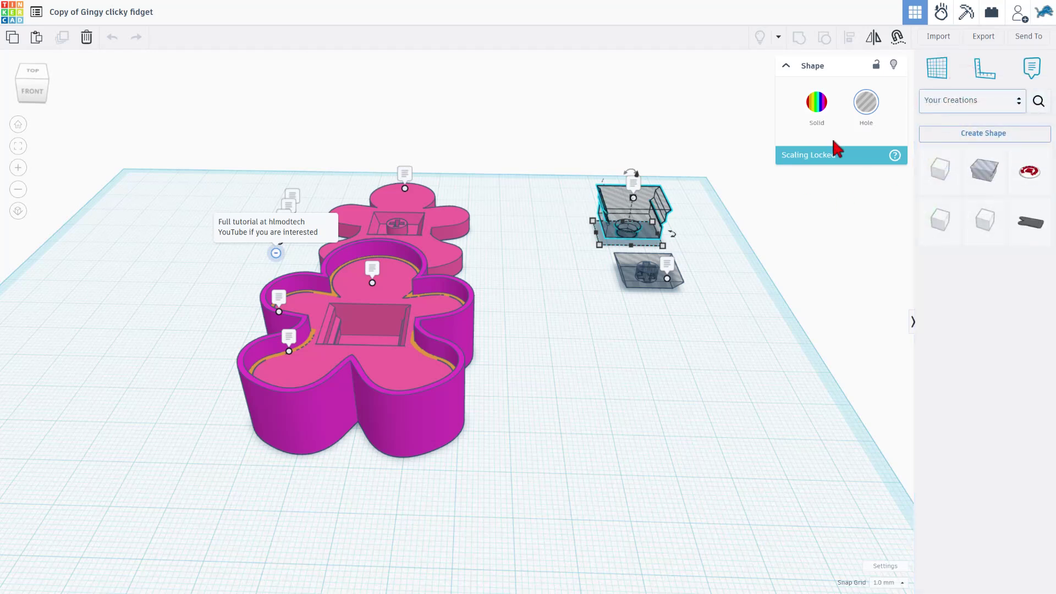
{"action": "left_click", "coordinate": [962, 135]}
{"action": "left_click", "coordinate": [932, 67]}
{"action": "type", "text": "key hole"}
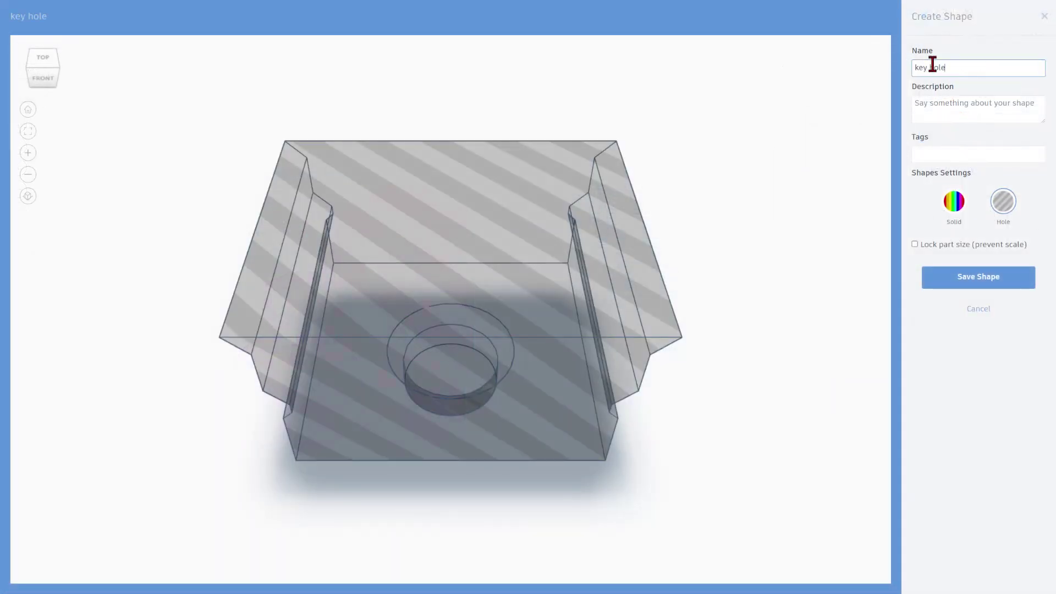
{"action": "left_click", "coordinate": [915, 245]}
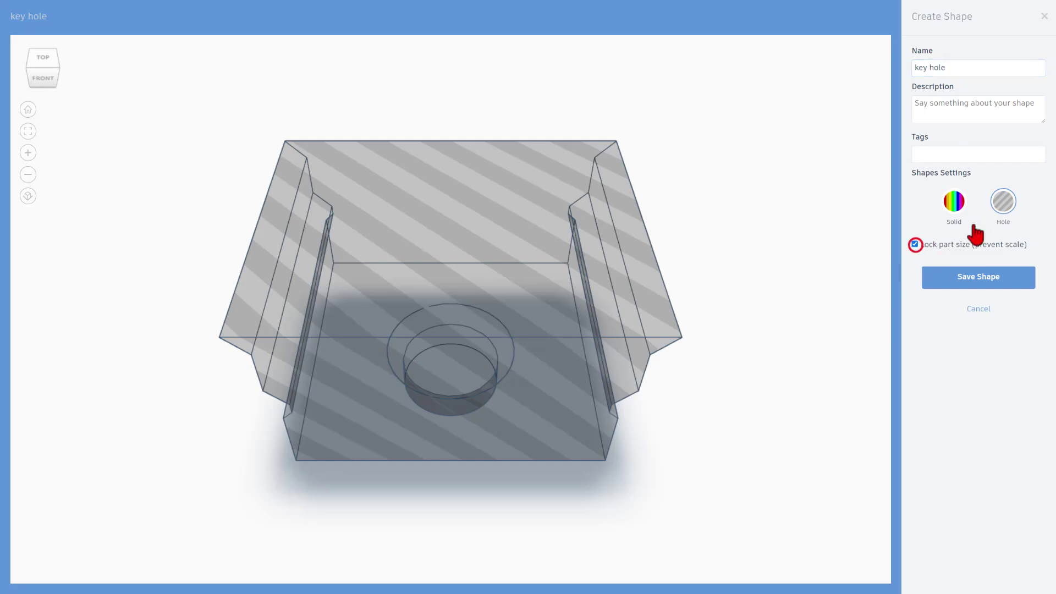
{"action": "left_click", "coordinate": [967, 277]}
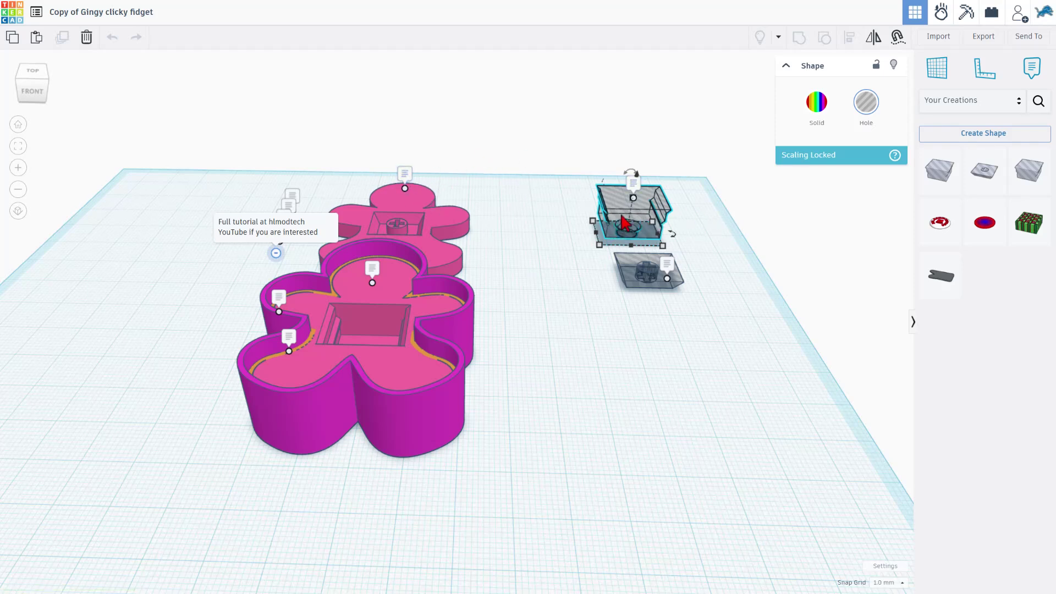
Step: Save the lower hole shape to Your Creations as 'key cap' with its size locked
{"action": "left_click", "coordinate": [638, 278]}
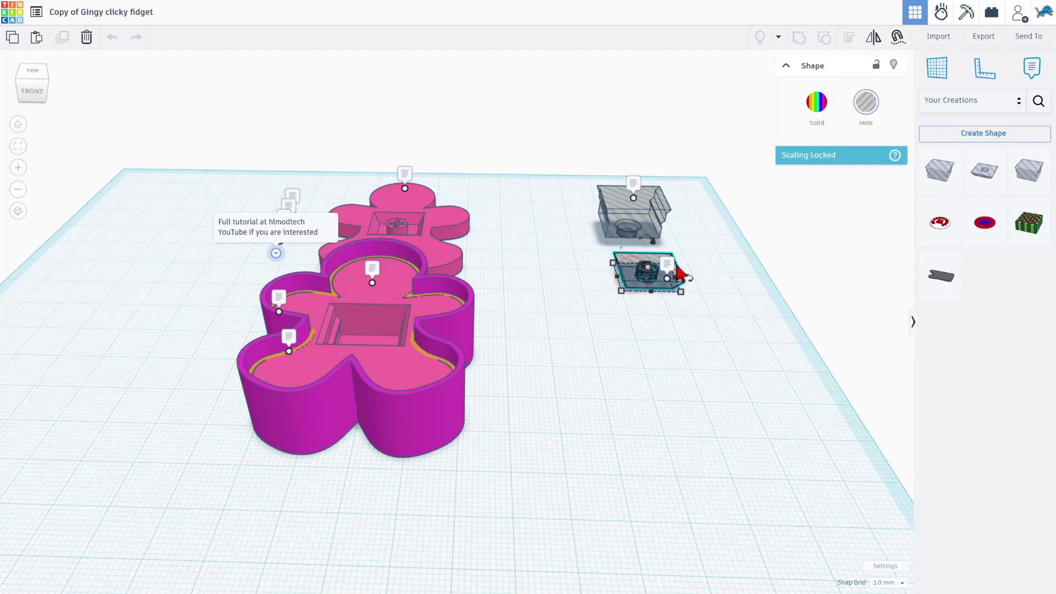
{"action": "left_click", "coordinate": [984, 134]}
{"action": "left_click", "coordinate": [955, 68]}
{"action": "type", "text": "key cap"}
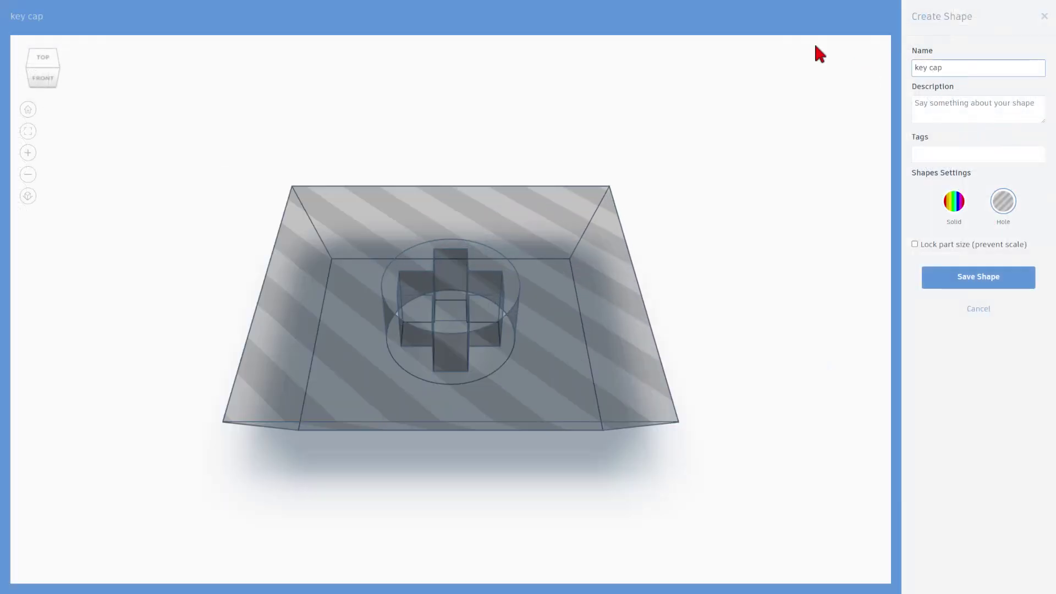
{"action": "left_click", "coordinate": [914, 244]}
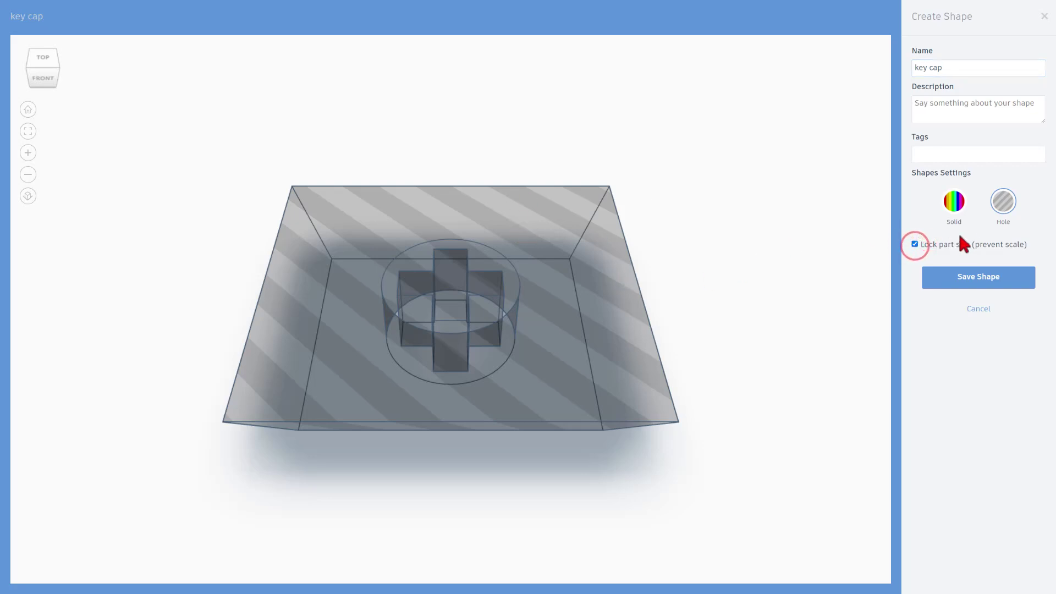
{"action": "left_click", "coordinate": [952, 279]}
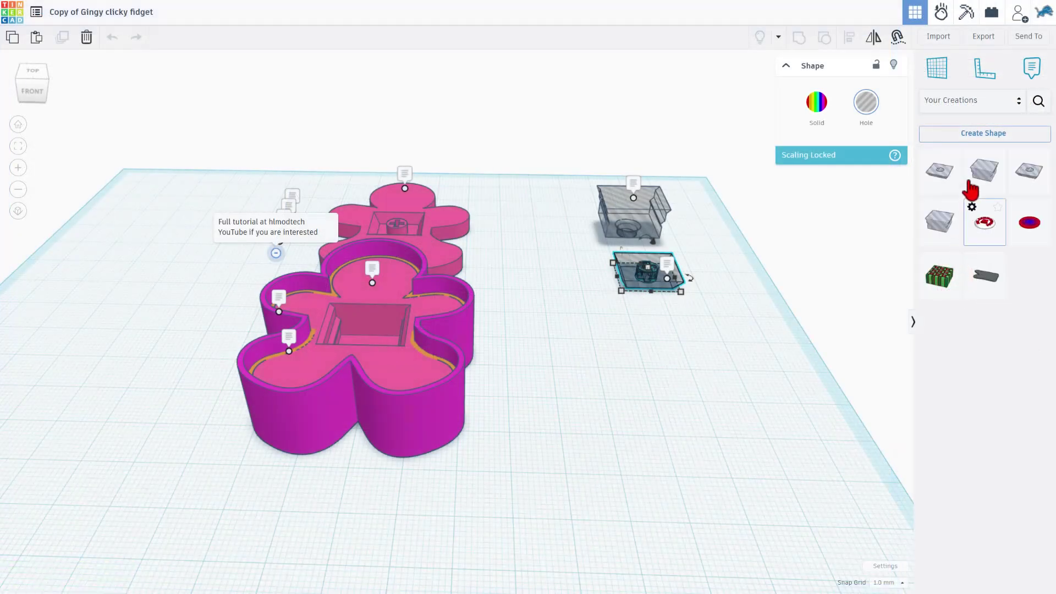
Step: Delete the 'key cap' and 'key hole' shapes from Your Creations, confirming each
{"action": "left_click", "coordinate": [928, 156]}
{"action": "left_click", "coordinate": [949, 187]}
{"action": "left_click", "coordinate": [620, 324]}
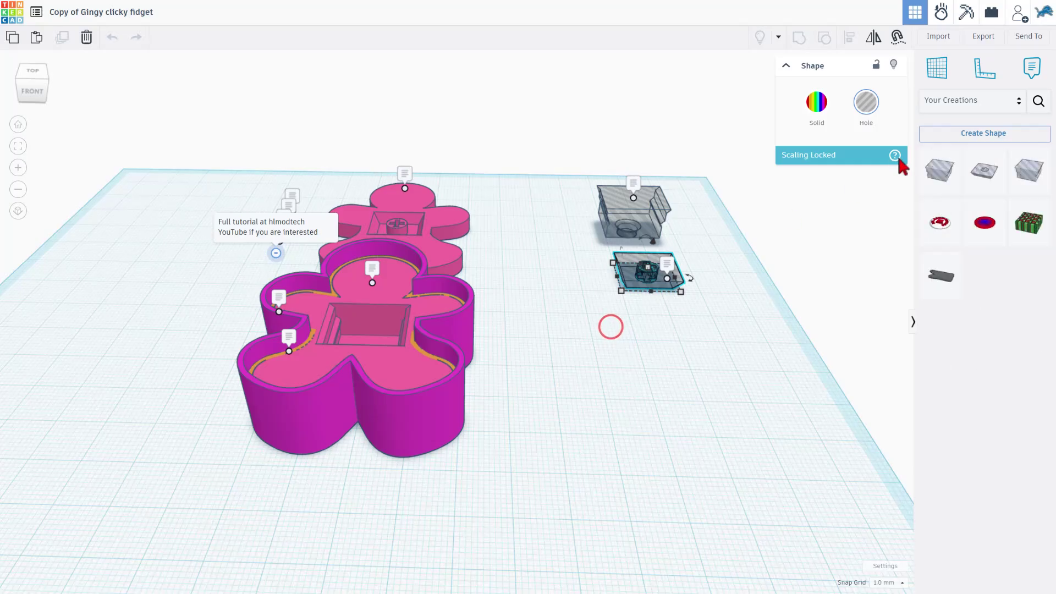
{"action": "left_click", "coordinate": [928, 157]}
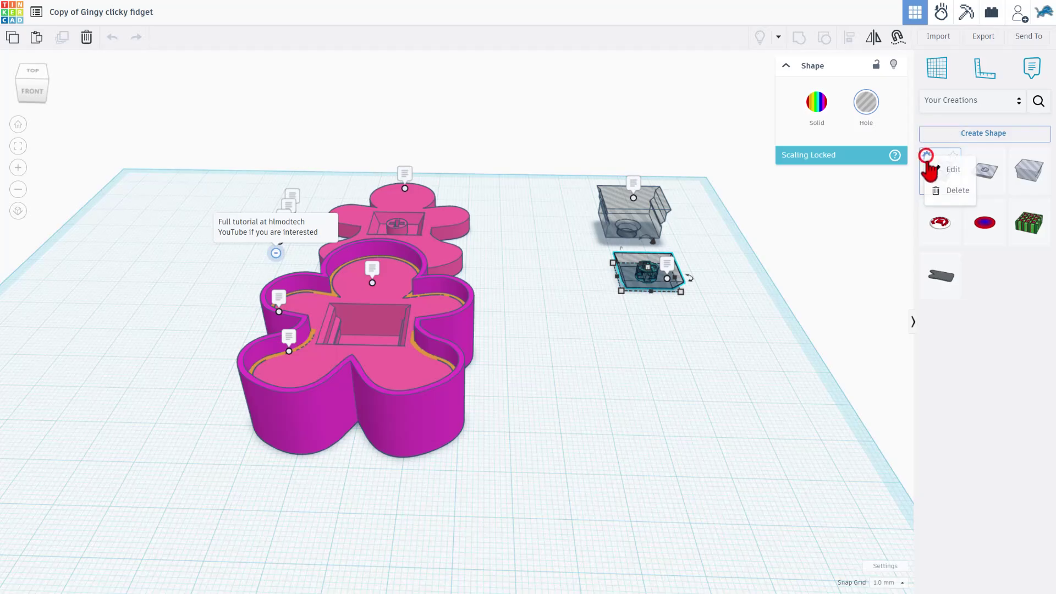
{"action": "left_click", "coordinate": [949, 189]}
{"action": "left_click", "coordinate": [621, 324]}
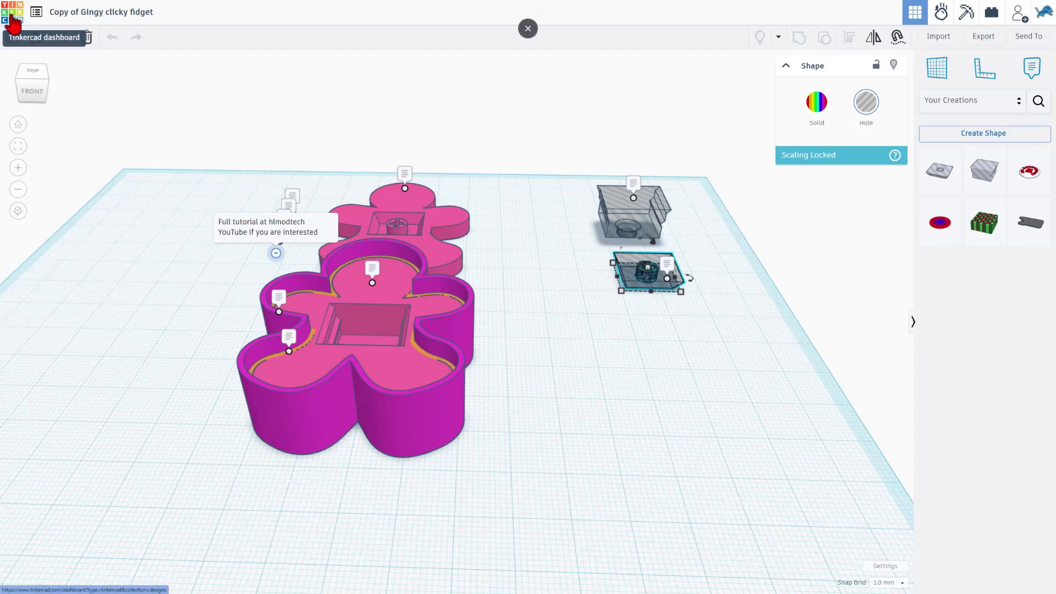
Step: Start a new blank 3D design from the Tinkercad dashboard
{"action": "left_click", "coordinate": [11, 18]}
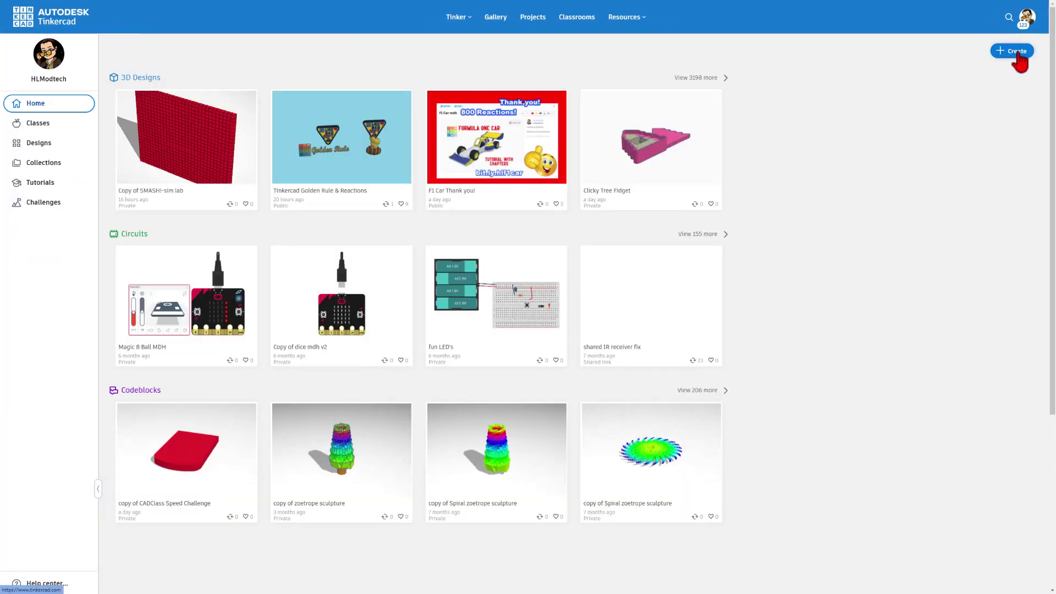
{"action": "left_click", "coordinate": [1017, 54]}
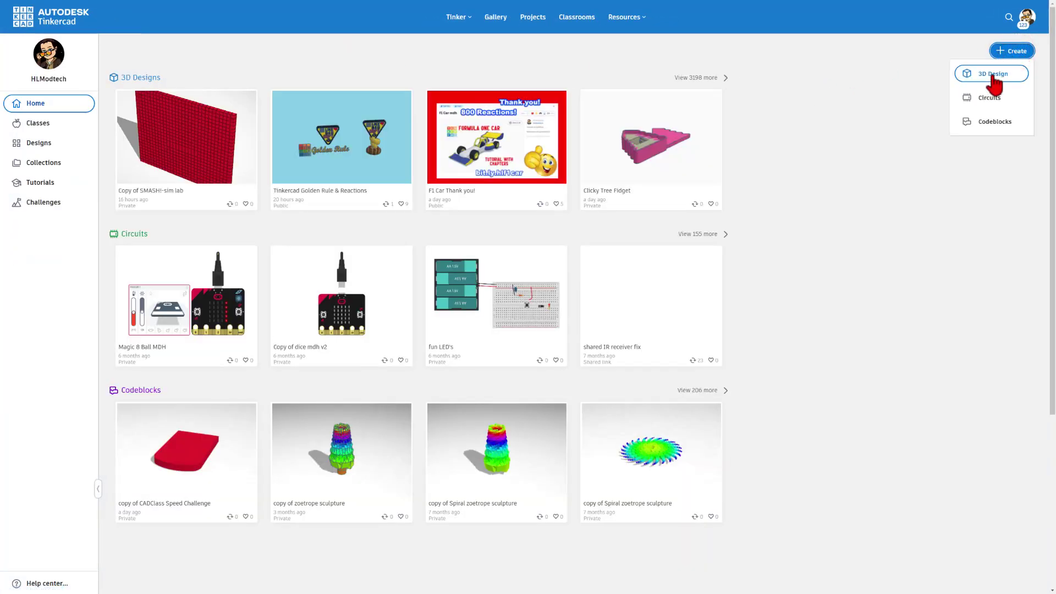
{"action": "left_click", "coordinate": [990, 74]}
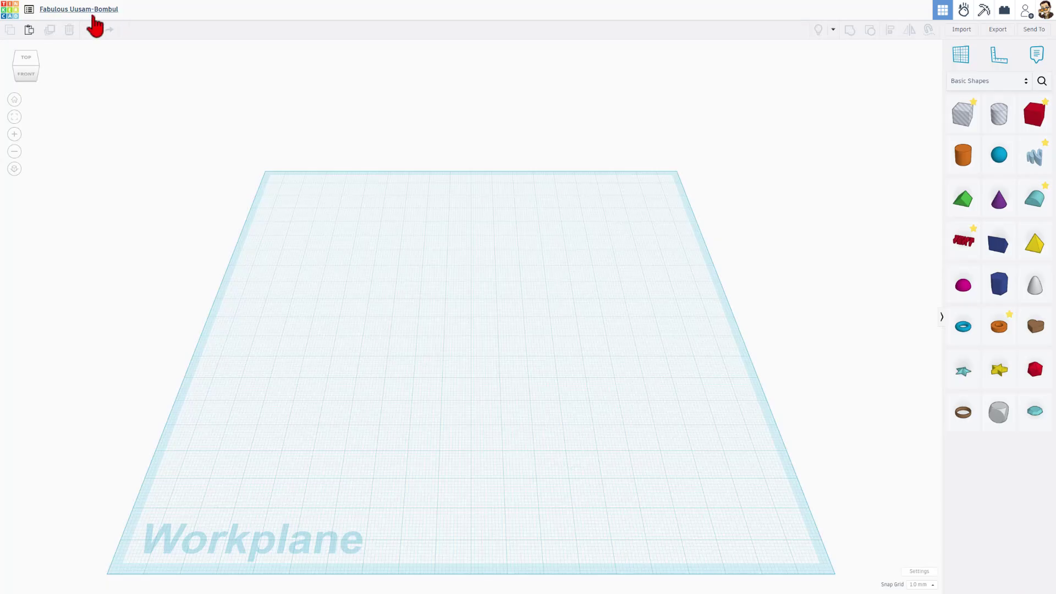
Step: Rename the new design to 'clicky fidget tree'
{"action": "left_click", "coordinate": [93, 13]}
{"action": "type", "text": "clicky fi"}
{"action": "left_click", "coordinate": [92, 17]}
{"action": "type", "text": "dget tree"}
{"action": "key", "text": "Return"}
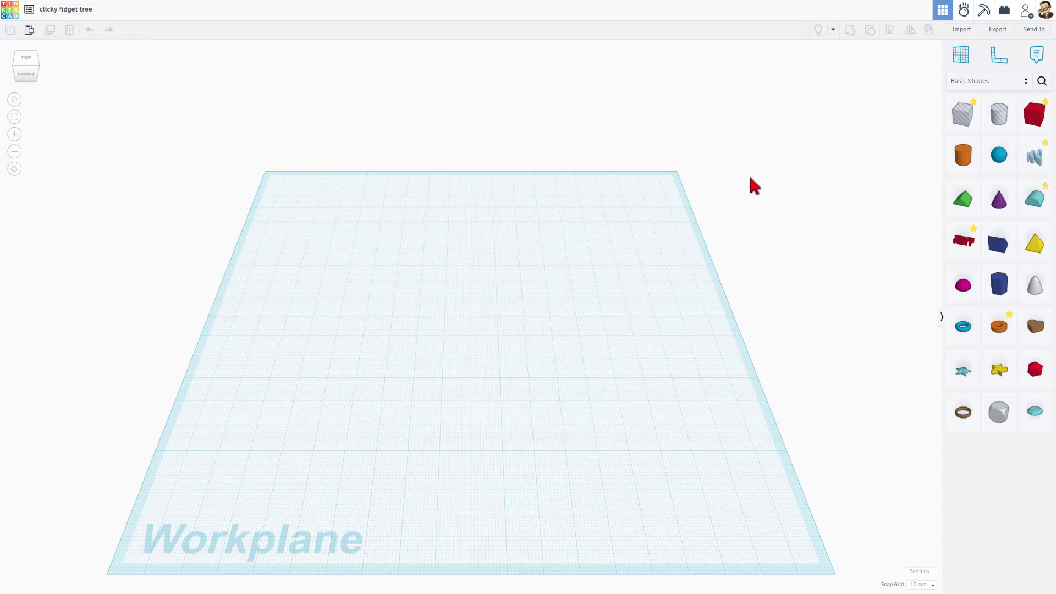
Step: Place the Key socket hole and a second saved hole shape from Your Creations on the workplane
{"action": "left_click", "coordinate": [985, 83]}
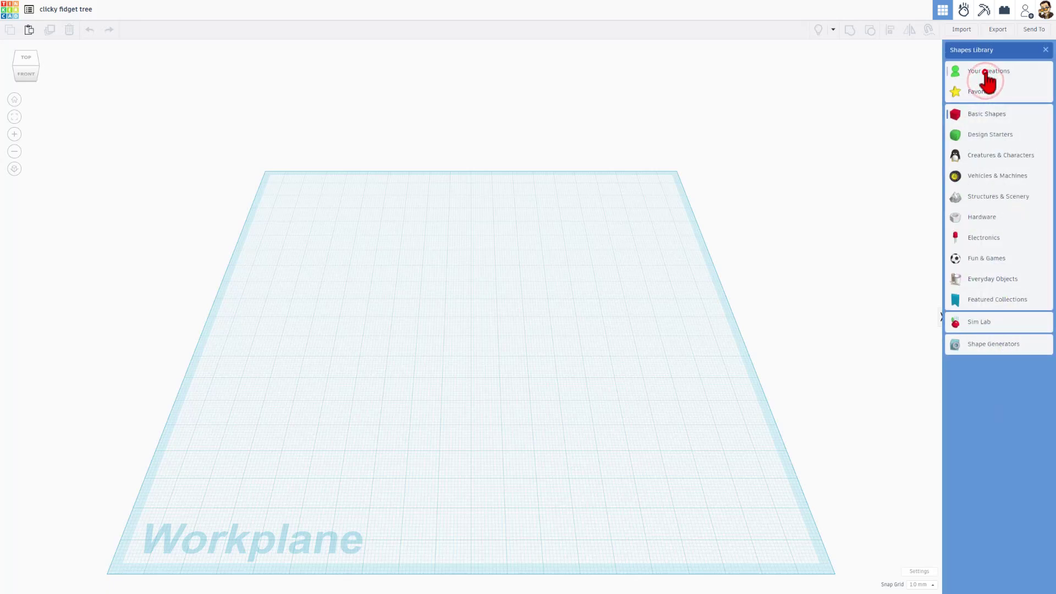
{"action": "left_click", "coordinate": [985, 72]}
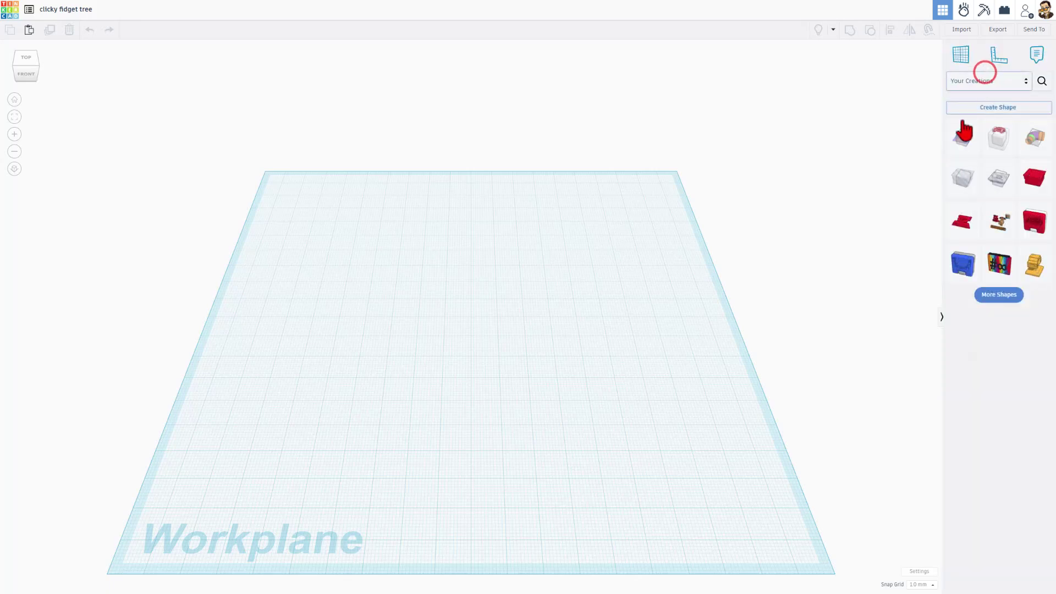
{"action": "left_click", "coordinate": [960, 187]}
{"action": "left_click", "coordinate": [598, 202]}
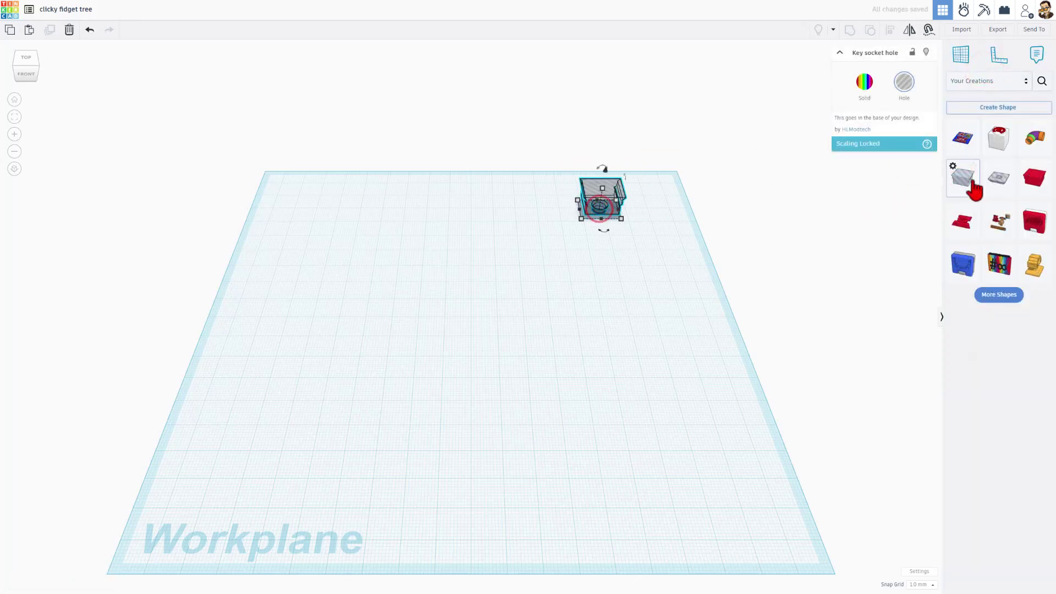
{"action": "left_click", "coordinate": [1002, 177]}
{"action": "left_click", "coordinate": [603, 244]}
{"action": "left_click", "coordinate": [489, 292]}
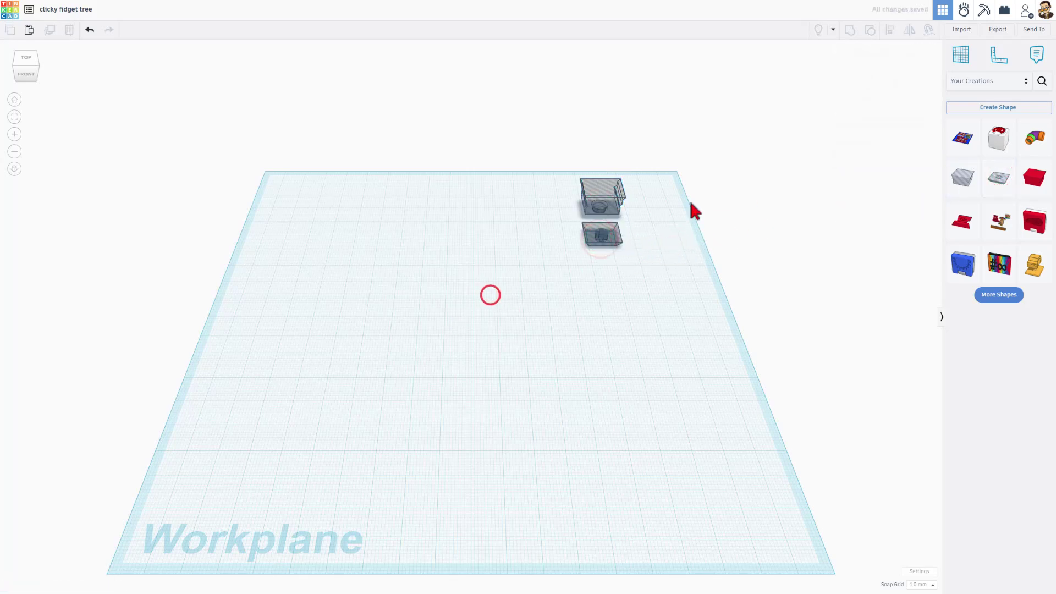
Step: Add a Roof shape from Basic Shapes to the workplane
{"action": "left_click", "coordinate": [972, 82]}
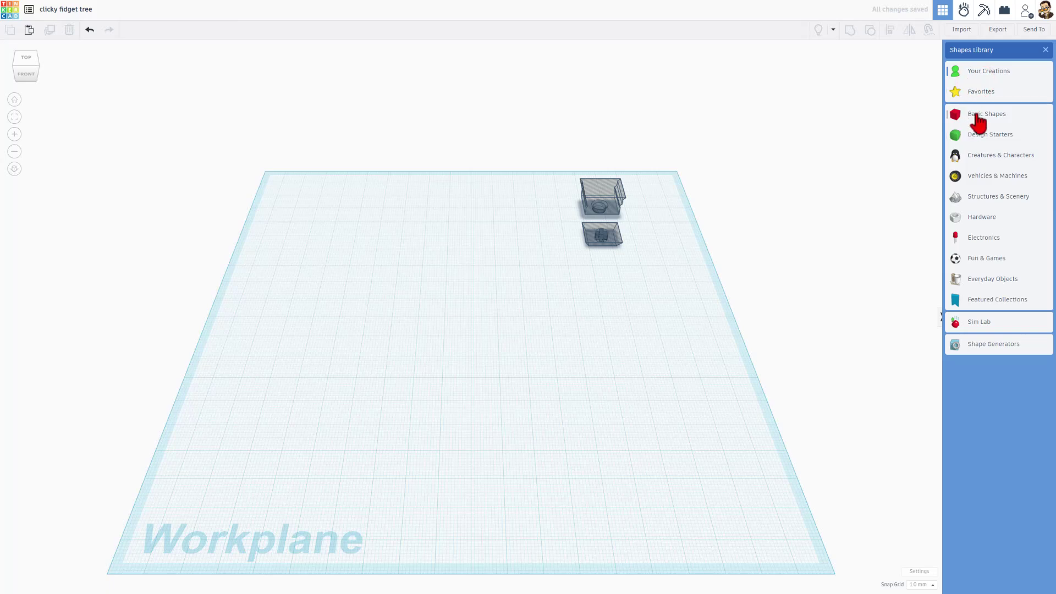
{"action": "left_click", "coordinate": [976, 116]}
{"action": "left_click", "coordinate": [963, 199]}
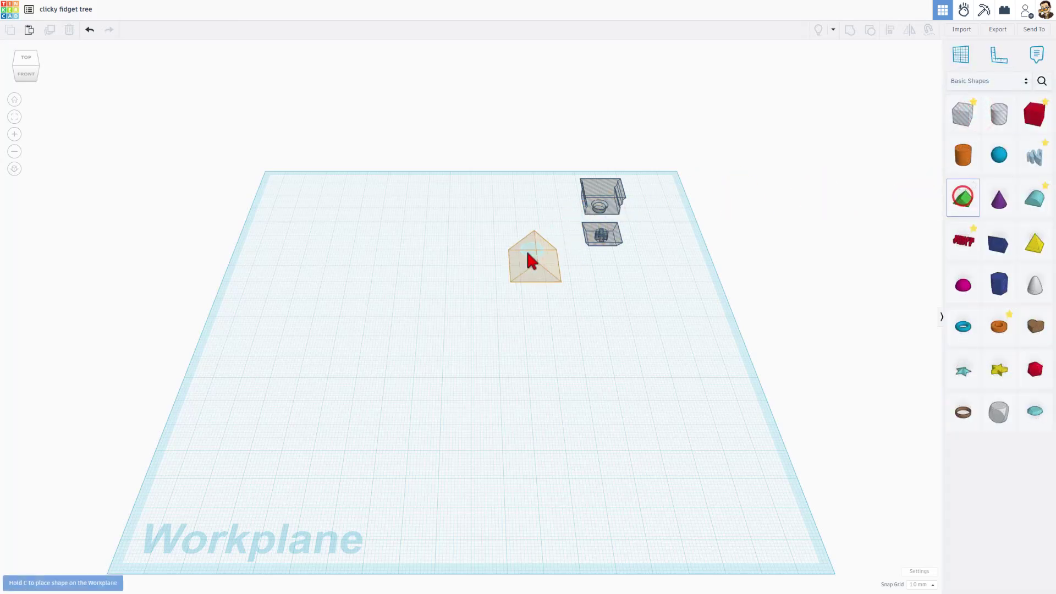
{"action": "left_click", "coordinate": [476, 255]}
Step: Rotate the Roof 90° to stand upright and drop it onto the workplane with D
{"action": "right_click_drag", "start_coordinate": [341, 323], "coordinate": [595, 288]}
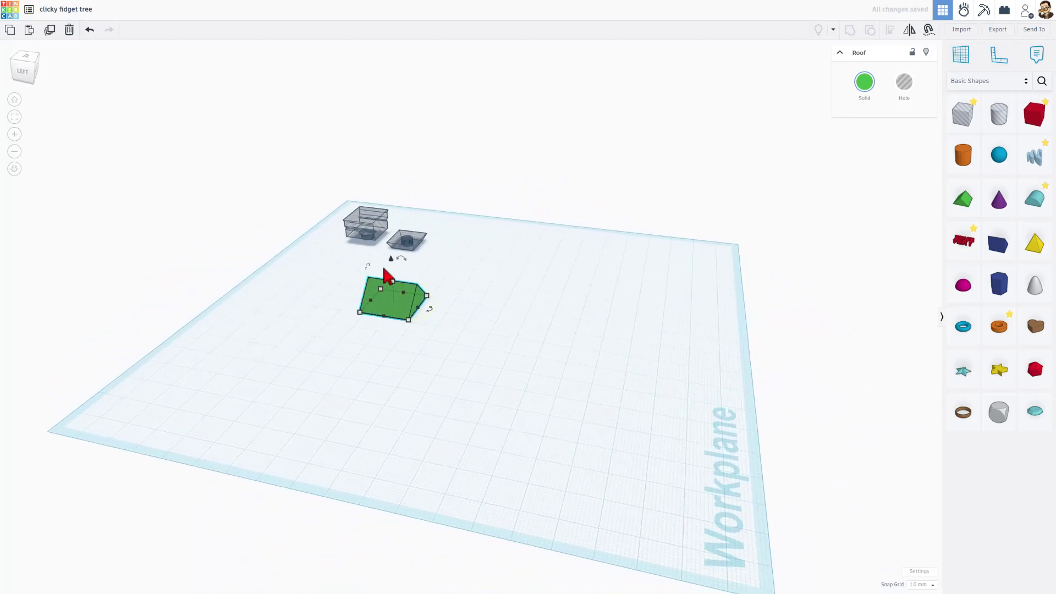
{"action": "mouse_move", "coordinate": [400, 258]}
{"action": "left_click", "coordinate": [35, 71]}
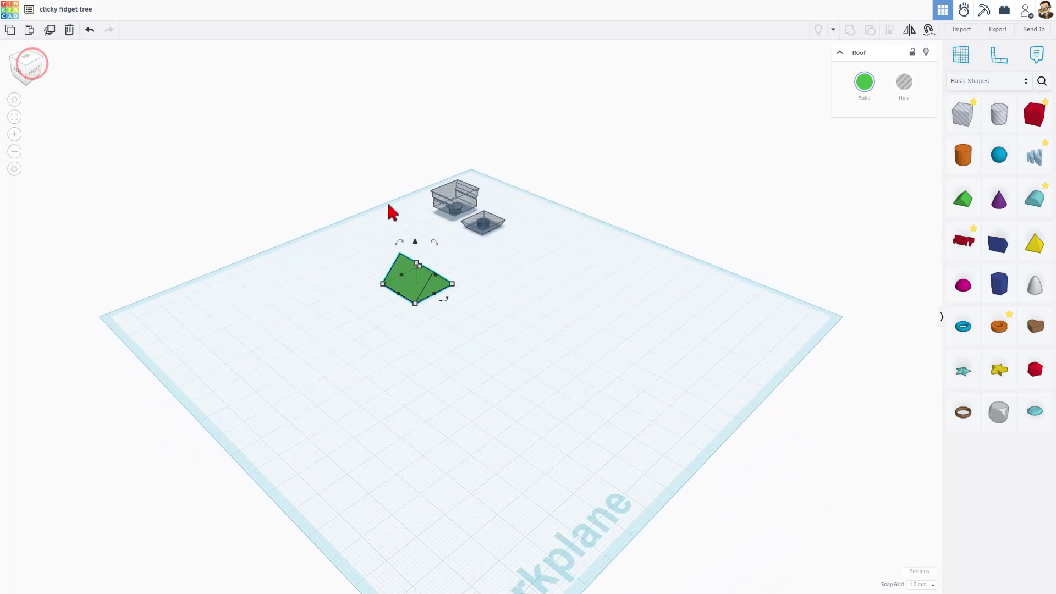
{"action": "left_click_drag", "start_coordinate": [433, 242], "coordinate": [368, 241]}
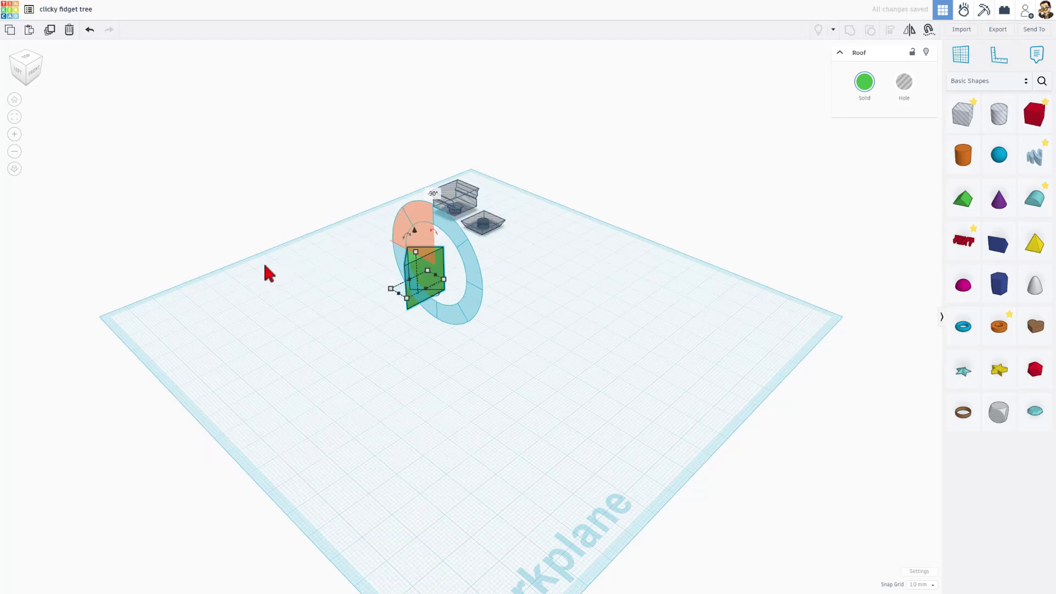
{"action": "left_click", "coordinate": [287, 306]}
{"action": "right_click_drag", "start_coordinate": [288, 306], "coordinate": [428, 276]}
{"action": "key", "text": "d"}
{"action": "left_click", "coordinate": [425, 279]}
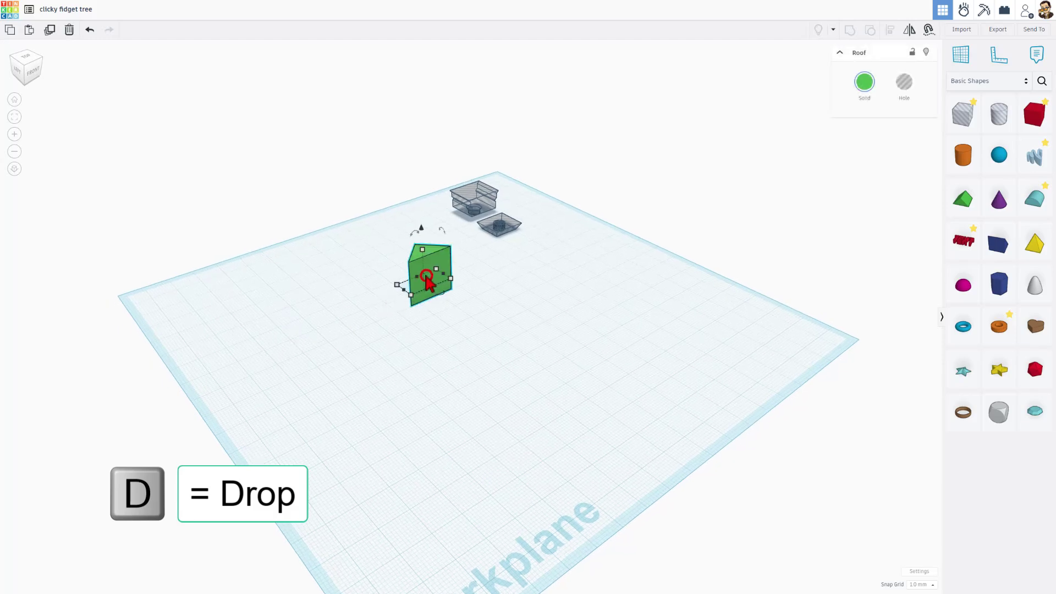
{"action": "mouse_move", "coordinate": [514, 291]}
{"action": "right_mouse_down"}
{"action": "mouse_move", "coordinate": [456, 314]}
{"action": "mouse_move", "coordinate": [520, 286]}
{"action": "right_mouse_up"}
{"action": "left_click", "coordinate": [466, 305]}
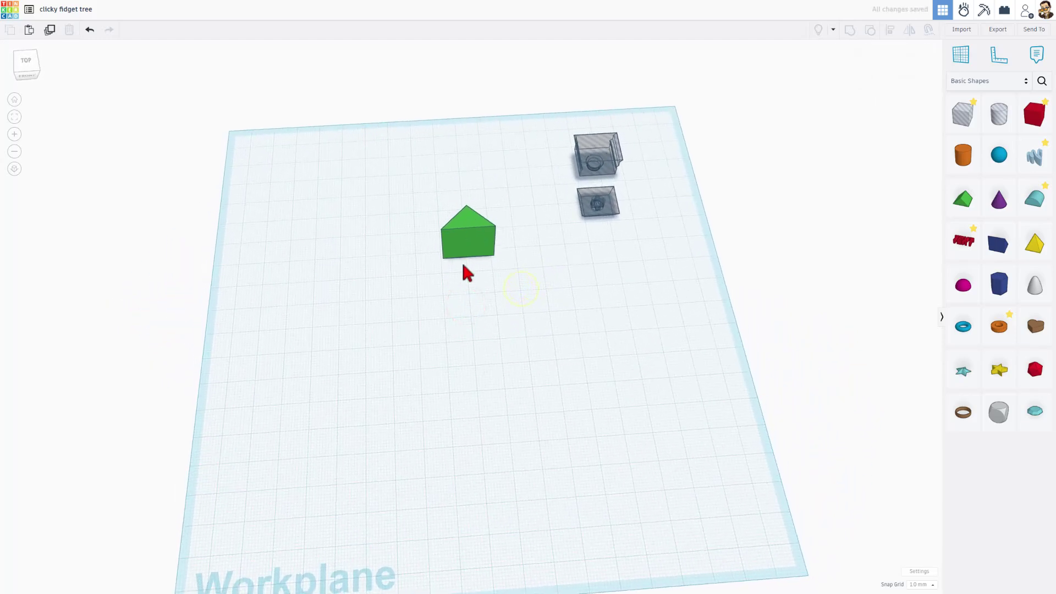
Step: Duplicate the roof with Ctrl+D, nudging each copy forward and enlarging it proportionally
{"action": "left_click", "coordinate": [471, 244]}
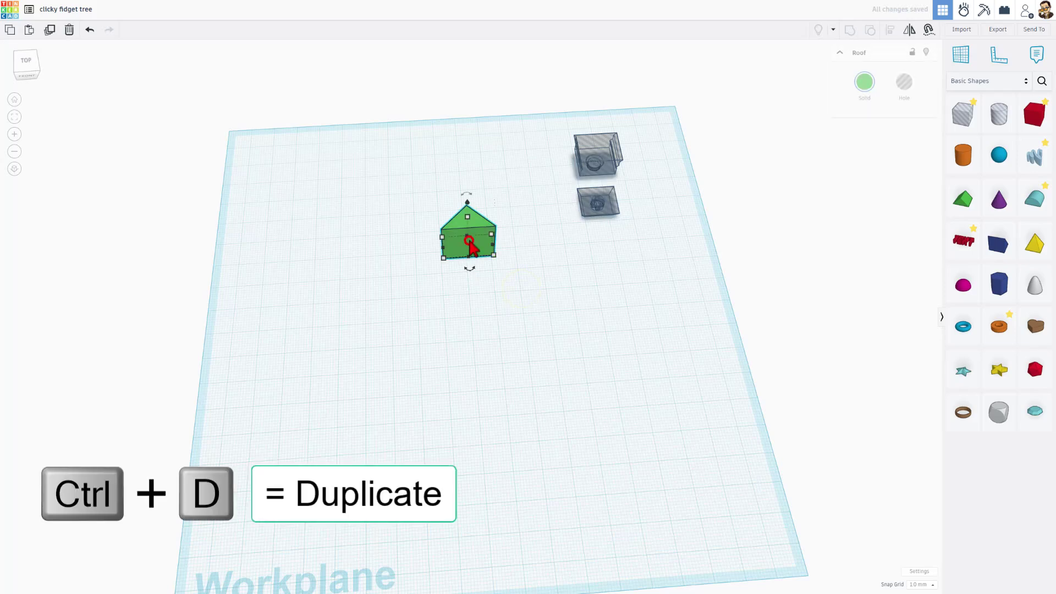
{"action": "key", "text": "ctrl+d"}
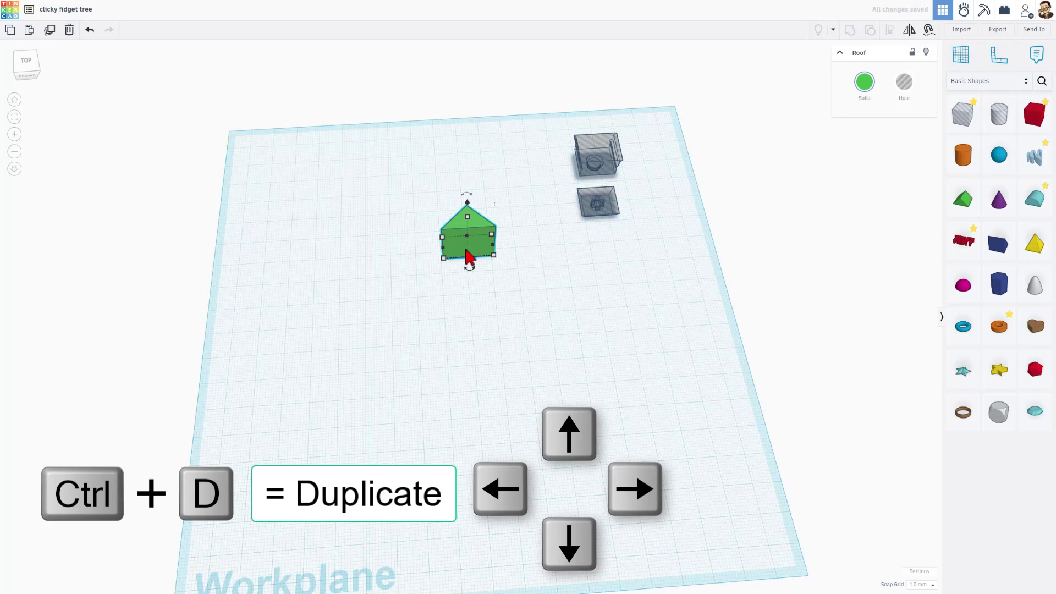
{"action": "key", "text": "Down"}
{"action": "key", "text": "Down"}
{"action": "key", "text": "Down"}
{"action": "key", "text": "Down"}
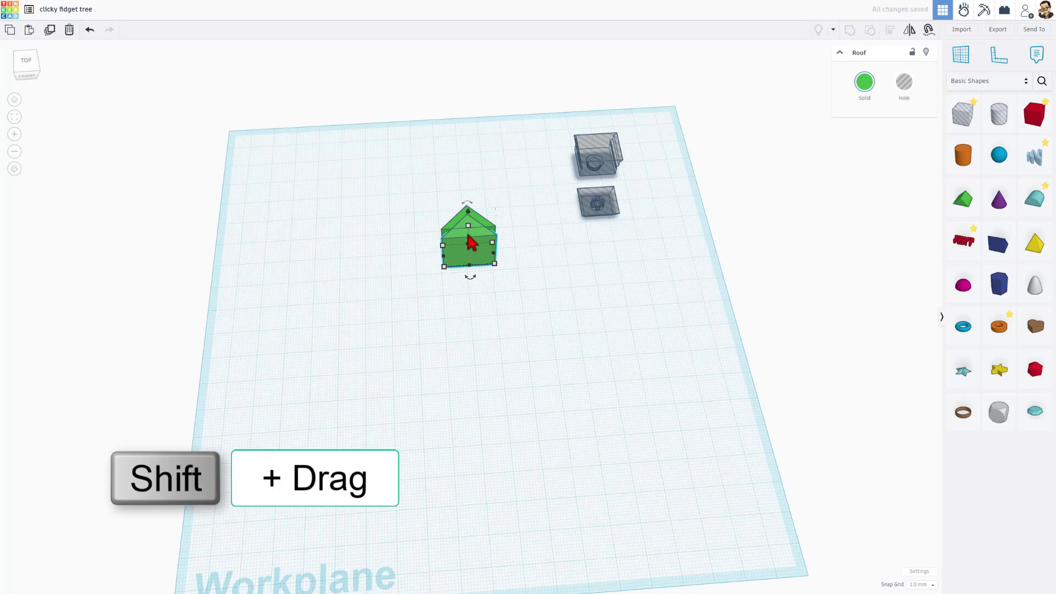
{"action": "left_click_drag", "start_coordinate": [468, 228], "coordinate": [469, 223], "text": "shift"}
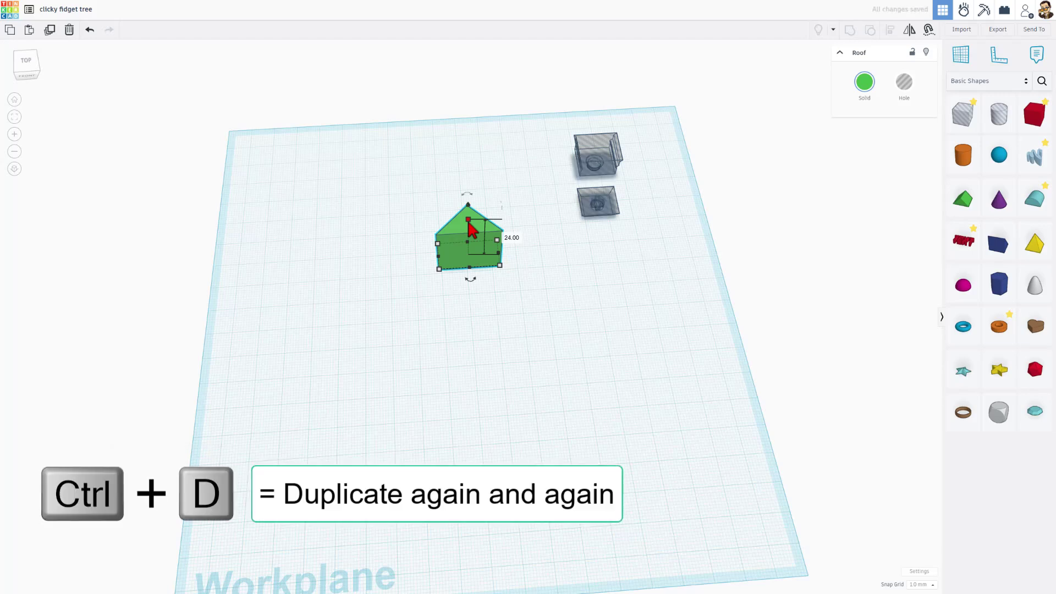
{"action": "key", "text": "ctrl+d"}
{"action": "key", "text": "ctrl+d"}
{"action": "key", "text": "ctrl+d"}
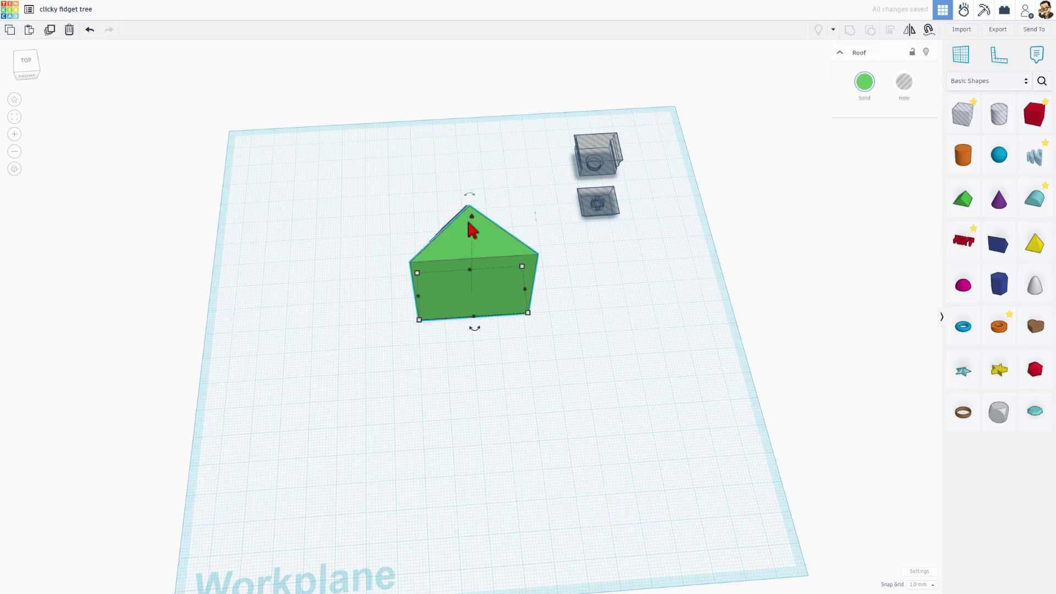
{"action": "key", "text": "ctrl+d"}
Step: Delete the extra roof copy, leaving five tree pieces
{"action": "right_click_drag", "start_coordinate": [358, 369], "coordinate": [397, 366]}
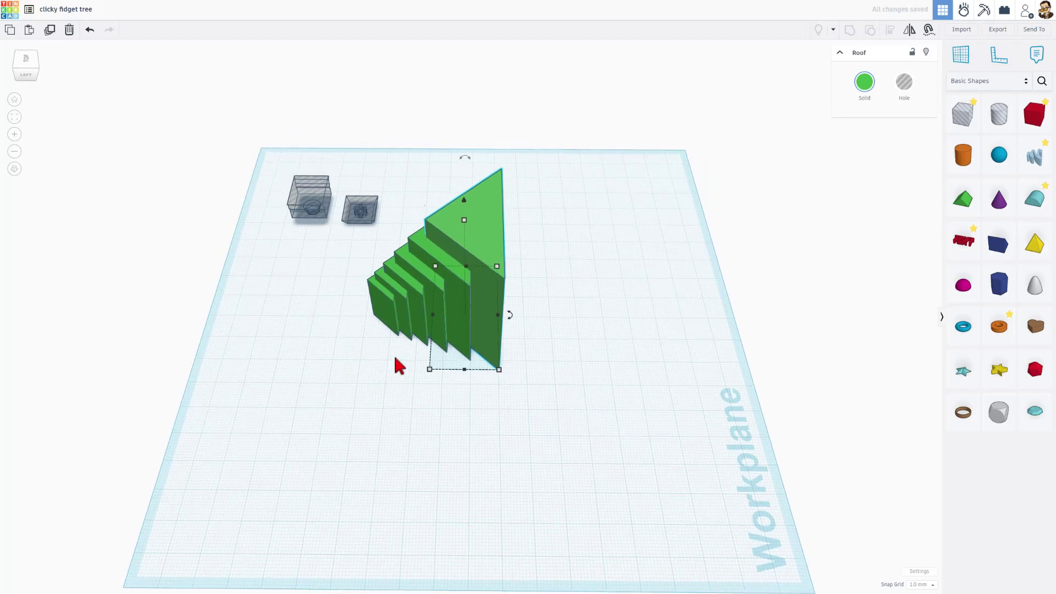
{"action": "left_click", "coordinate": [529, 373]}
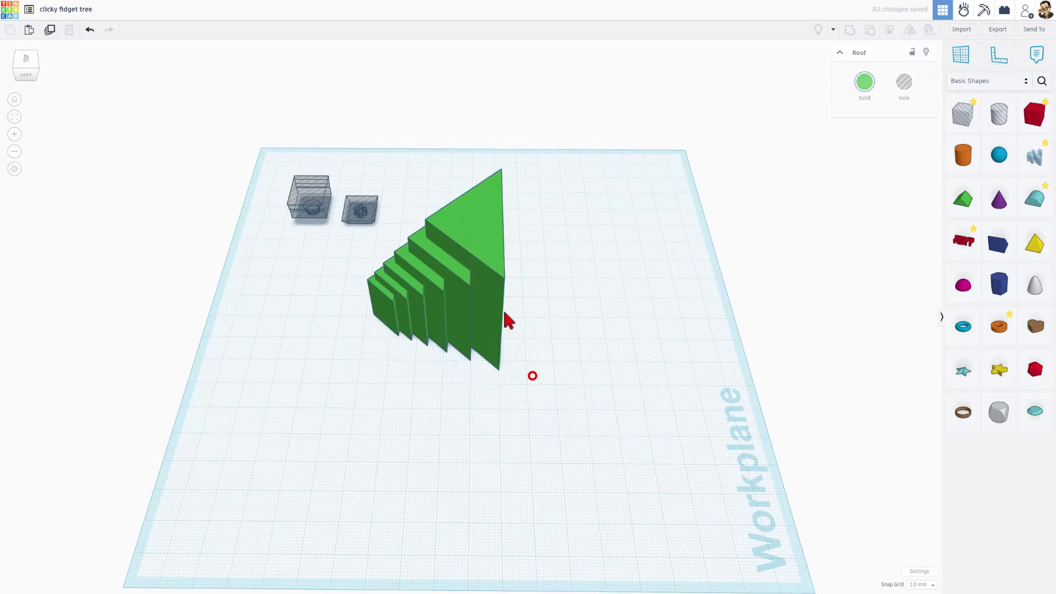
{"action": "right_click_drag", "start_coordinate": [493, 255], "coordinate": [417, 287]}
{"action": "key", "text": "Delete"}
{"action": "left_click", "coordinate": [479, 265]}
{"action": "key", "text": "Delete"}
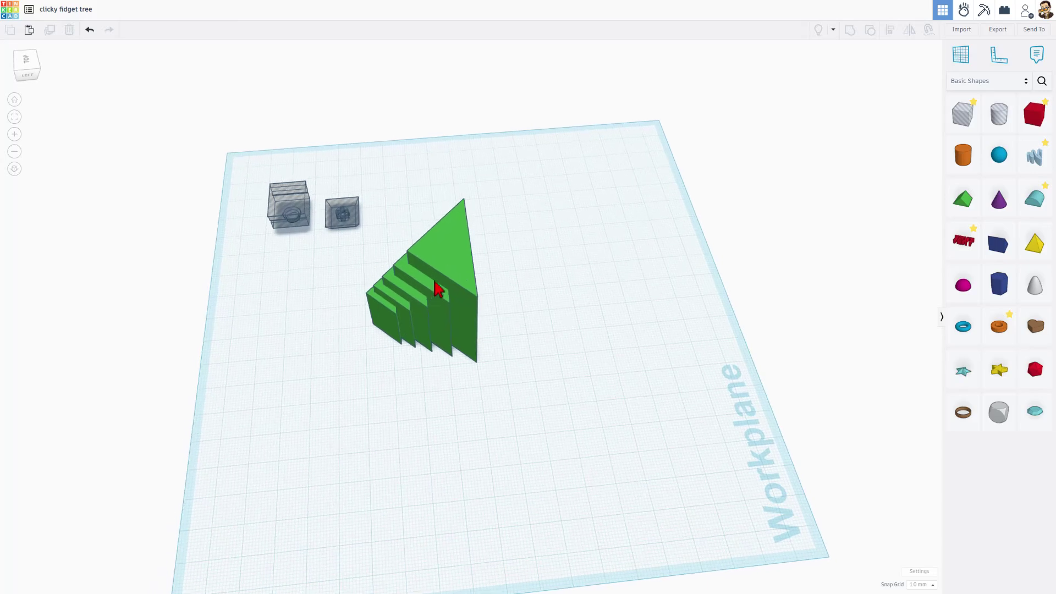
Step: Nudge the smaller roof pieces with the Right arrow to even out the tree's spacing
{"action": "left_click", "coordinate": [447, 271]}
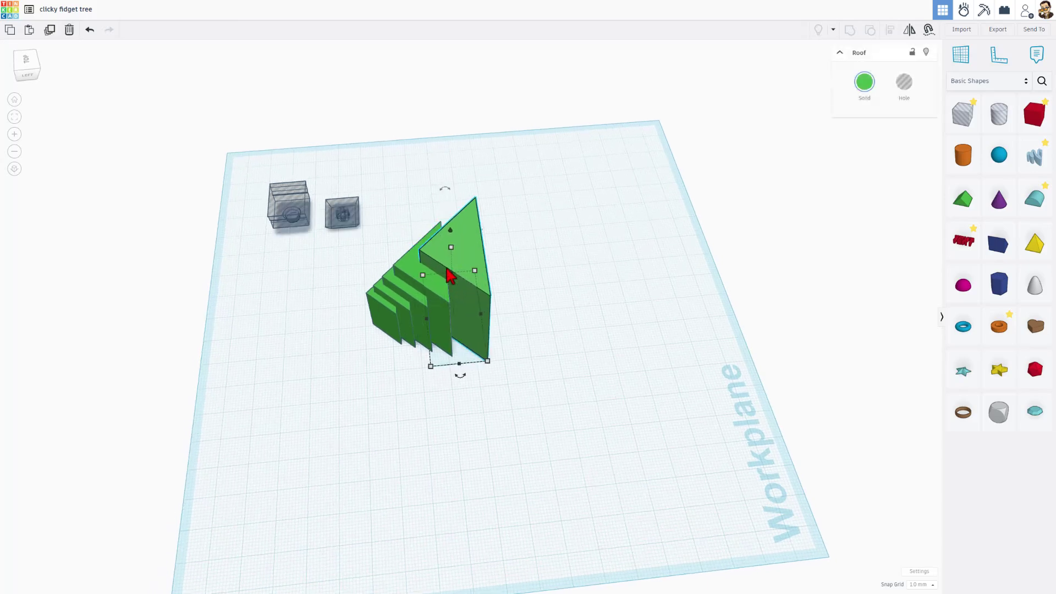
{"action": "left_click", "coordinate": [407, 271]}
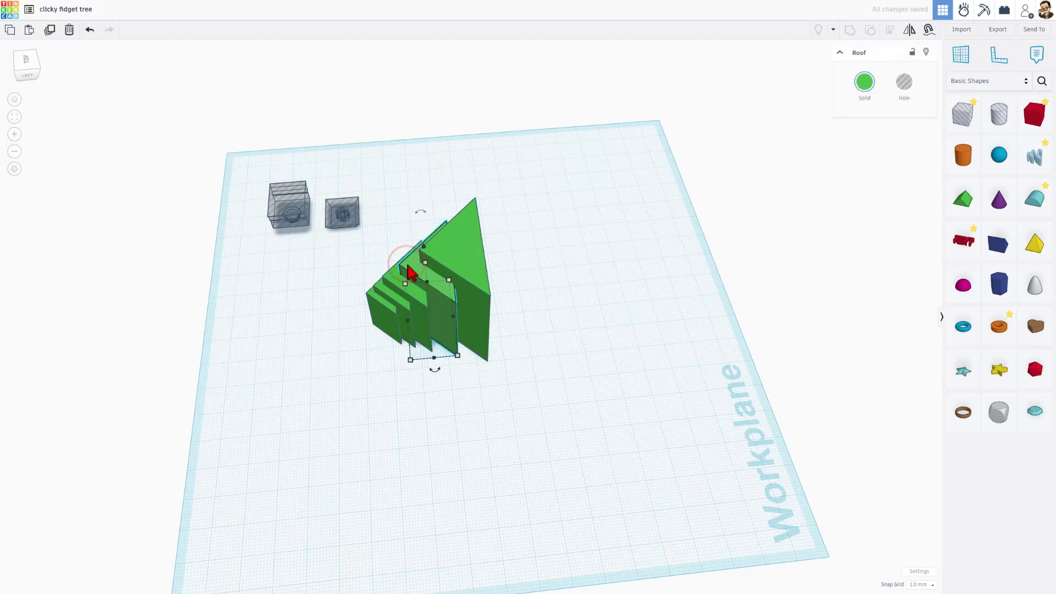
{"action": "left_click", "coordinate": [395, 279]}
{"action": "key", "text": "Right"}
{"action": "left_click", "coordinate": [391, 288]}
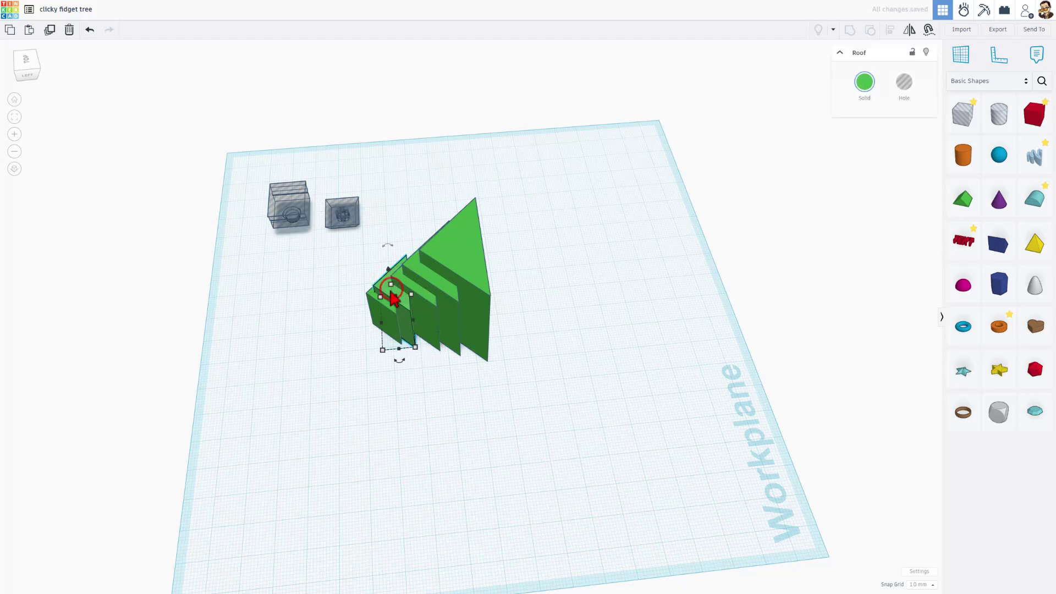
{"action": "key", "text": "Right"}
{"action": "key", "text": "Right"}
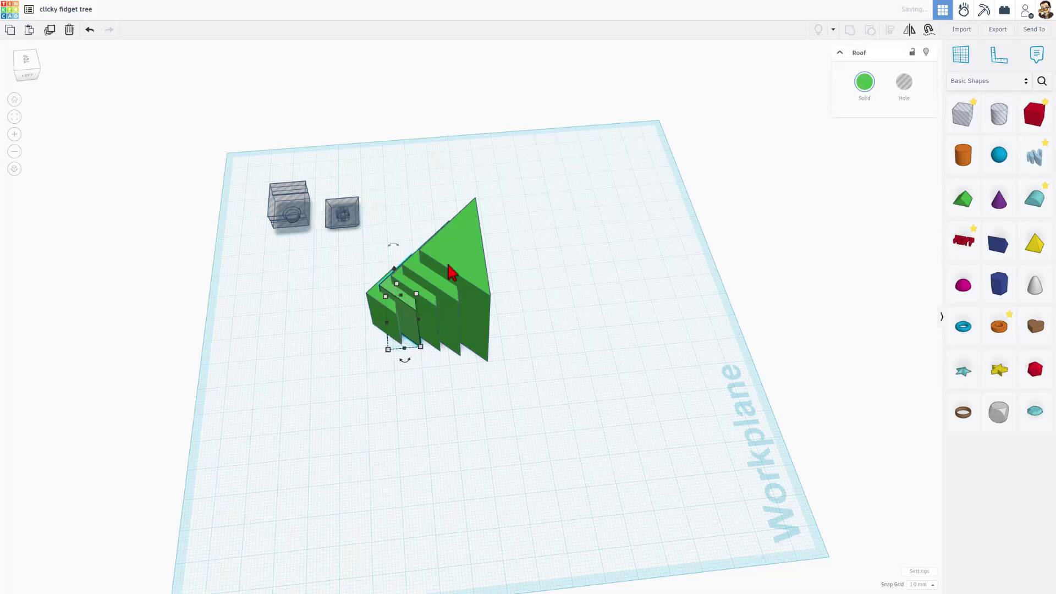
{"action": "mouse_move", "coordinate": [474, 278]}
{"action": "right_mouse_down"}
{"action": "mouse_move", "coordinate": [467, 365]}
{"action": "mouse_move", "coordinate": [372, 384]}
{"action": "mouse_move", "coordinate": [490, 292]}
{"action": "mouse_move", "coordinate": [622, 246]}
{"action": "mouse_move", "coordinate": [657, 259]}
{"action": "mouse_move", "coordinate": [674, 282]}
{"action": "mouse_move", "coordinate": [651, 296]}
{"action": "mouse_move", "coordinate": [528, 266]}
{"action": "right_mouse_up"}
Step: Select all five roof pieces and group them into one shape with Ctrl+G
{"action": "left_click", "coordinate": [534, 264]}
{"action": "left_click_drag", "start_coordinate": [366, 209], "coordinate": [527, 333]}
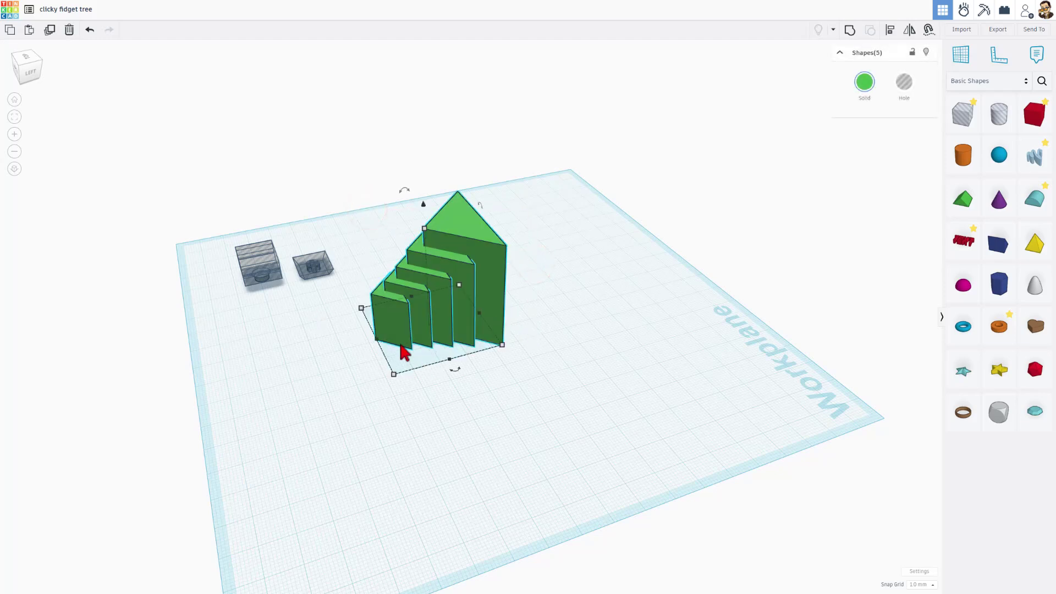
{"action": "left_click", "coordinate": [370, 253]}
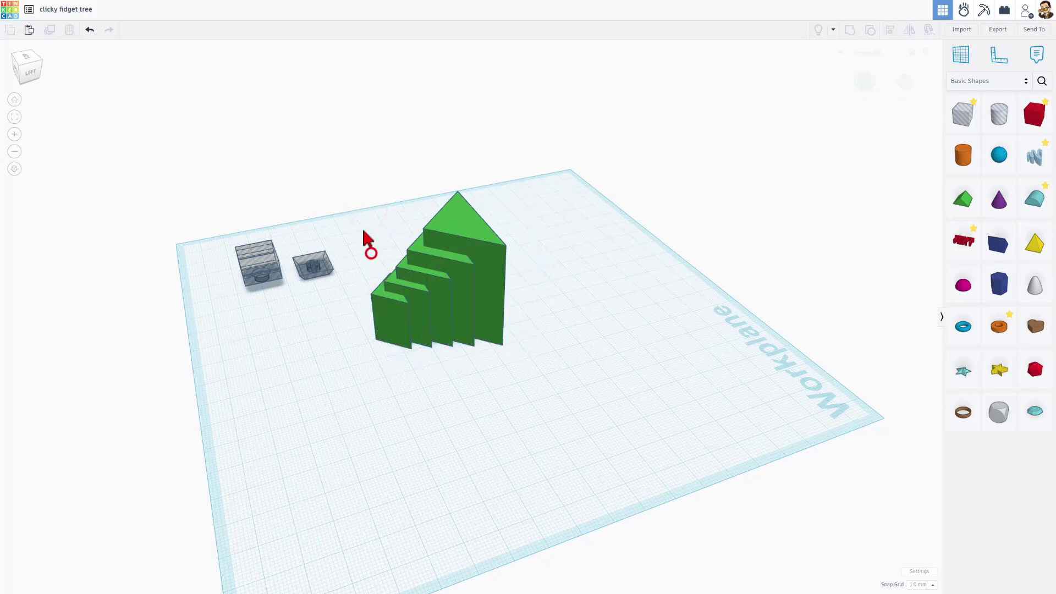
{"action": "left_click_drag", "start_coordinate": [356, 213], "coordinate": [535, 334]}
{"action": "key", "text": "ctrl+g"}
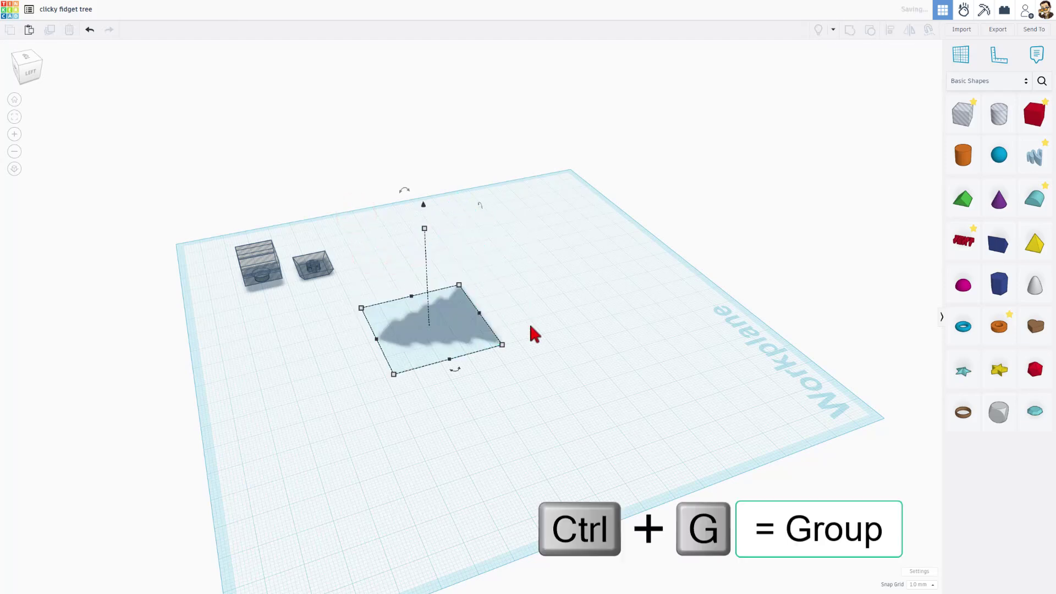
Step: Export the grouped tree as 'clicky fidget tree.svg' to Downloads
{"action": "left_click", "coordinate": [999, 31]}
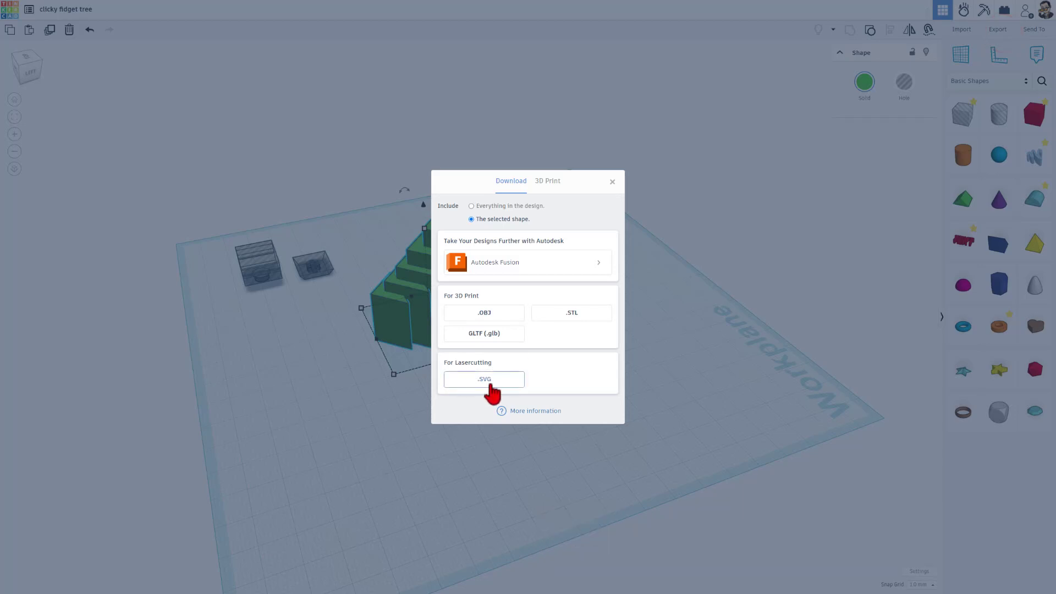
{"action": "left_click", "coordinate": [467, 381]}
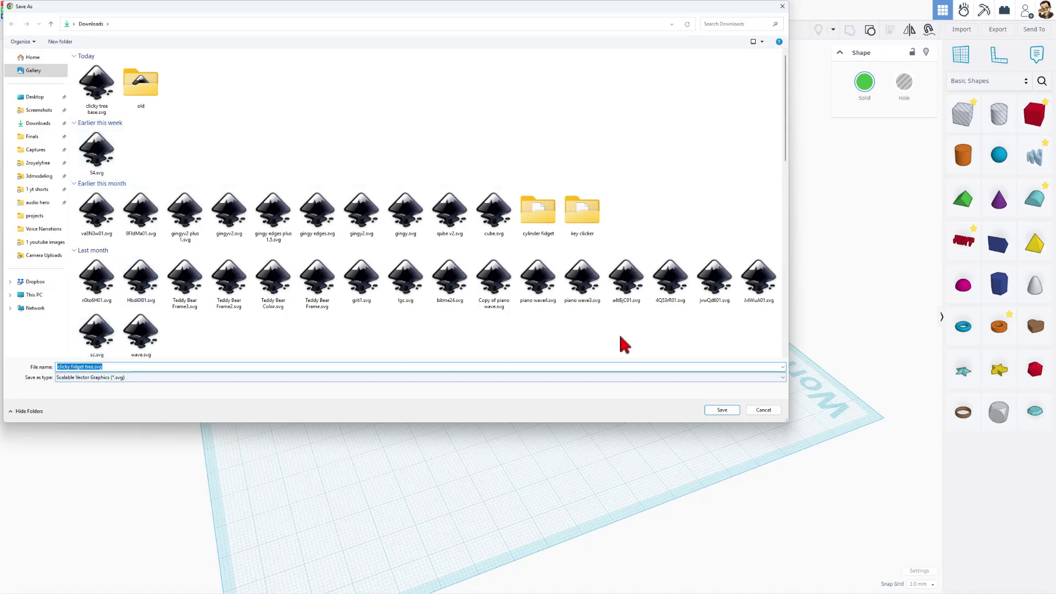
{"action": "left_click", "coordinate": [721, 411]}
Step: Move the grouped tree off the left edge of the workplane
{"action": "right_click_drag", "start_coordinate": [704, 342], "coordinate": [471, 332]}
{"action": "left_click", "coordinate": [388, 262]}
{"action": "left_click_drag", "start_coordinate": [354, 230], "coordinate": [236, 288]}
Step: Import 'clicky fidget tree.svg' from the computer as a flat tree shape
{"action": "left_click", "coordinate": [471, 285]}
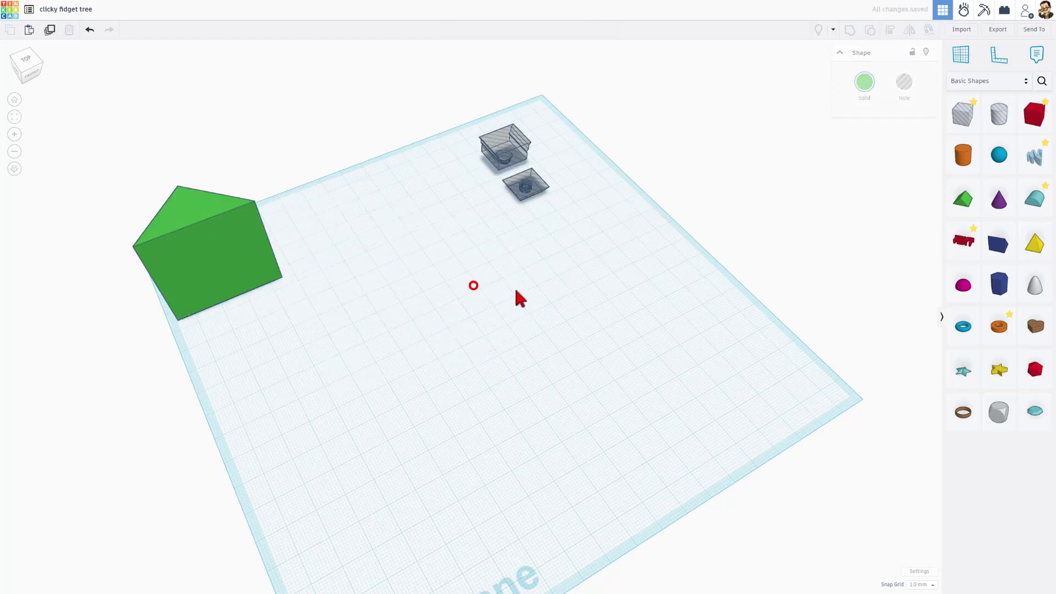
{"action": "right_click_drag", "start_coordinate": [519, 286], "coordinate": [396, 289]}
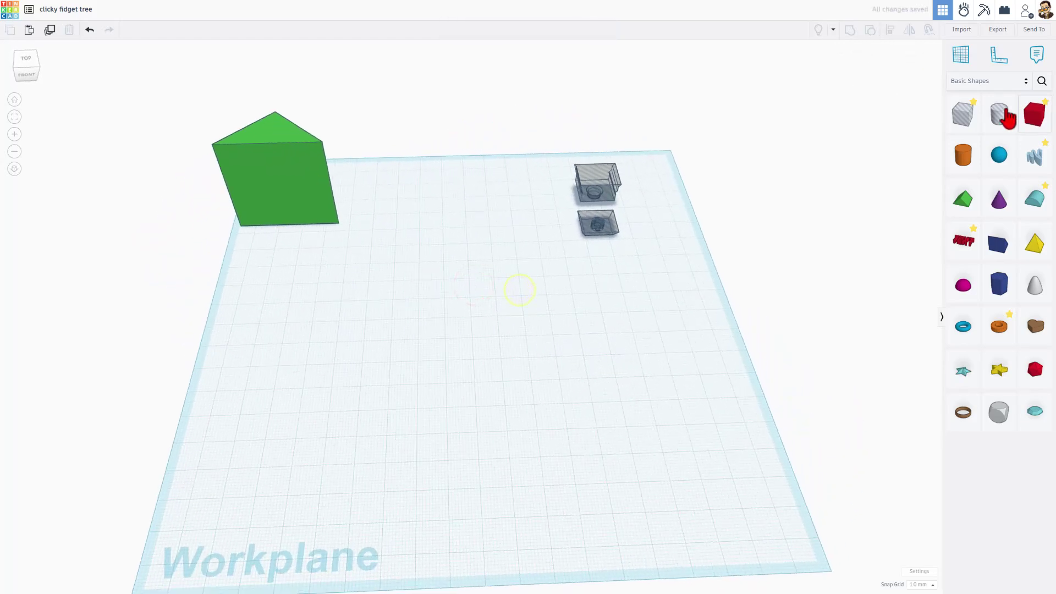
{"action": "left_click", "coordinate": [959, 30]}
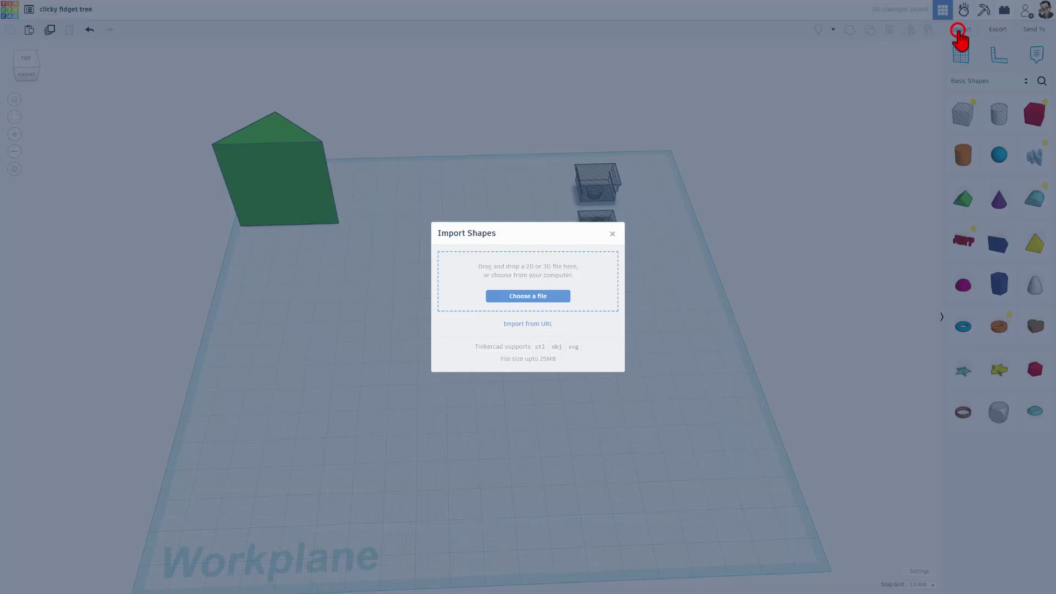
{"action": "left_click", "coordinate": [522, 297]}
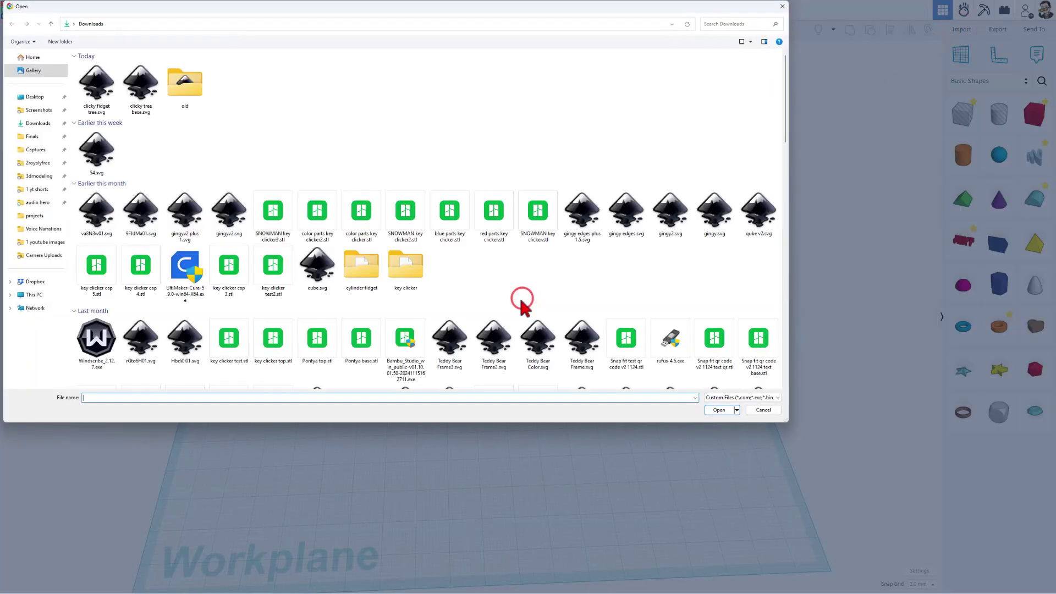
{"action": "left_click", "coordinate": [97, 88]}
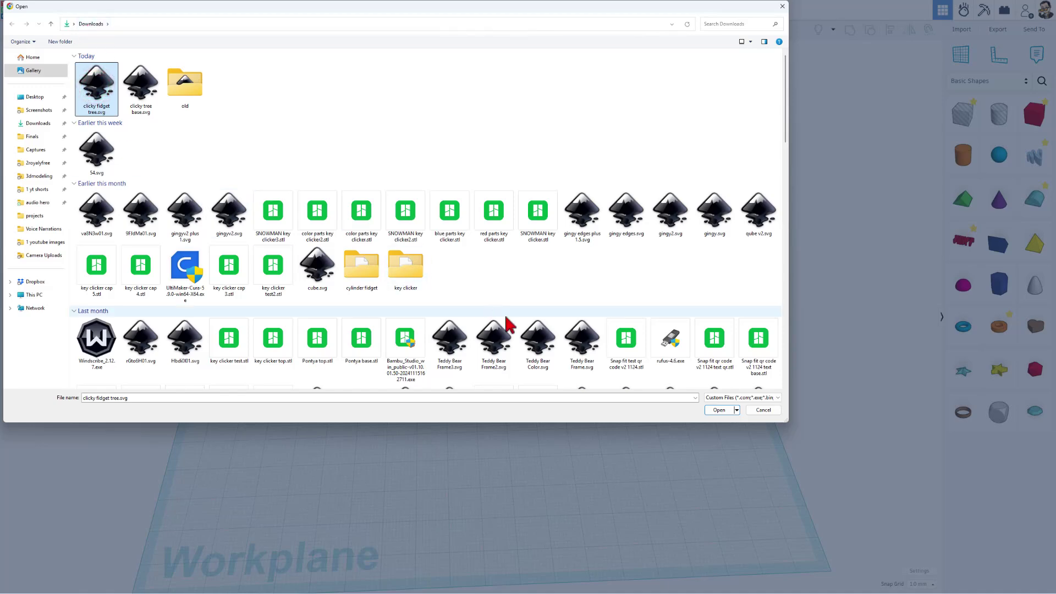
{"action": "left_click", "coordinate": [721, 412]}
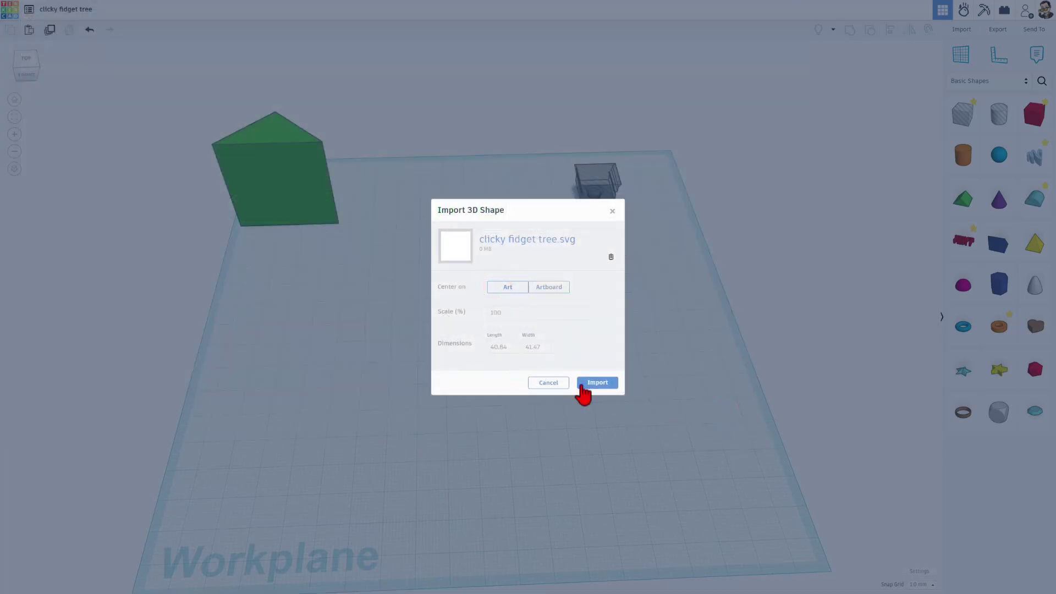
{"action": "left_click", "coordinate": [599, 384]}
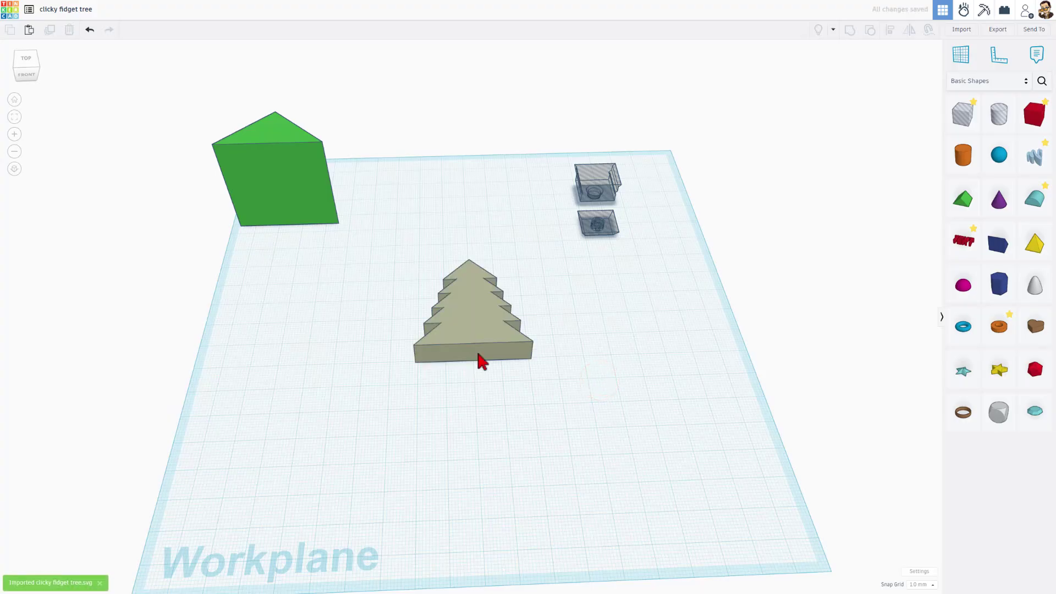
Step: Set the imported tree's Fill Mode to Outer Line with Round corners
{"action": "mouse_move", "coordinate": [441, 346]}
{"action": "right_mouse_down"}
{"action": "mouse_move", "coordinate": [608, 370]}
{"action": "mouse_move", "coordinate": [641, 333]}
{"action": "right_mouse_up"}
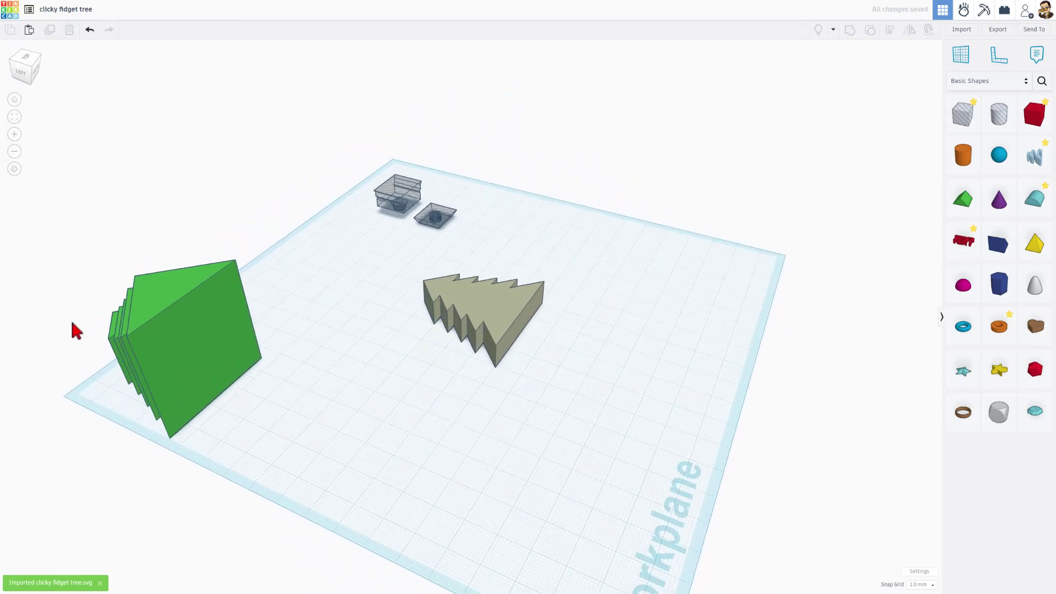
{"action": "mouse_move", "coordinate": [104, 362]}
{"action": "right_mouse_down"}
{"action": "mouse_move", "coordinate": [204, 311]}
{"action": "mouse_move", "coordinate": [187, 308]}
{"action": "mouse_move", "coordinate": [176, 267]}
{"action": "right_mouse_up"}
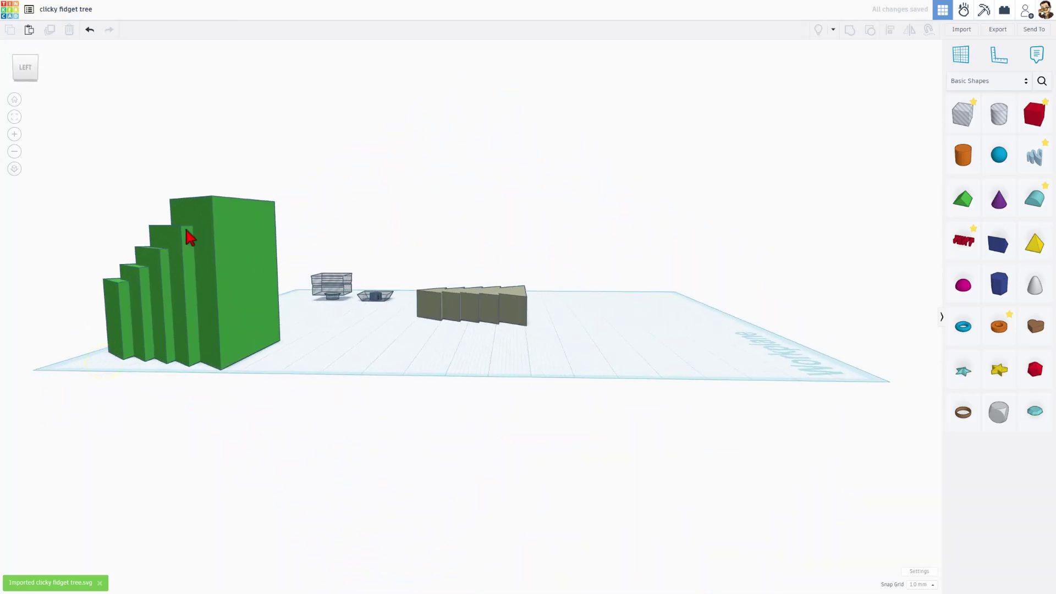
{"action": "right_click_drag", "start_coordinate": [499, 313], "coordinate": [468, 299]}
{"action": "left_click", "coordinate": [470, 304]}
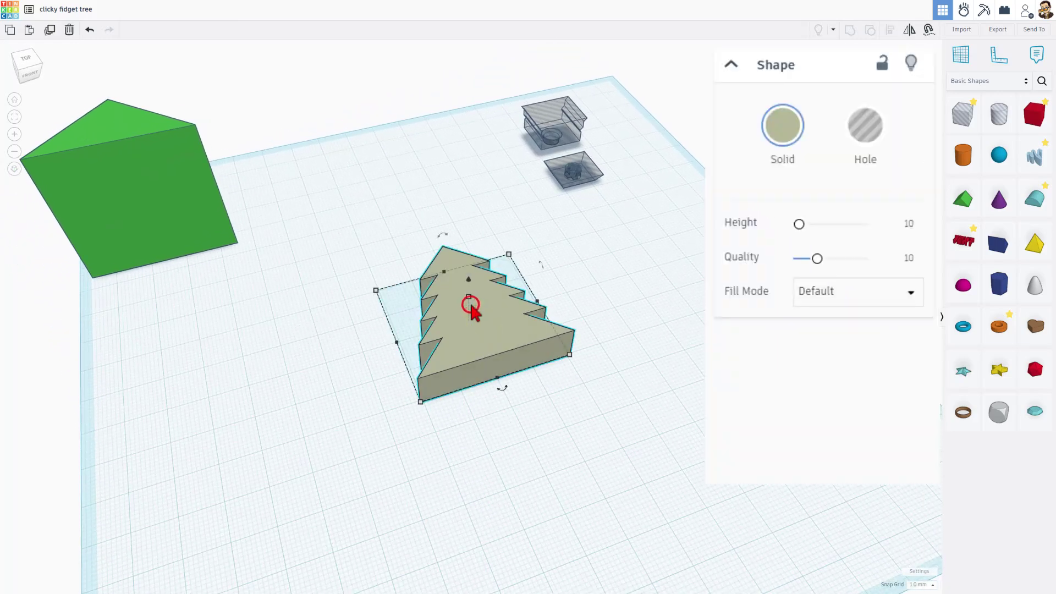
{"action": "left_click", "coordinate": [830, 291]}
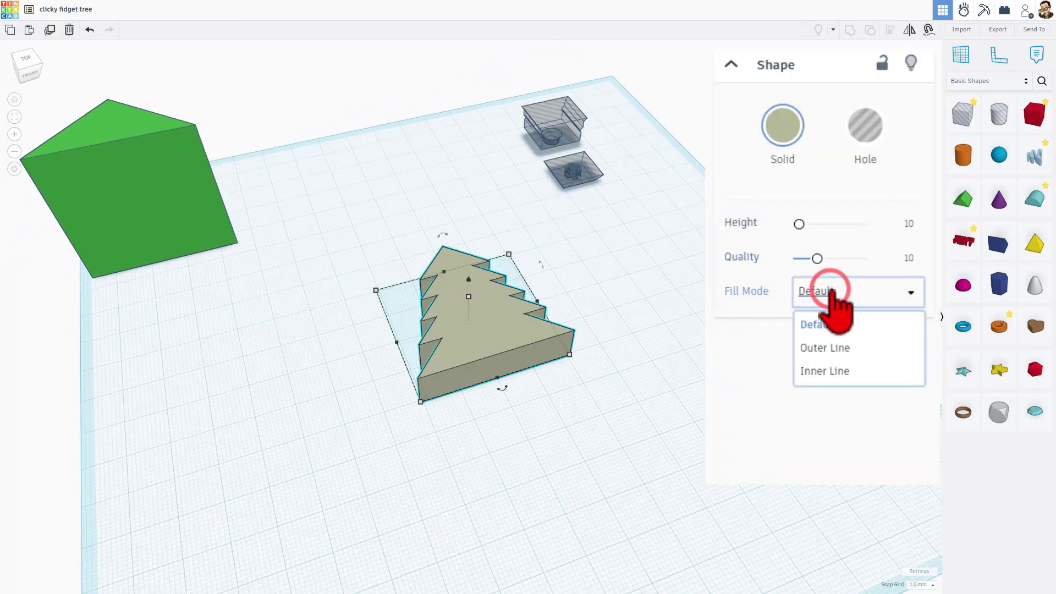
{"action": "left_click", "coordinate": [828, 346]}
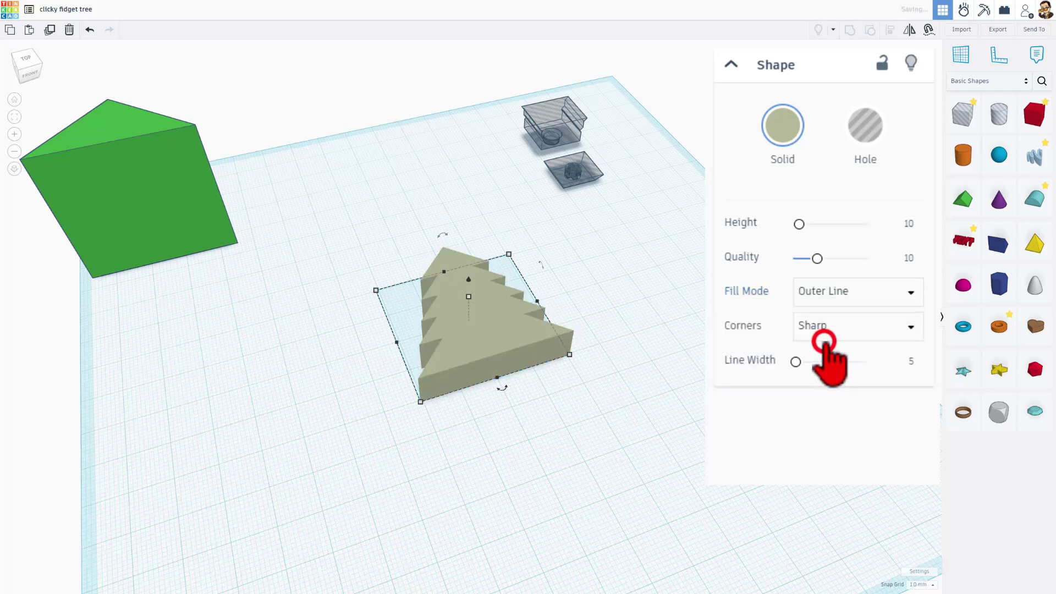
{"action": "left_click", "coordinate": [814, 325]}
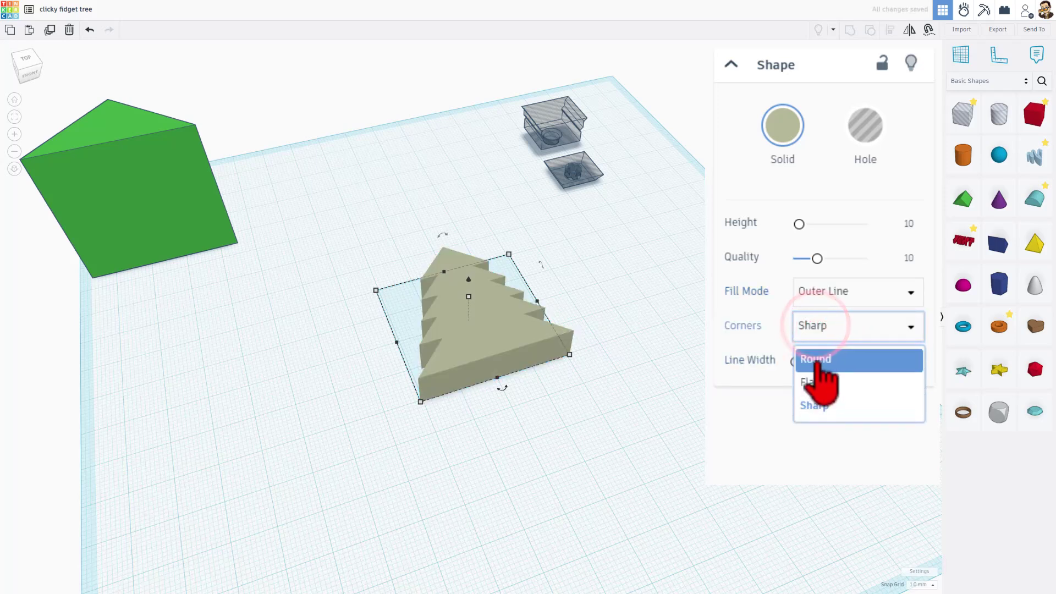
{"action": "left_click", "coordinate": [816, 359]}
Step: Raise the tree's Quality to 24 and set its Line Width to 2
{"action": "left_click_drag", "start_coordinate": [818, 259], "coordinate": [913, 266]}
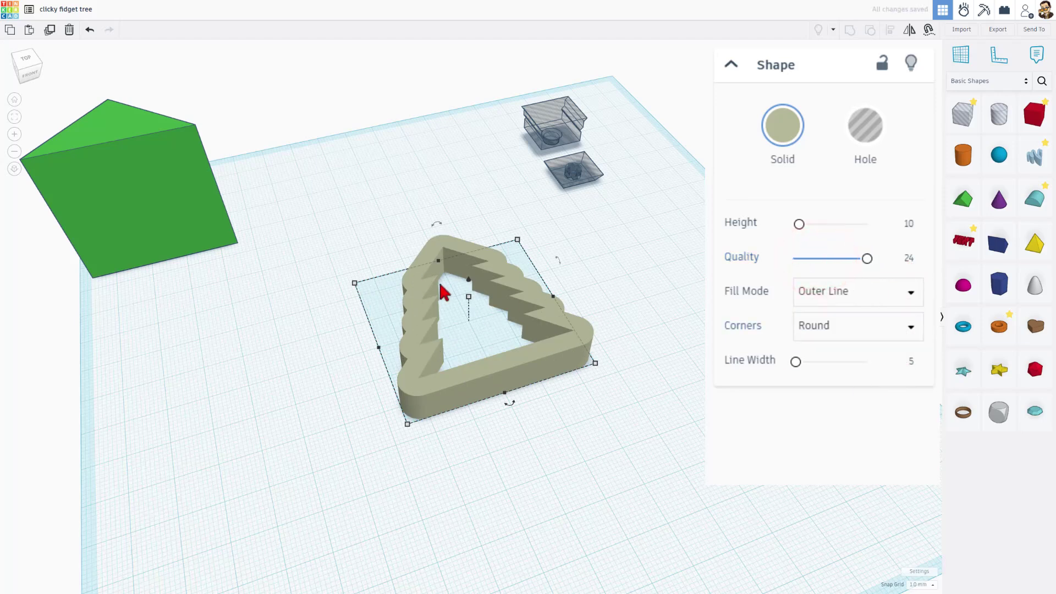
{"action": "left_click", "coordinate": [910, 363]}
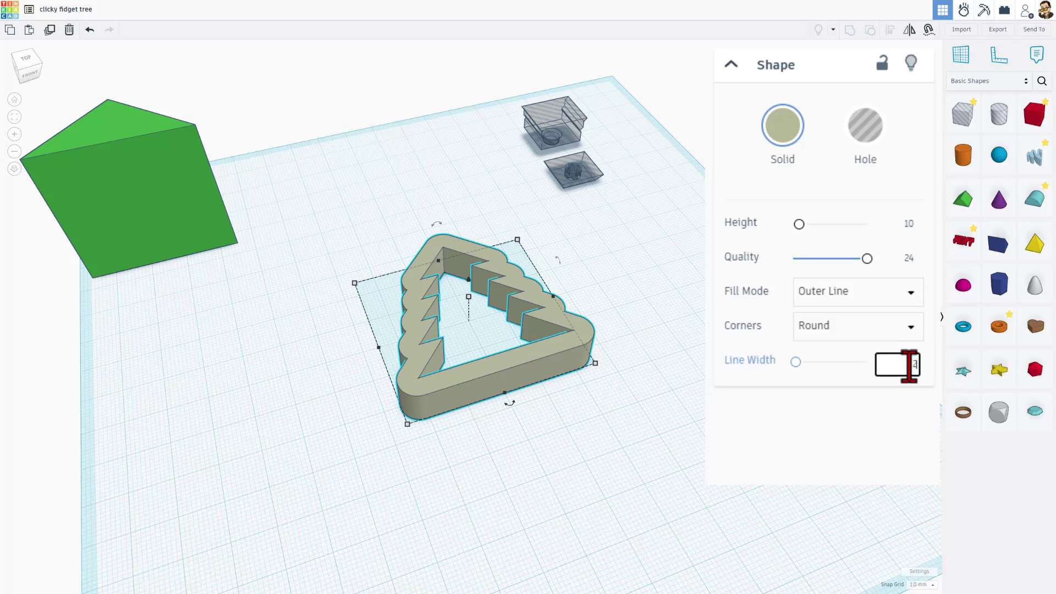
{"action": "key", "text": "Return"}
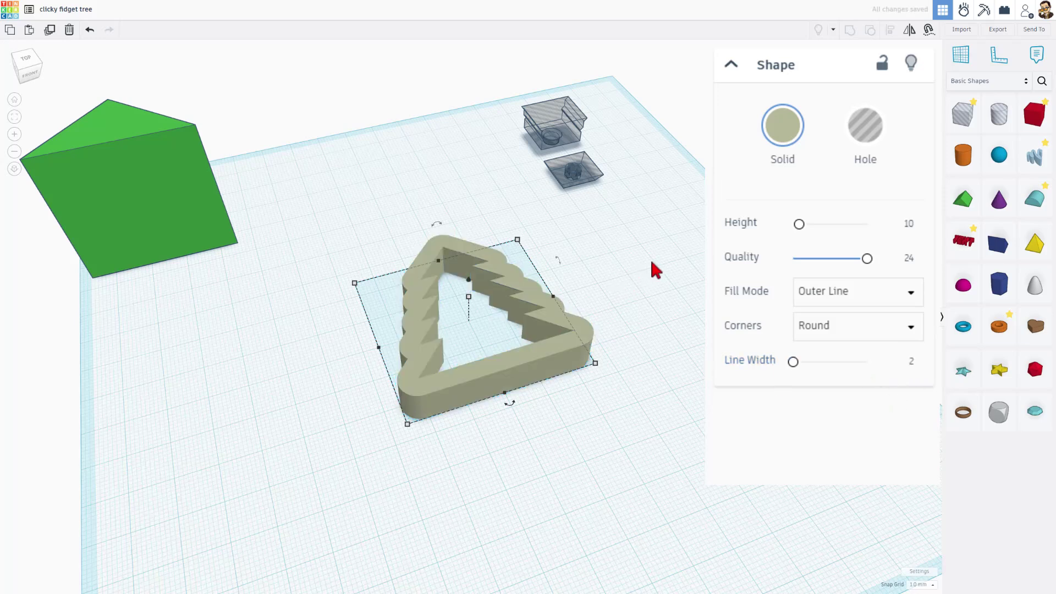
{"action": "mouse_move", "coordinate": [651, 259]}
{"action": "right_mouse_down"}
{"action": "mouse_move", "coordinate": [651, 281]}
{"action": "mouse_move", "coordinate": [602, 306]}
{"action": "right_mouse_up"}
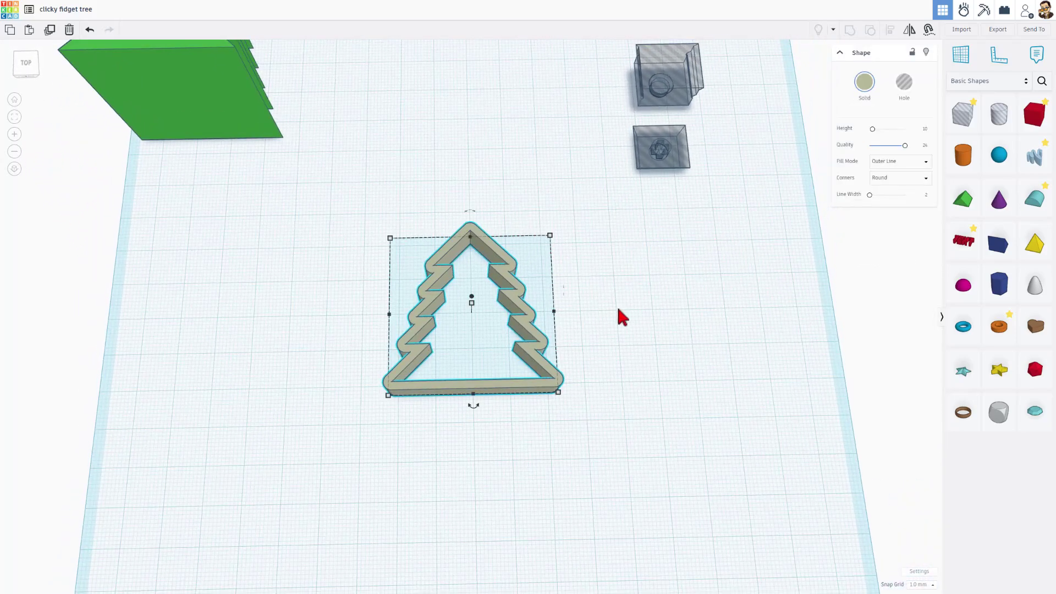
{"action": "right_click_drag", "start_coordinate": [621, 319], "coordinate": [663, 128]}
Step: Move the Key socket hole into the tree and centre-align it on both axes
{"action": "left_click_drag", "start_coordinate": [664, 127], "coordinate": [488, 314]}
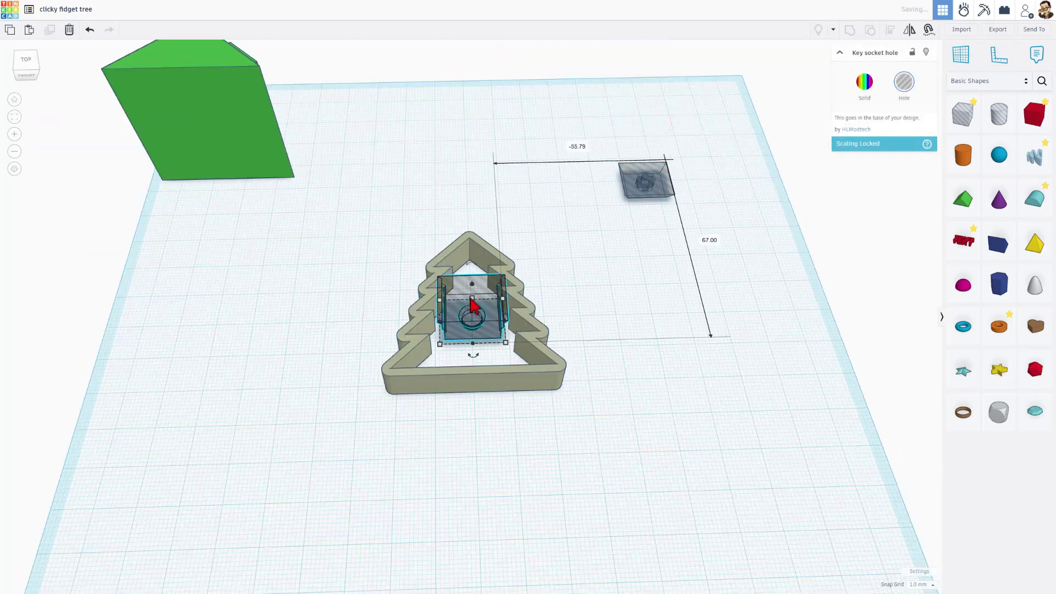
{"action": "left_click", "coordinate": [398, 276]}
{"action": "left_click_drag", "start_coordinate": [344, 245], "coordinate": [532, 394]}
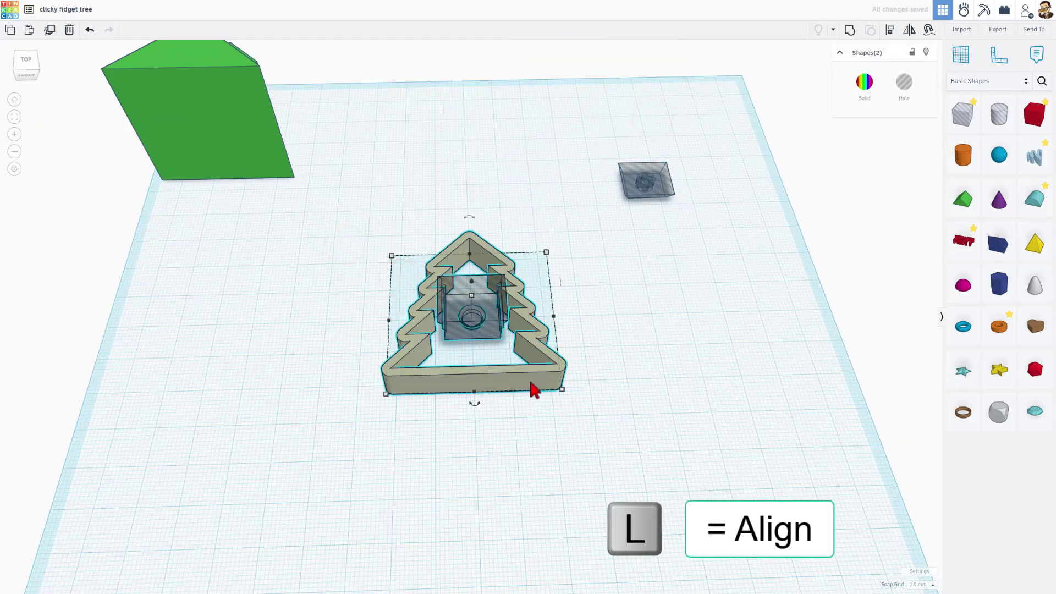
{"action": "key", "text": "l"}
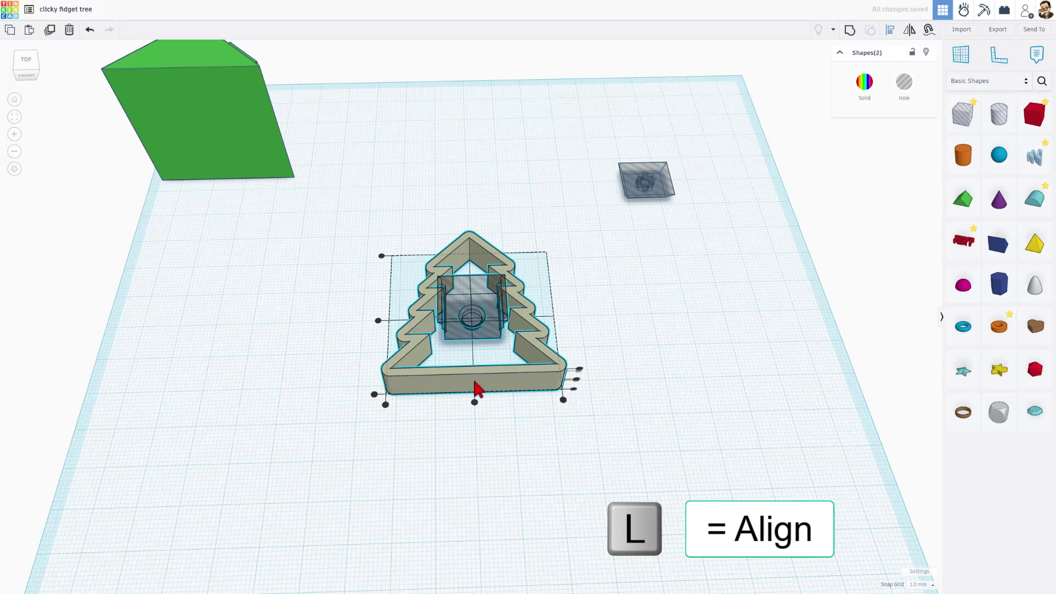
{"action": "left_click", "coordinate": [474, 402]}
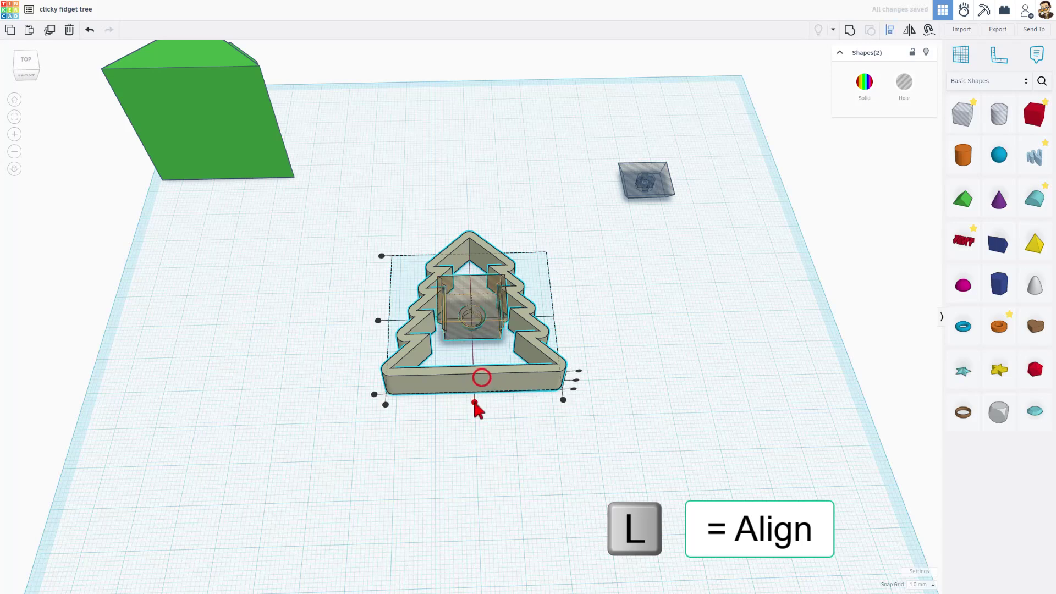
{"action": "left_click", "coordinate": [377, 320]}
Step: Nudge the Key socket hole sideways with the Right arrow key
{"action": "left_click", "coordinate": [333, 316]}
{"action": "right_click_drag", "start_coordinate": [333, 316], "coordinate": [601, 341]}
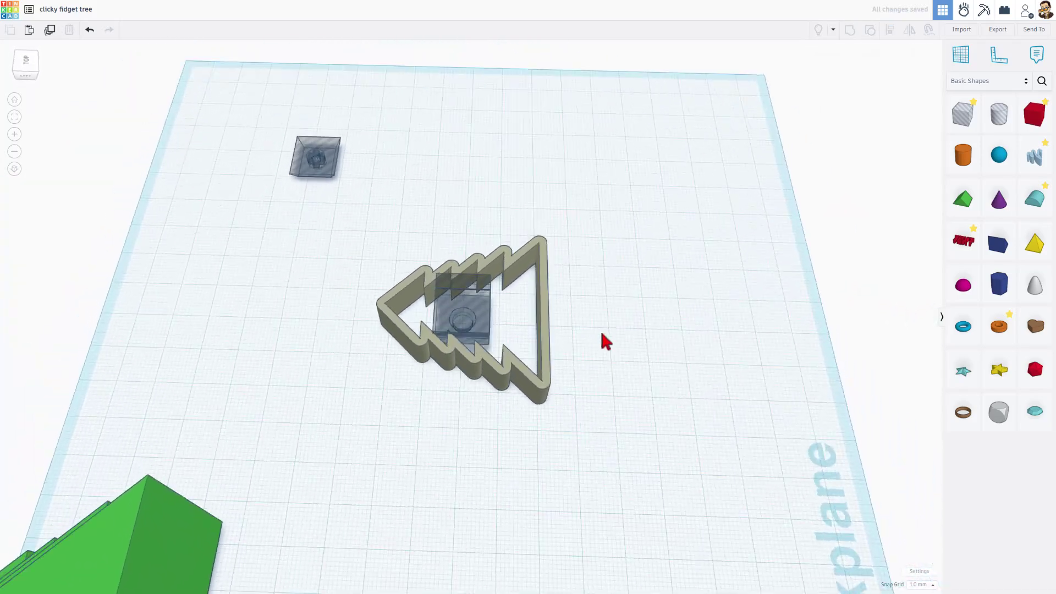
{"action": "left_click", "coordinate": [460, 319]}
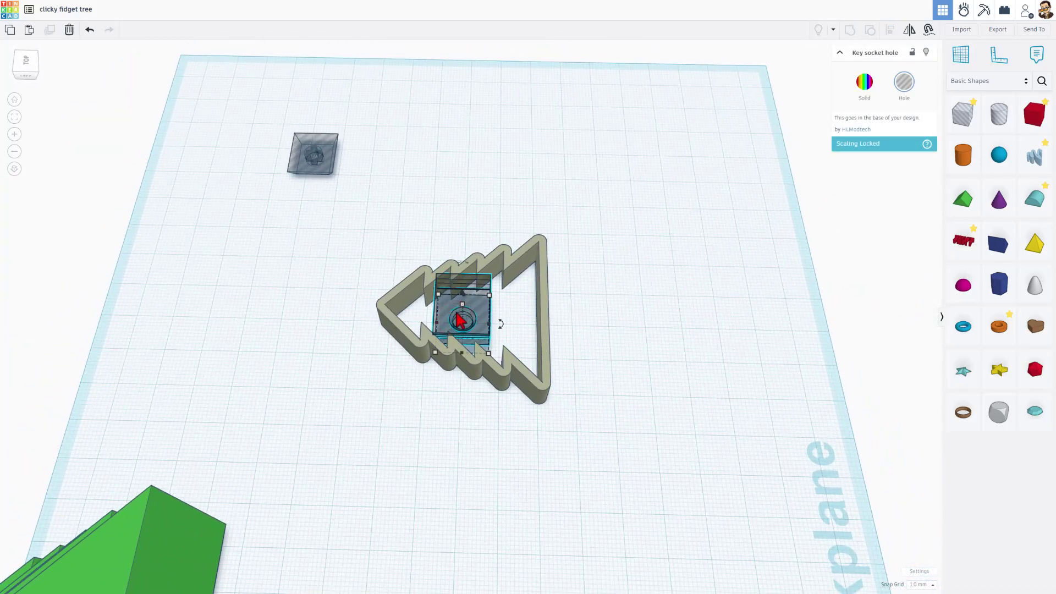
{"action": "key", "text": "Right"}
{"action": "key", "text": "Right"}
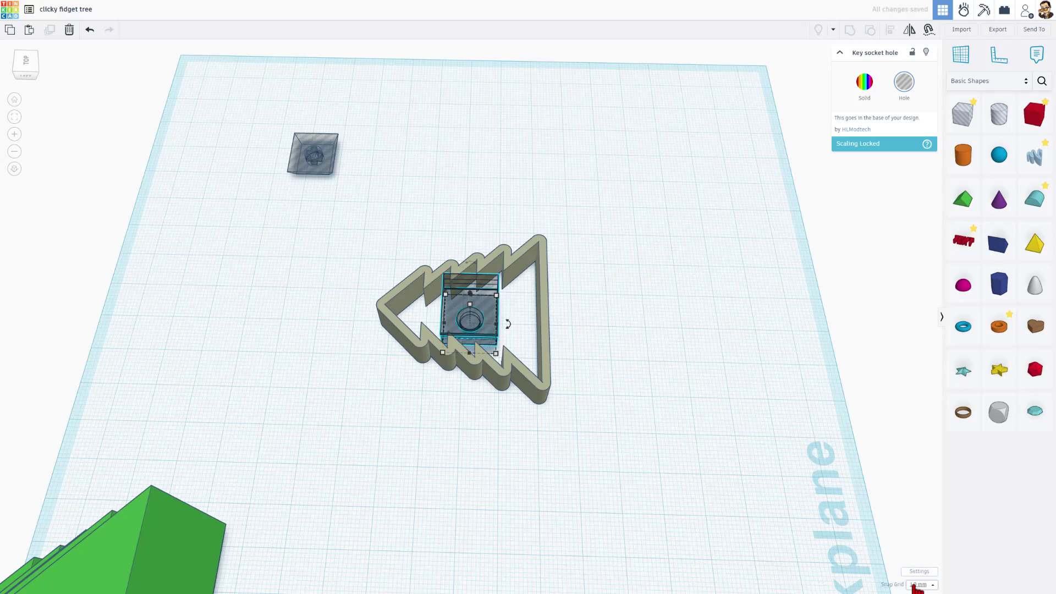
{"action": "right_click_drag", "start_coordinate": [450, 332], "coordinate": [426, 289]}
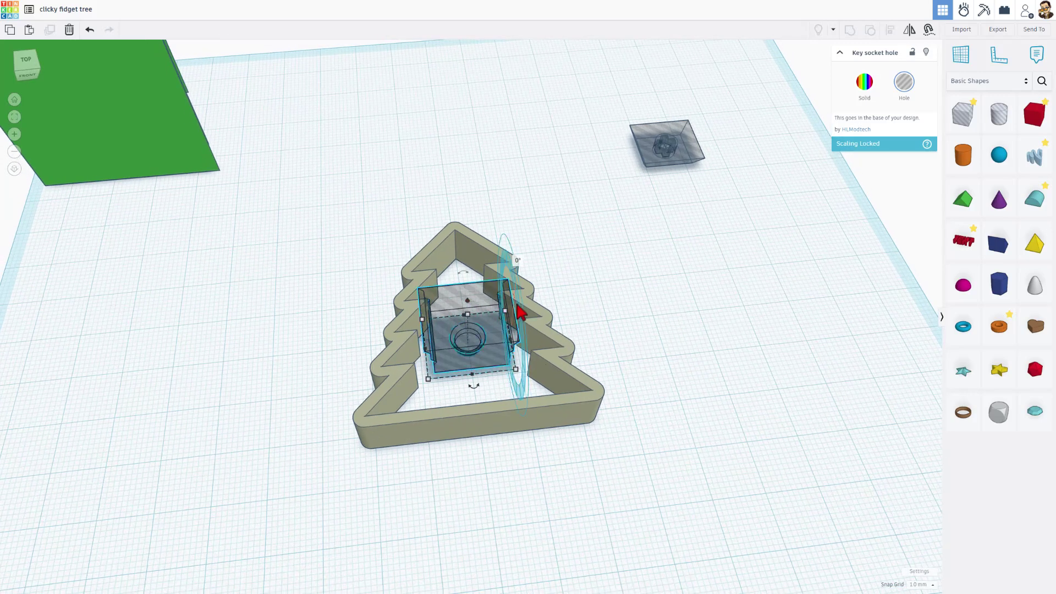
{"action": "right_click_drag", "start_coordinate": [646, 325], "coordinate": [619, 309]}
{"action": "left_click", "coordinate": [611, 313]}
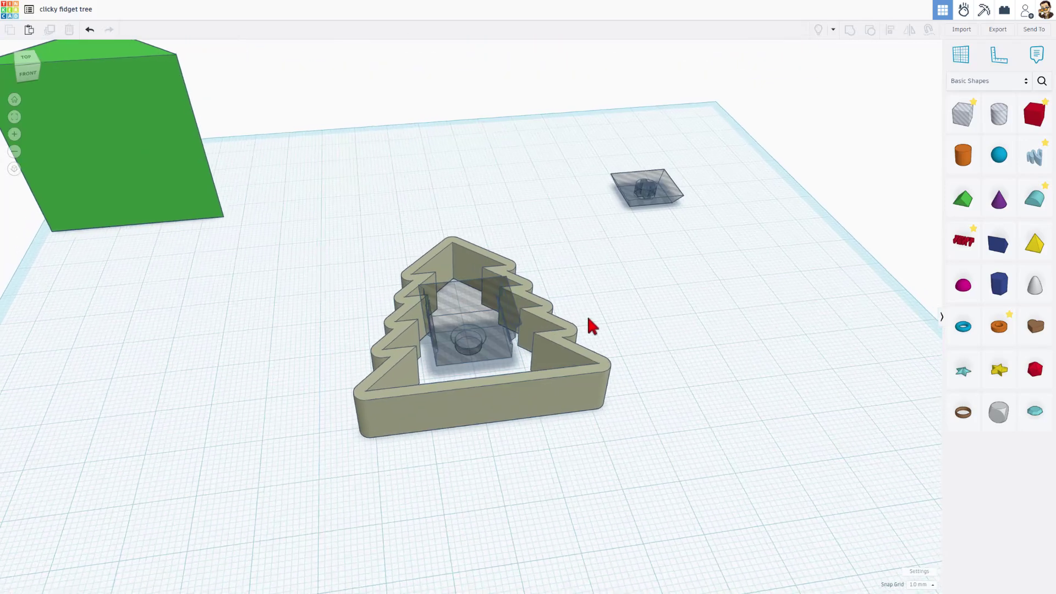
Step: Align the small square socket piece level with the Key socket hole
{"action": "left_click", "coordinate": [477, 307], "text": "shift"}
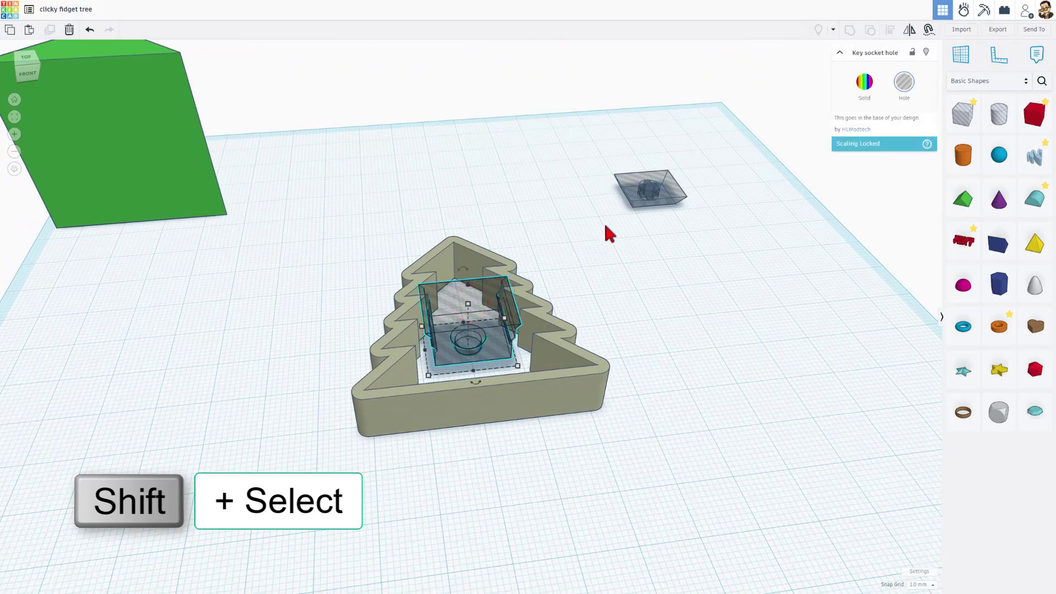
{"action": "left_click", "coordinate": [656, 189], "text": "shift"}
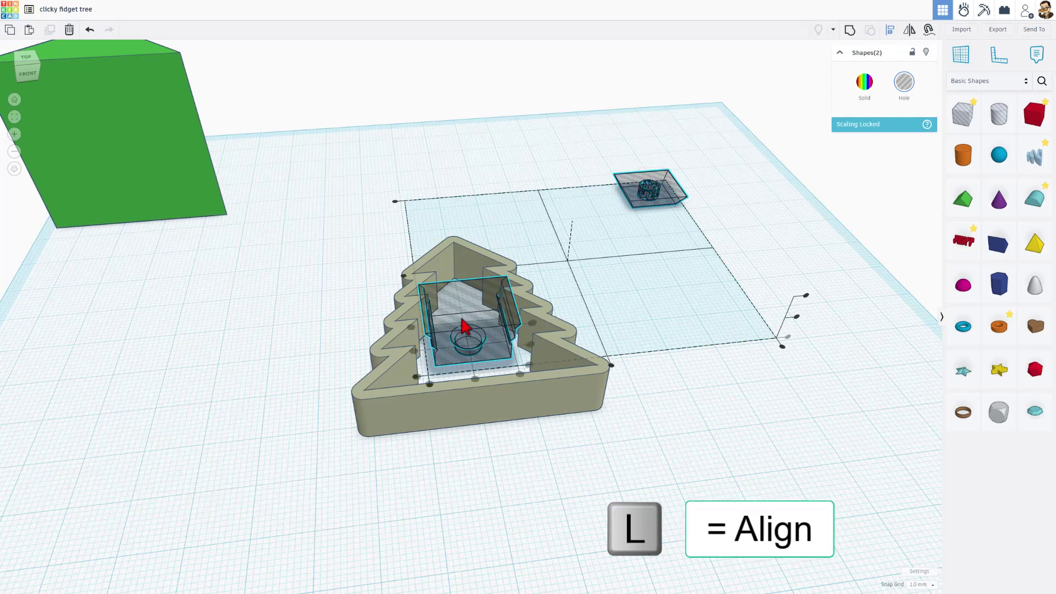
{"action": "key", "text": "l"}
{"action": "left_click", "coordinate": [413, 350]}
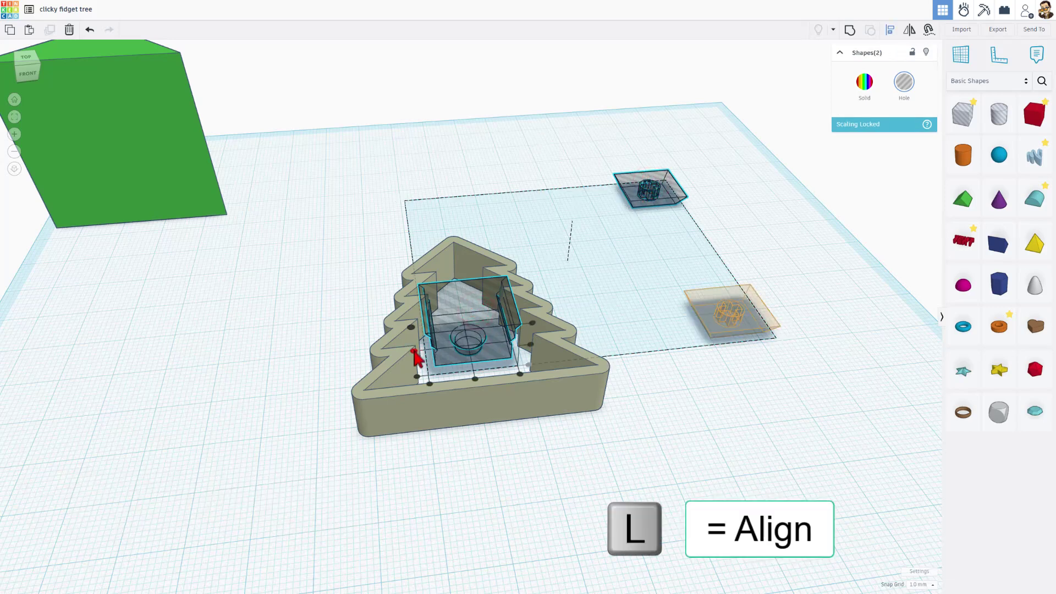
{"action": "left_click", "coordinate": [672, 352]}
{"action": "right_click_drag", "start_coordinate": [677, 363], "coordinate": [484, 315]}
Step: Set the tree outline's height to 12 mm
{"action": "left_click", "coordinate": [553, 355]}
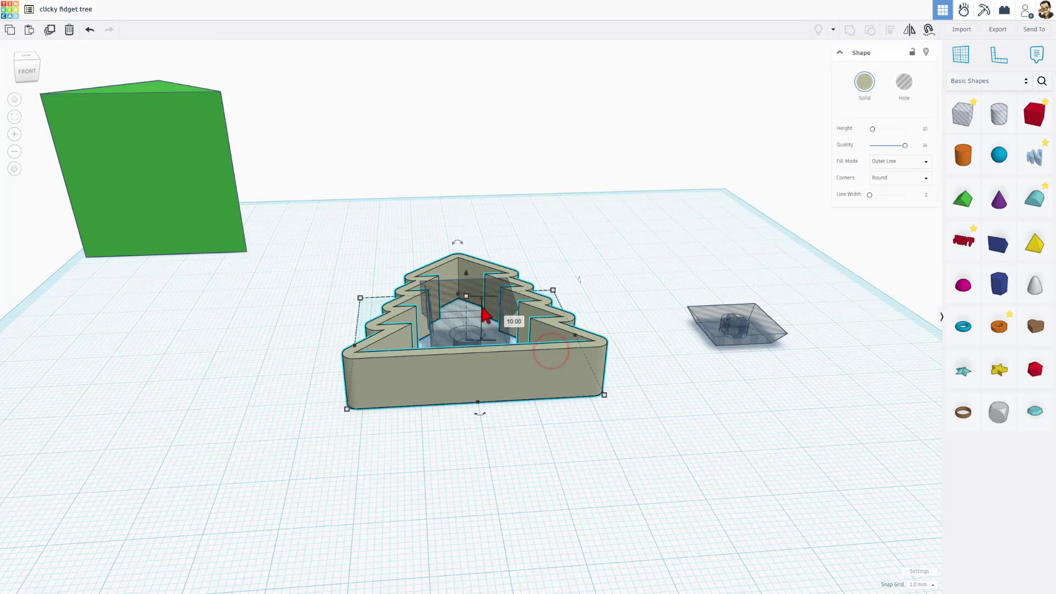
{"action": "left_click_drag", "start_coordinate": [469, 298], "coordinate": [476, 236]}
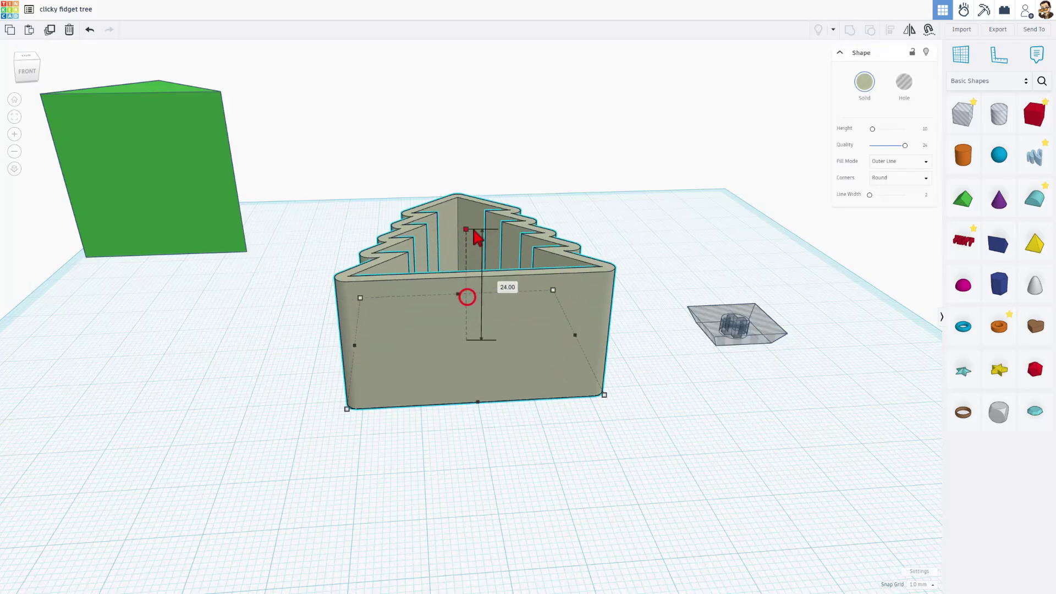
{"action": "left_click", "coordinate": [507, 286]}
{"action": "type", "text": "12"}
{"action": "key", "text": "Return"}
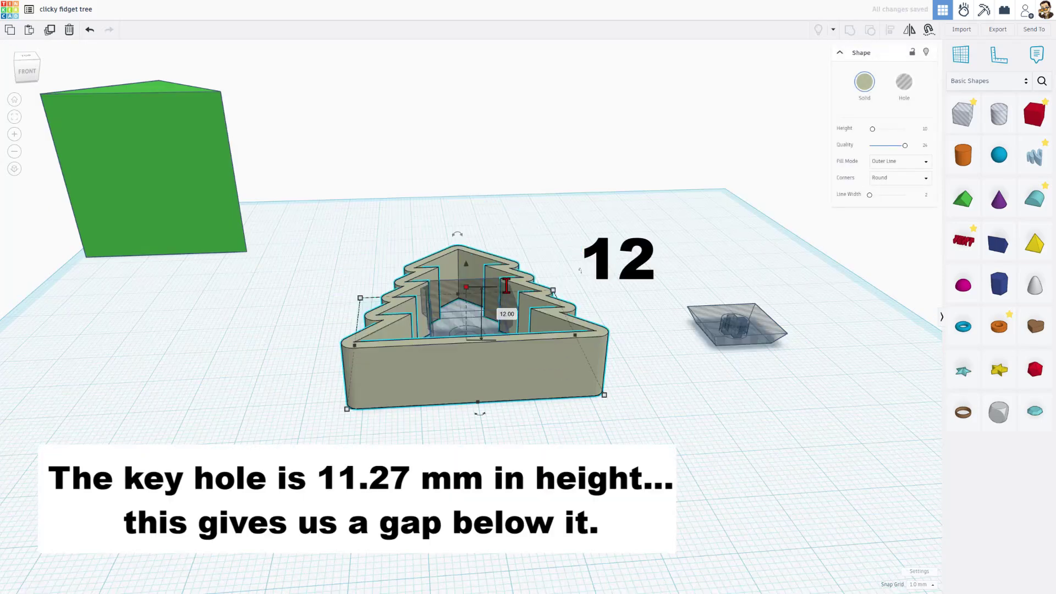
{"action": "left_click", "coordinate": [583, 275]}
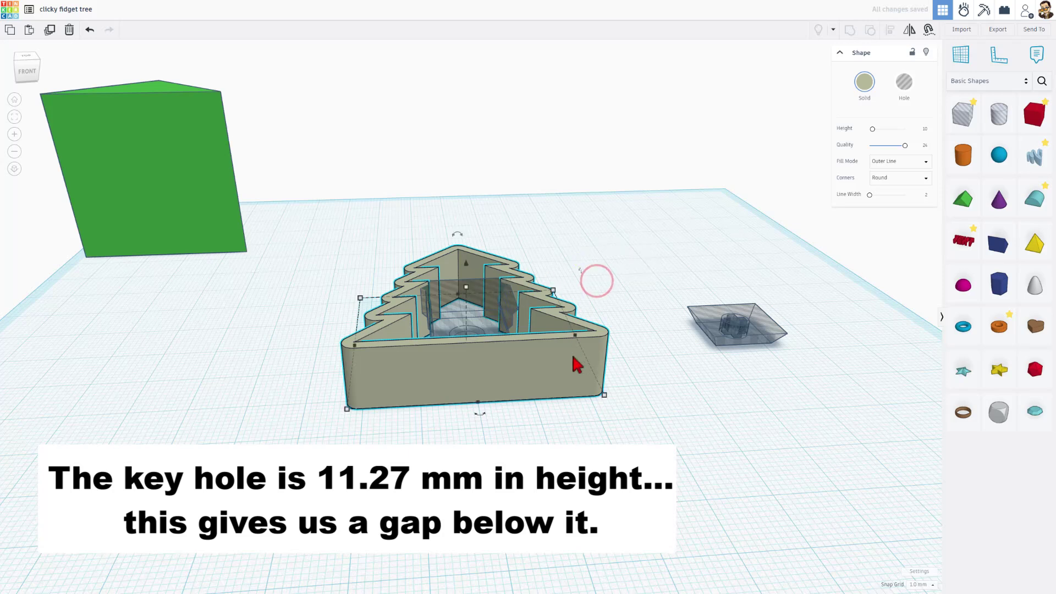
Step: Duplicate the tree outline and set the copy's Fill Mode to Default
{"action": "key", "text": "ctrl+d"}
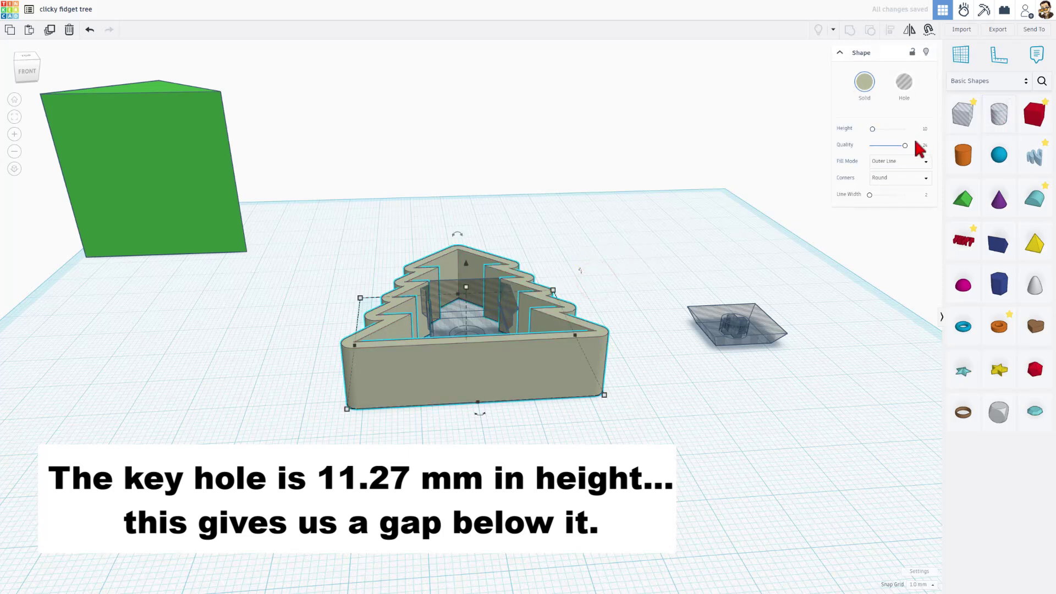
{"action": "left_click", "coordinate": [894, 165]}
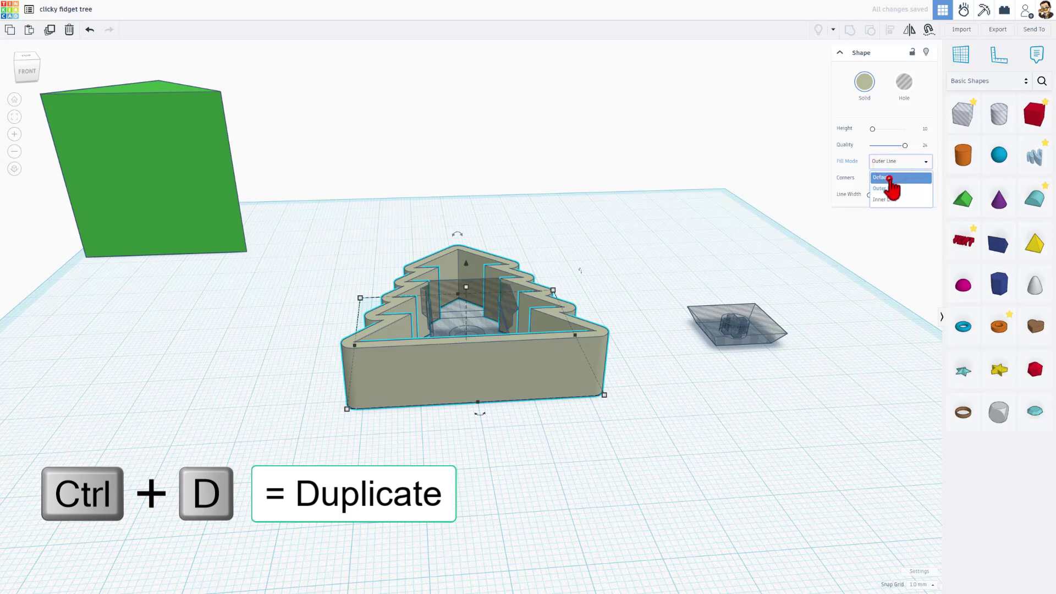
{"action": "left_click", "coordinate": [890, 179]}
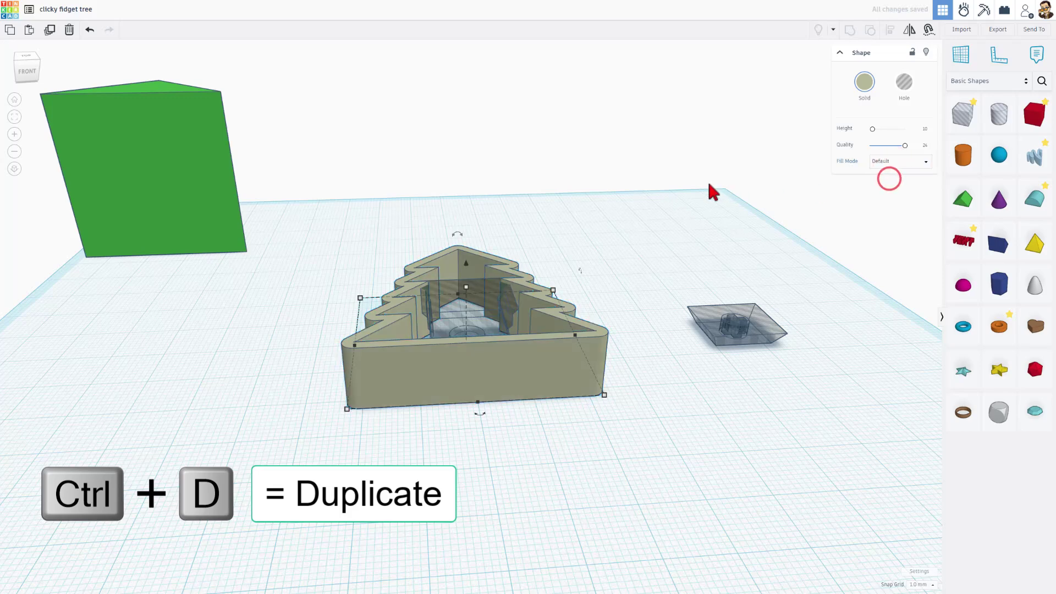
{"action": "mouse_move", "coordinate": [621, 196]}
{"action": "right_mouse_down"}
{"action": "mouse_move", "coordinate": [626, 226]}
{"action": "mouse_move", "coordinate": [620, 207]}
{"action": "right_mouse_up"}
Step: Centre the square hole on the solid tree with the align handles
{"action": "key", "text": "l"}
{"action": "left_click", "coordinate": [618, 204]}
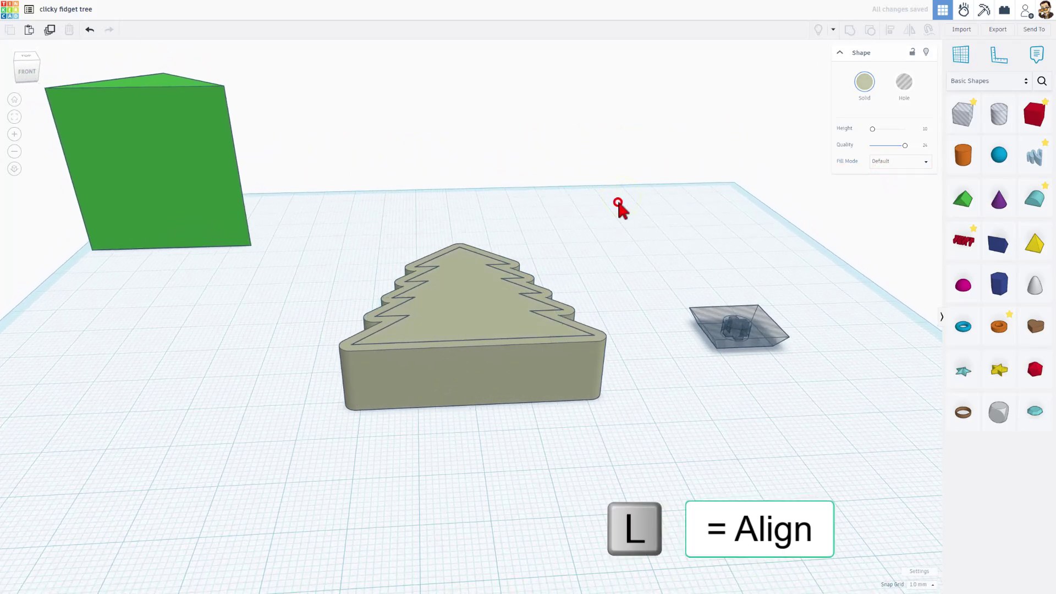
{"action": "left_click_drag", "start_coordinate": [555, 200], "coordinate": [403, 382]}
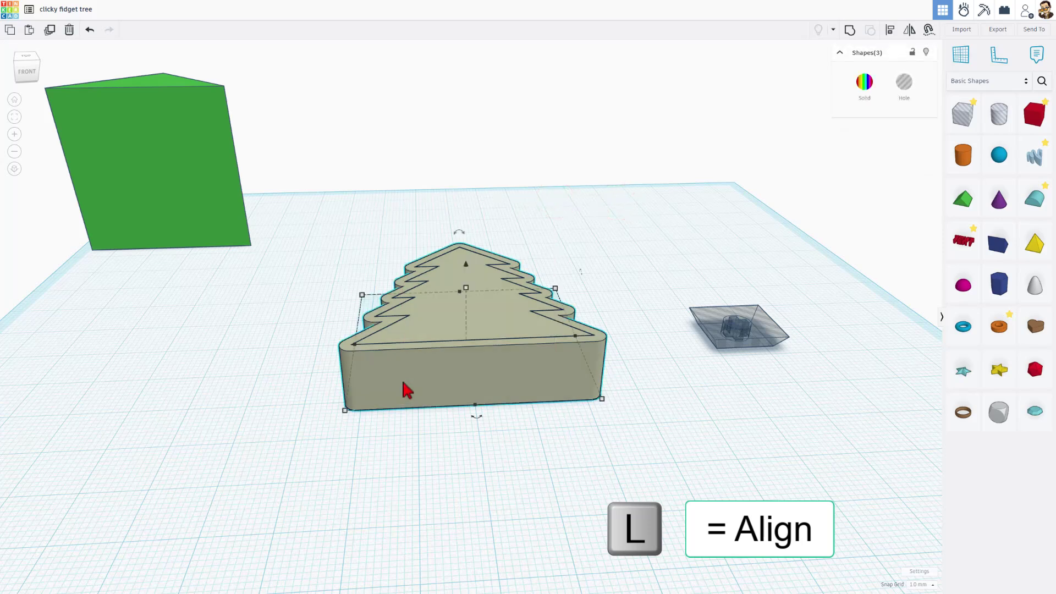
{"action": "key", "text": "l"}
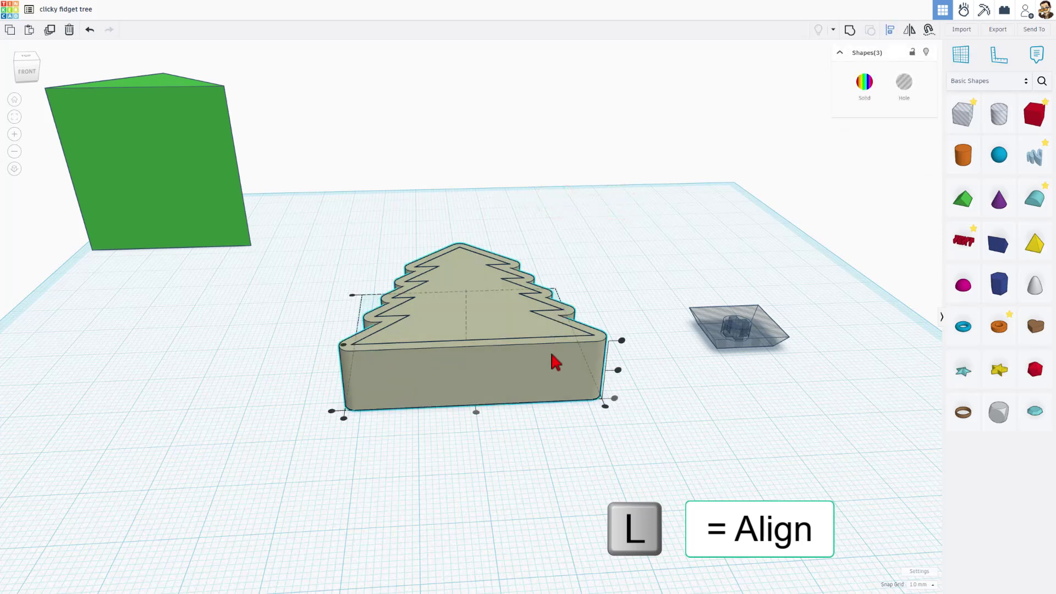
{"action": "left_click", "coordinate": [622, 340]}
{"action": "left_click", "coordinate": [597, 286]}
{"action": "right_click_drag", "start_coordinate": [539, 288], "coordinate": [422, 312]}
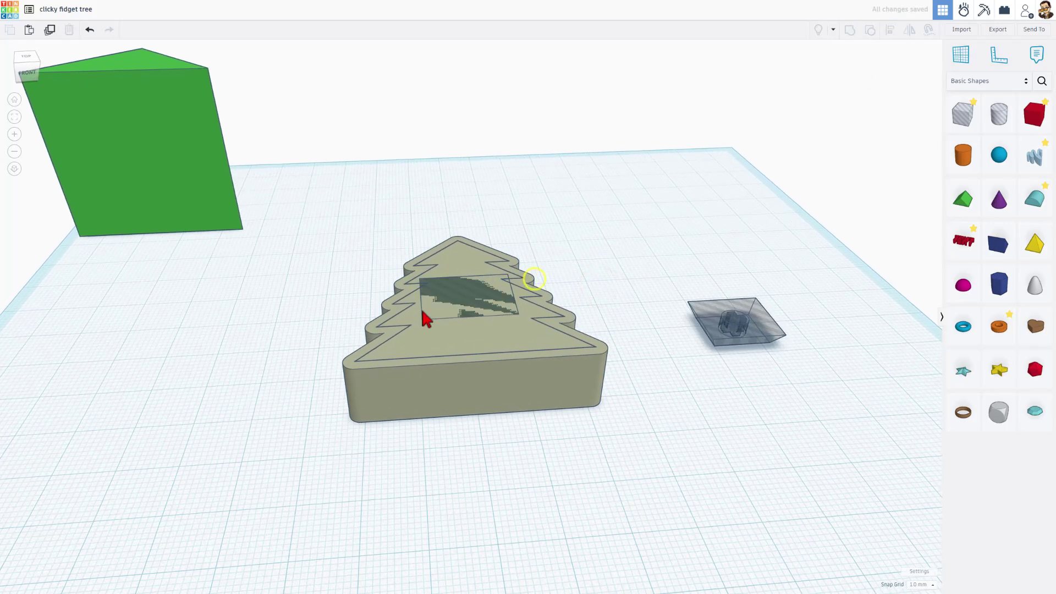
Step: Duplicate the tree, shift the copy right, and align it with the inner square box
{"action": "left_click", "coordinate": [457, 315]}
{"action": "right_click_drag", "start_coordinate": [457, 315], "coordinate": [413, 269]}
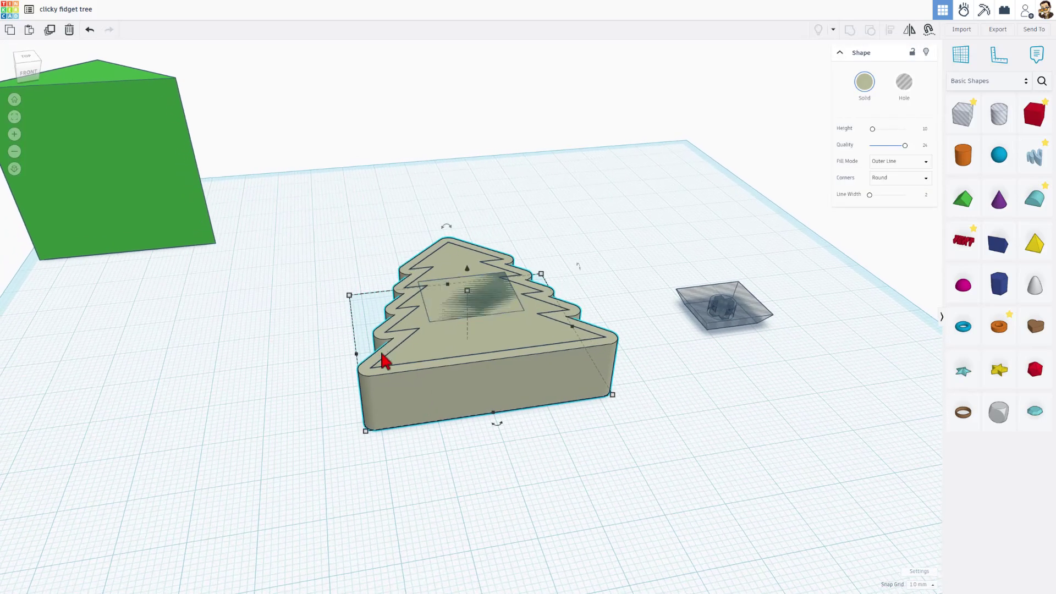
{"action": "left_click", "coordinate": [622, 468]}
{"action": "right_click_drag", "start_coordinate": [547, 423], "coordinate": [519, 401]}
{"action": "left_click", "coordinate": [516, 391]}
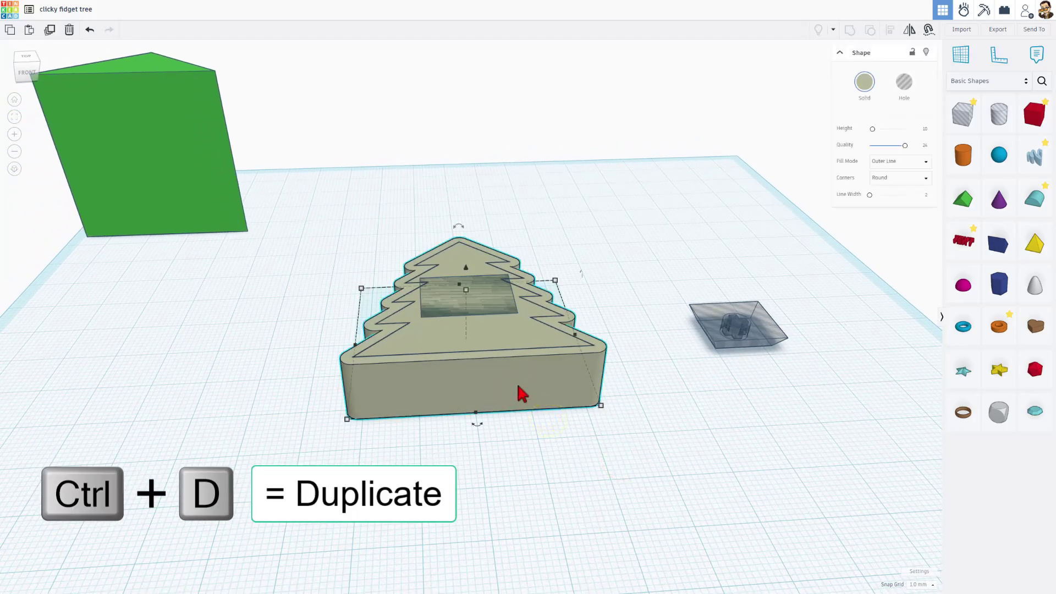
{"action": "key", "text": "ctrl+d"}
{"action": "key", "text": "shift+Right"}
{"action": "key", "text": "shift+Right"}
{"action": "key", "text": "shift+Right"}
{"action": "key", "text": "shift+Right"}
{"action": "key", "text": "shift+Right"}
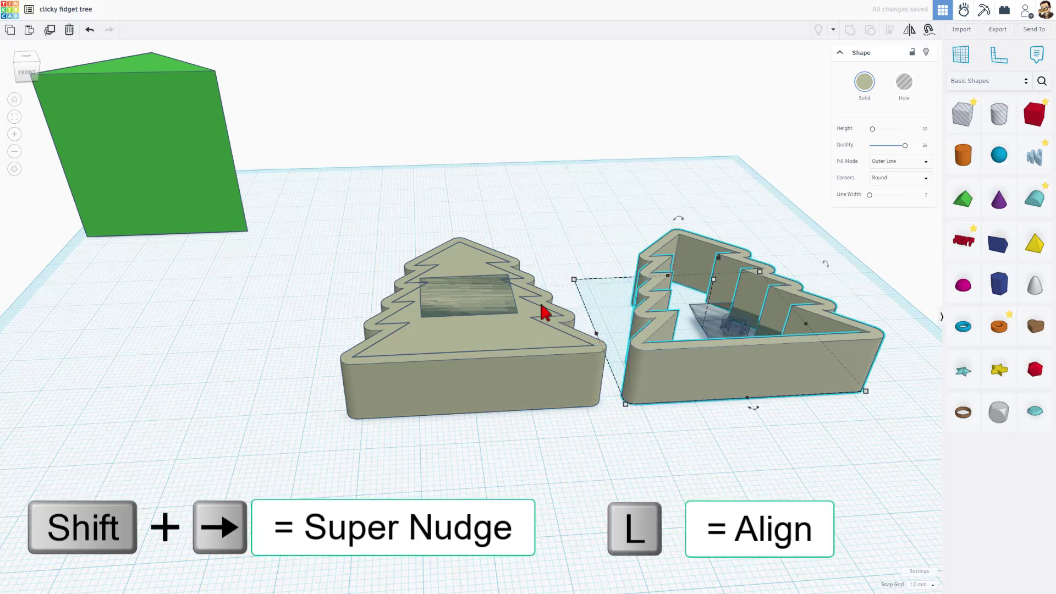
{"action": "left_click_drag", "start_coordinate": [770, 237], "coordinate": [695, 404]}
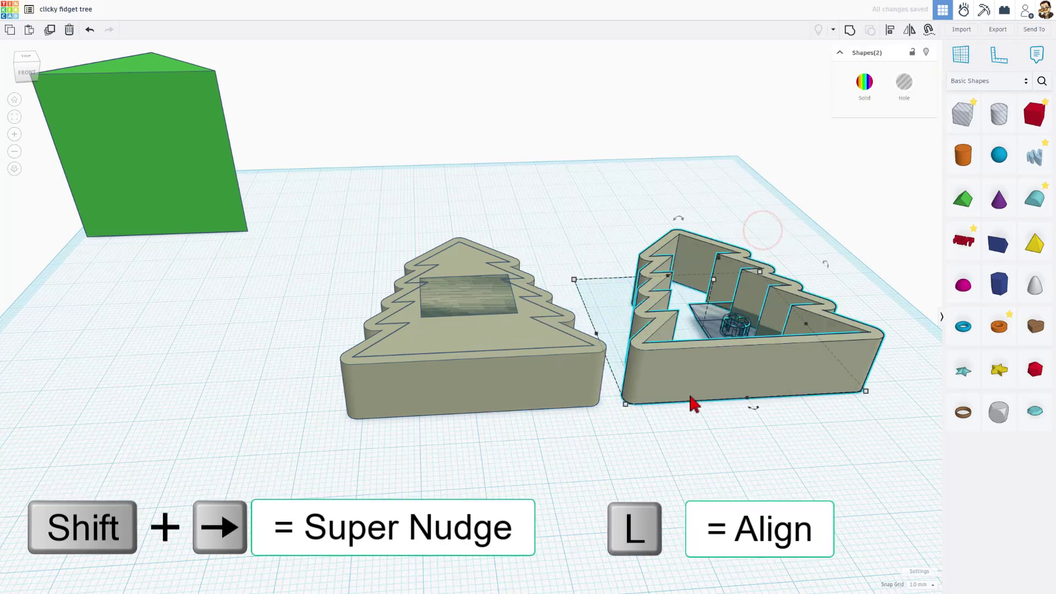
{"action": "key", "text": "l"}
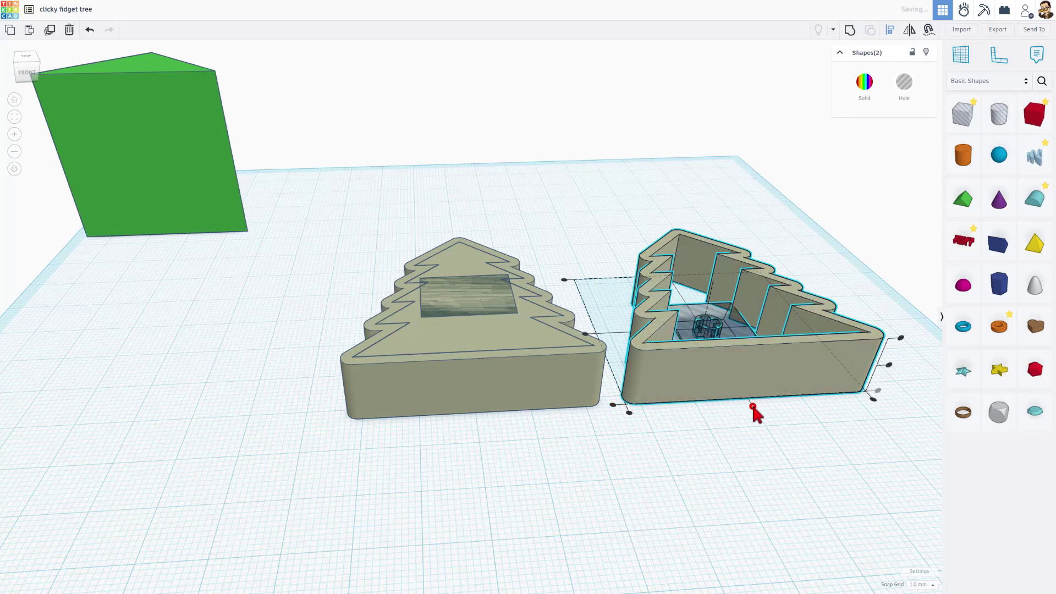
{"action": "left_click", "coordinate": [727, 421]}
Step: Set the right tree outline's height to 4.25
{"action": "right_click_drag", "start_coordinate": [718, 460], "coordinate": [537, 342]}
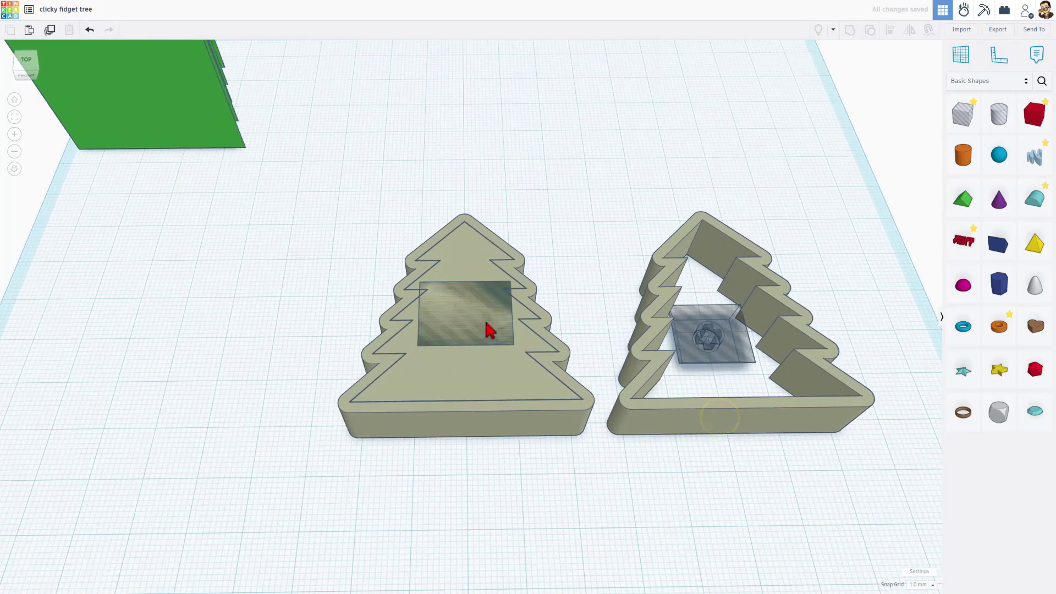
{"action": "right_click_drag", "start_coordinate": [708, 391], "coordinate": [780, 422]}
{"action": "left_click", "coordinate": [754, 374]}
{"action": "left_click", "coordinate": [714, 282]}
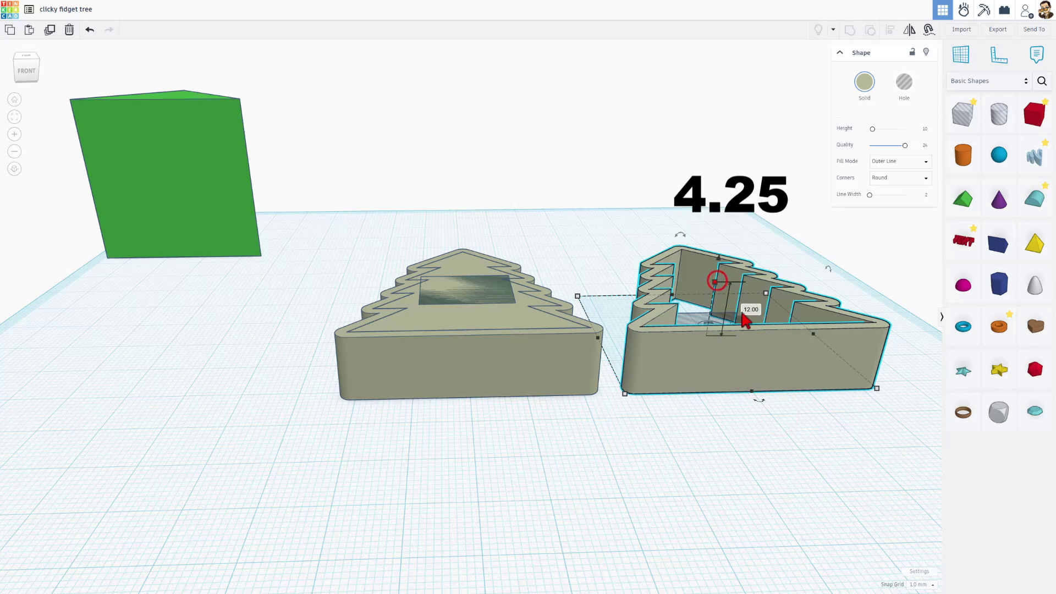
{"action": "left_click", "coordinate": [749, 310]}
{"action": "type", "text": "4.25"}
{"action": "key", "text": "Return"}
Step: Centre the inner square part within the outline
{"action": "left_click", "coordinate": [711, 334], "text": "shift"}
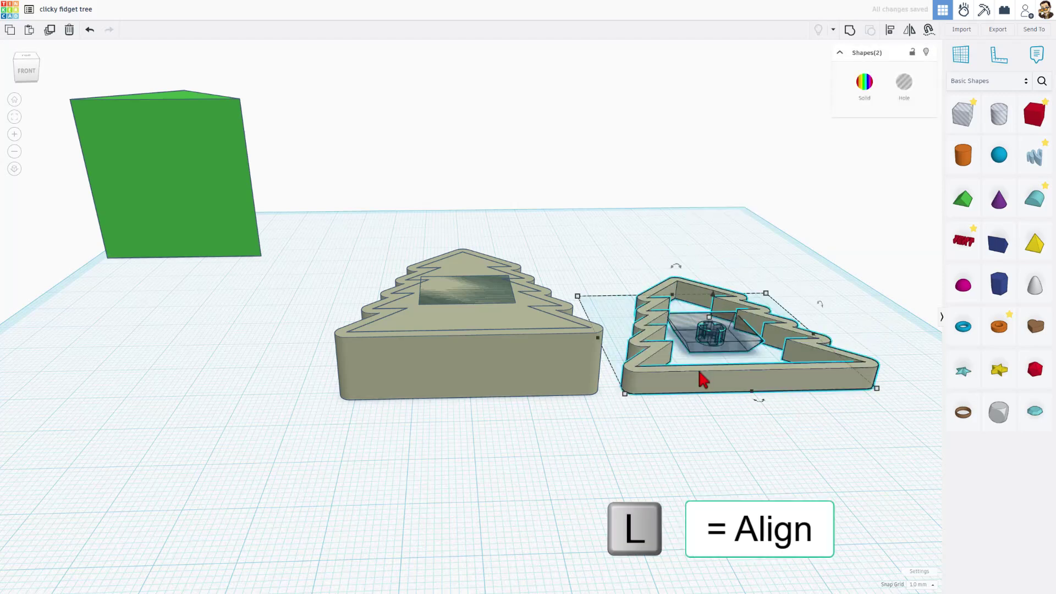
{"action": "key", "text": "l"}
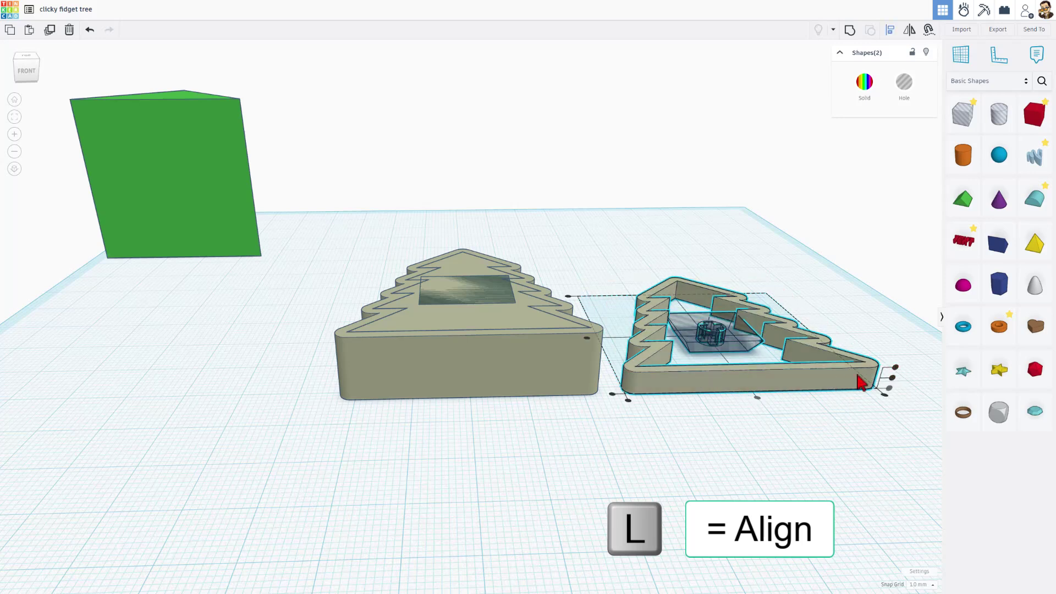
{"action": "left_click", "coordinate": [896, 366]}
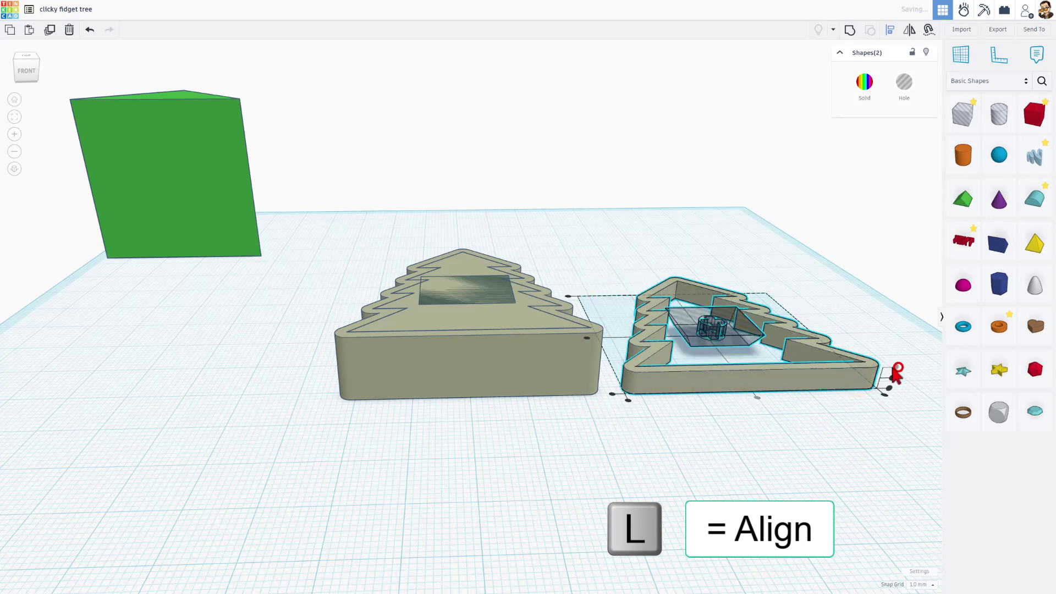
{"action": "left_click", "coordinate": [804, 294]}
Step: Set the outline's Line Width to 1
{"action": "right_click_drag", "start_coordinate": [738, 289], "coordinate": [645, 321]}
{"action": "left_click", "coordinate": [645, 321]}
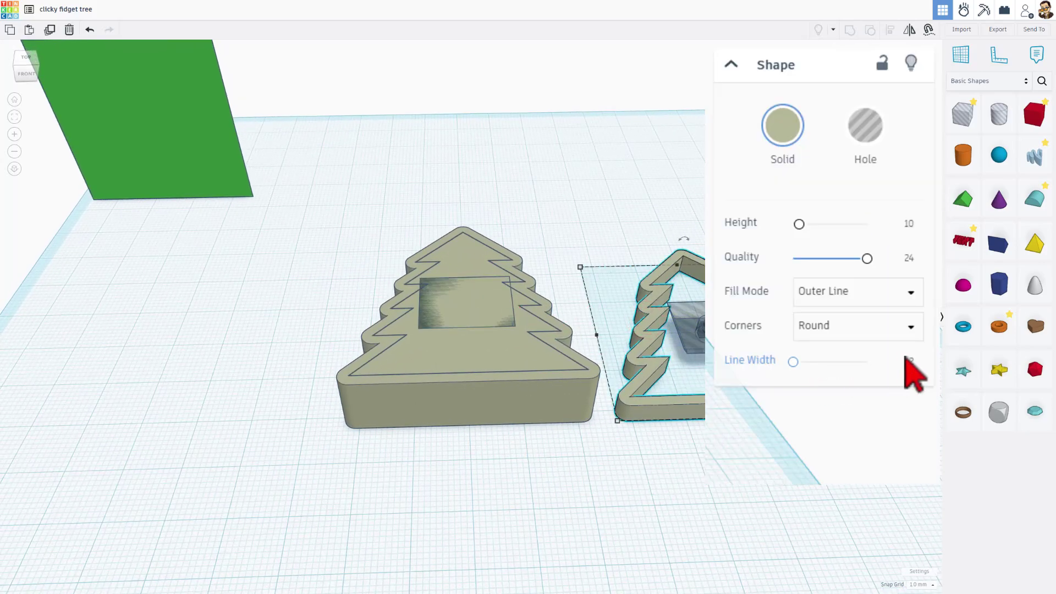
{"action": "left_click", "coordinate": [909, 360]}
{"action": "type", "text": "1"}
{"action": "key", "text": "Return"}
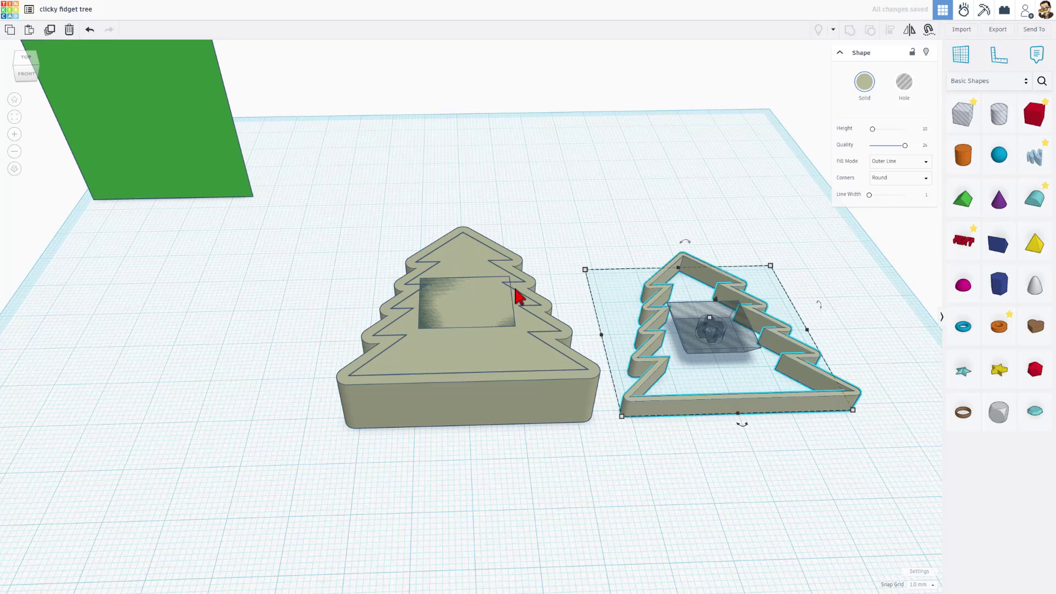
Step: Duplicate the right tree outline and make the copy solid with Default fill
{"action": "left_click", "coordinate": [637, 221]}
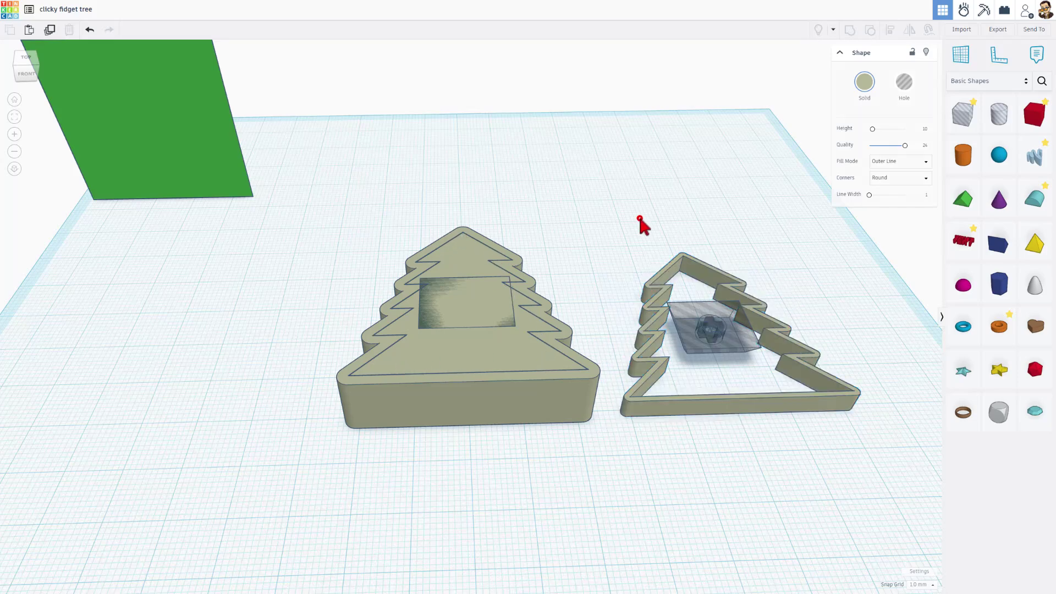
{"action": "left_click", "coordinate": [693, 404]}
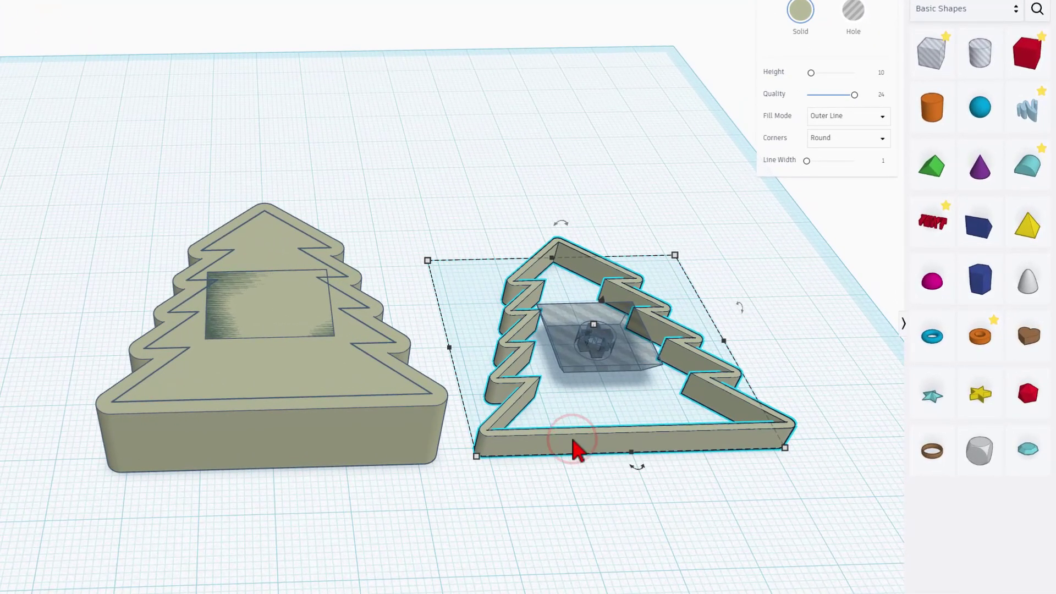
{"action": "key", "text": "ctrl+d"}
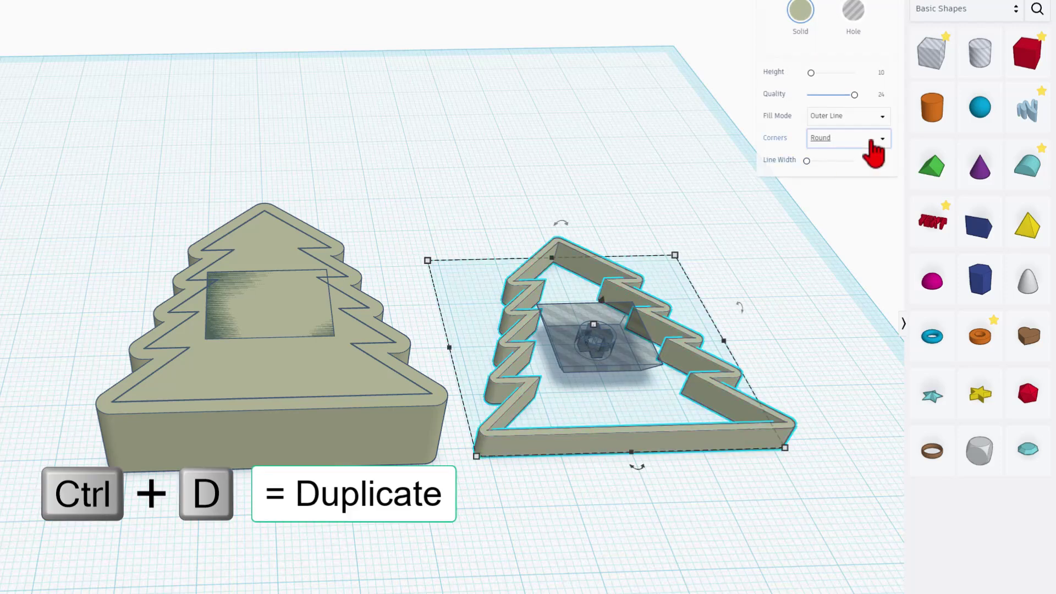
{"action": "left_click", "coordinate": [841, 116]}
{"action": "left_click", "coordinate": [830, 327]}
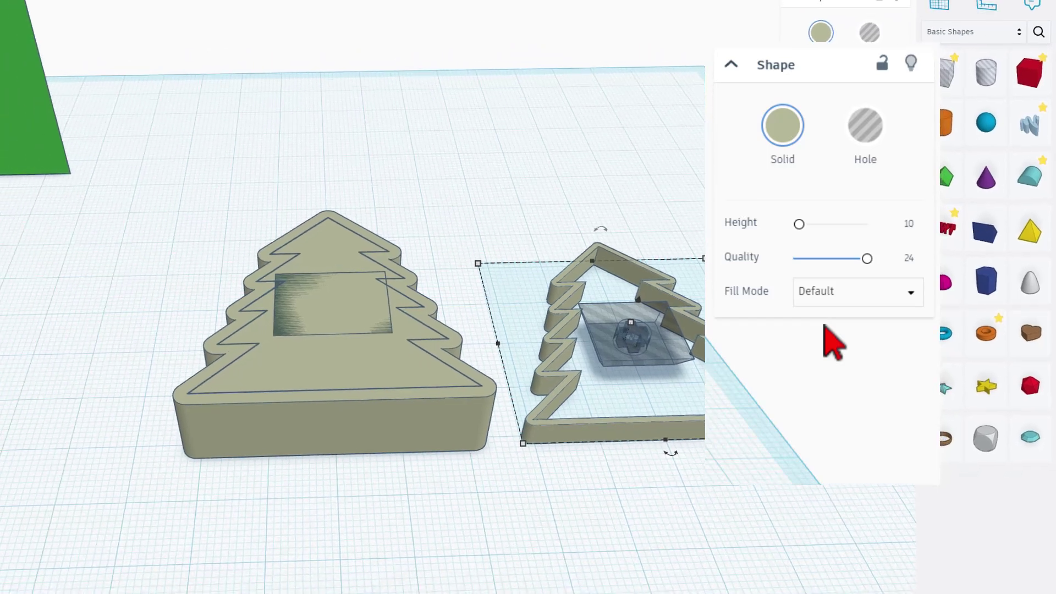
Step: Group the right tree's three shapes into one with Ctrl+G
{"action": "key", "text": "ctrl+g"}
{"action": "left_click_drag", "start_coordinate": [523, 194], "coordinate": [653, 416]}
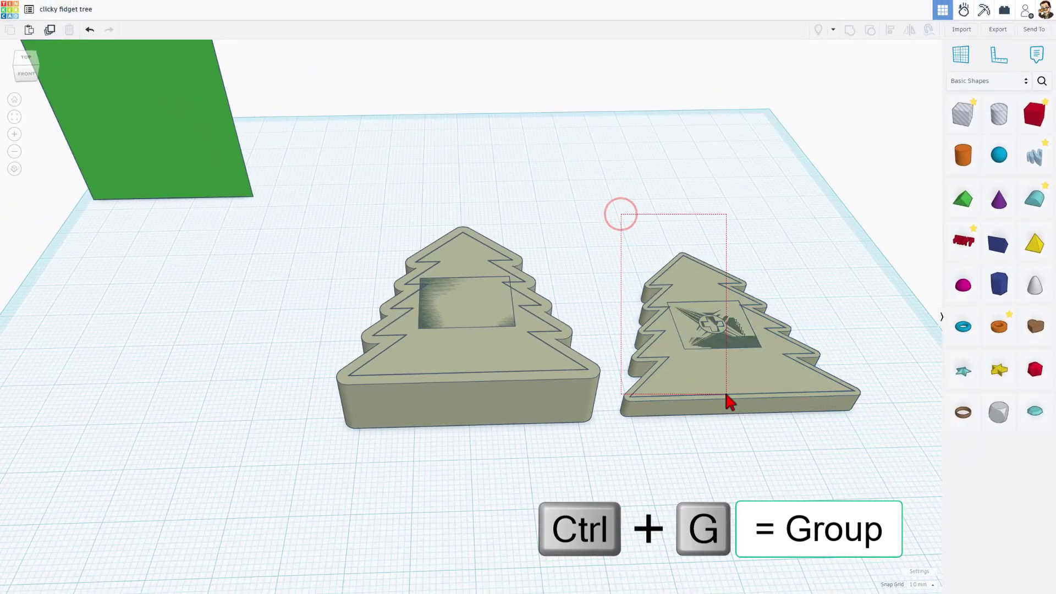
{"action": "left_click_drag", "start_coordinate": [726, 394], "coordinate": [726, 393]}
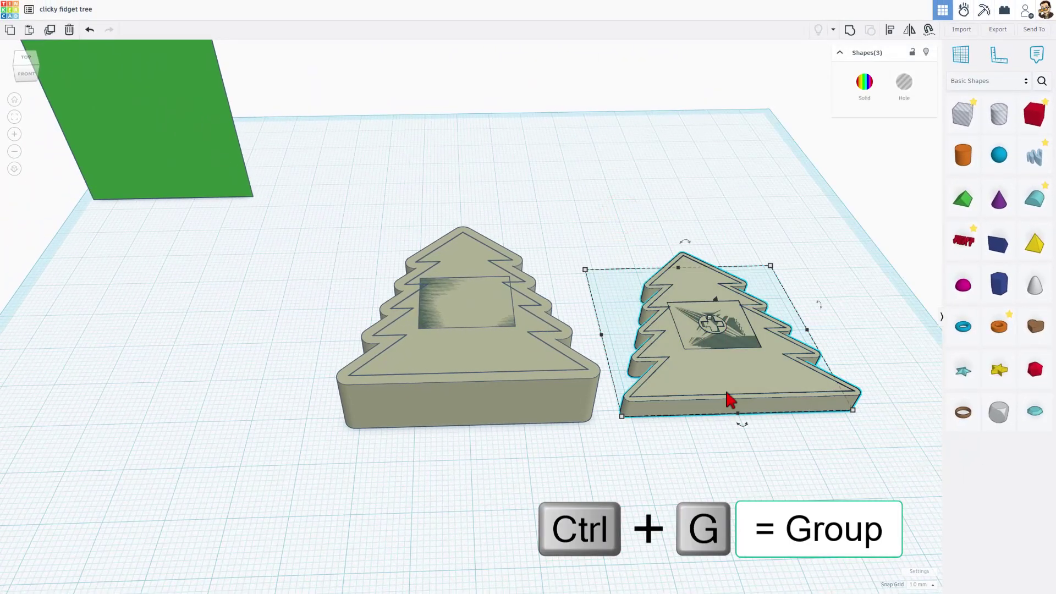
{"action": "key", "text": "ctrl+g"}
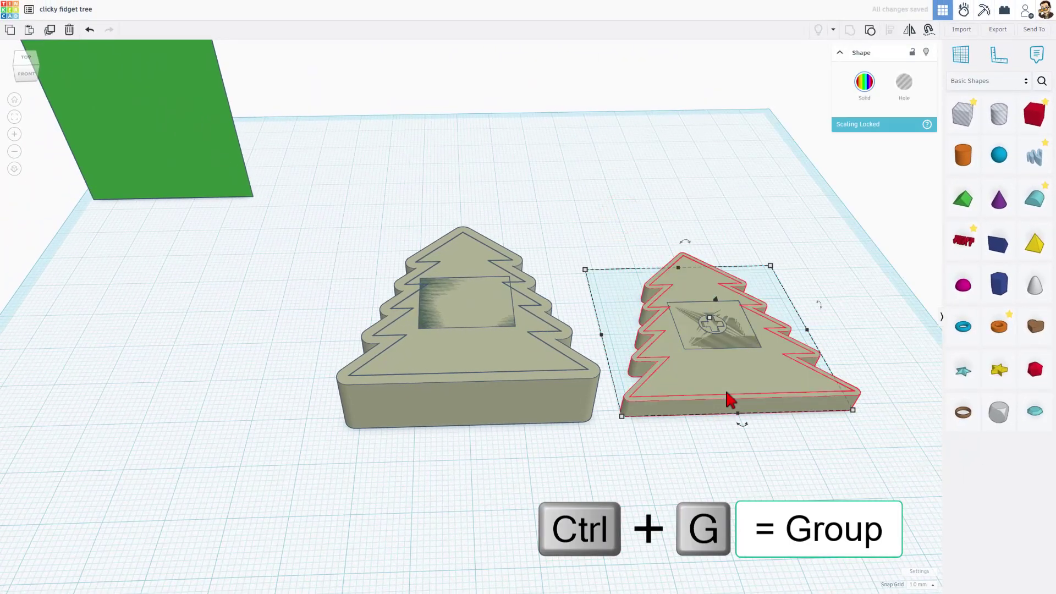
{"action": "right_click_drag", "start_coordinate": [727, 305], "coordinate": [679, 431]}
{"action": "left_click", "coordinate": [523, 484]}
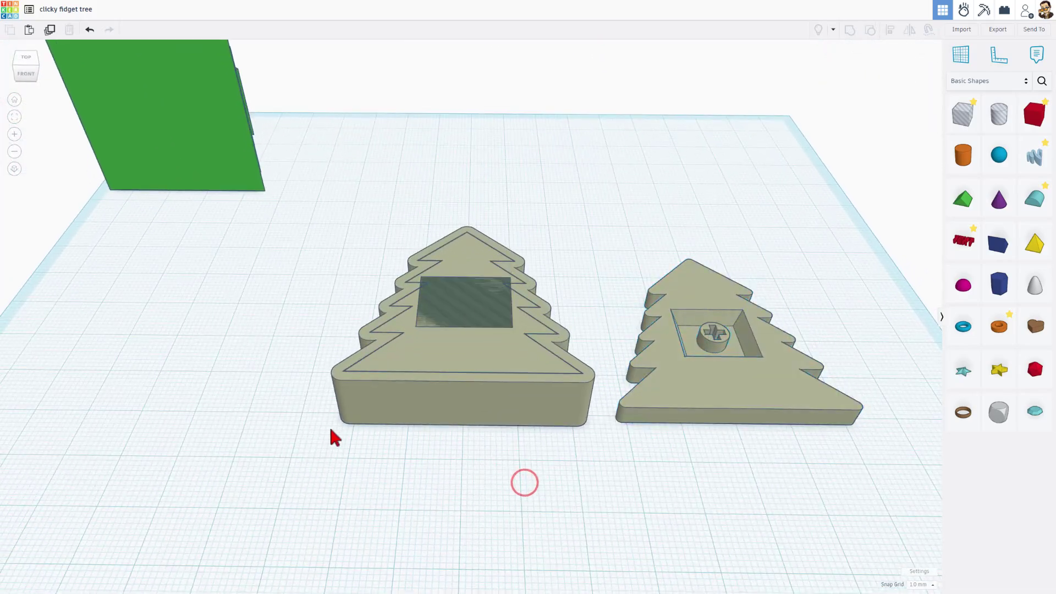
Step: Export the left tree and its socket hole as 'clicky fidget tree 2.svg' to Downloads
{"action": "right_click_drag", "start_coordinate": [375, 243], "coordinate": [409, 223]}
{"action": "left_click_drag", "start_coordinate": [291, 326], "coordinate": [356, 365]}
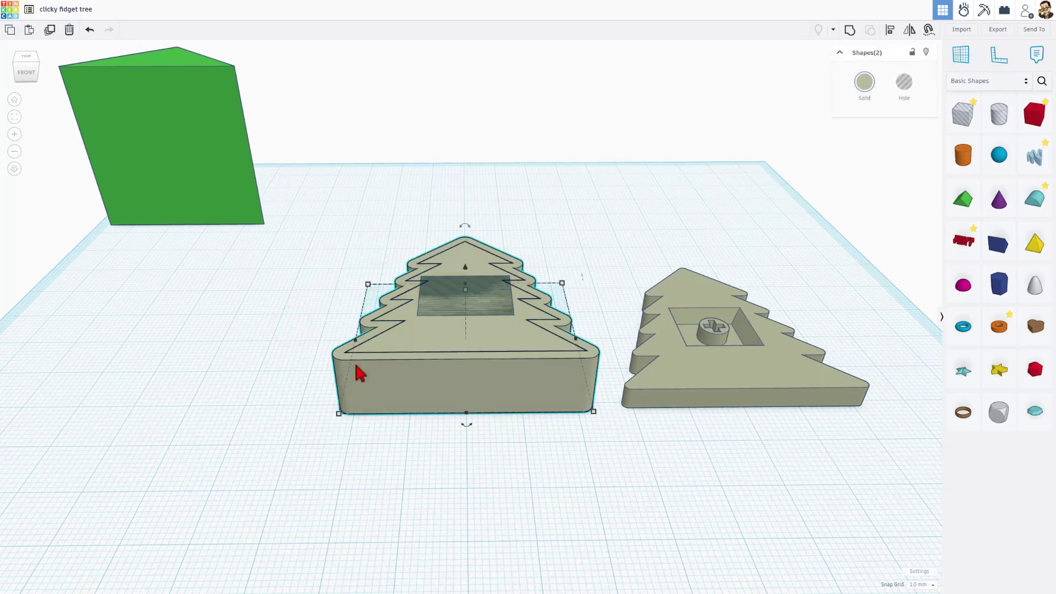
{"action": "left_click", "coordinate": [997, 31]}
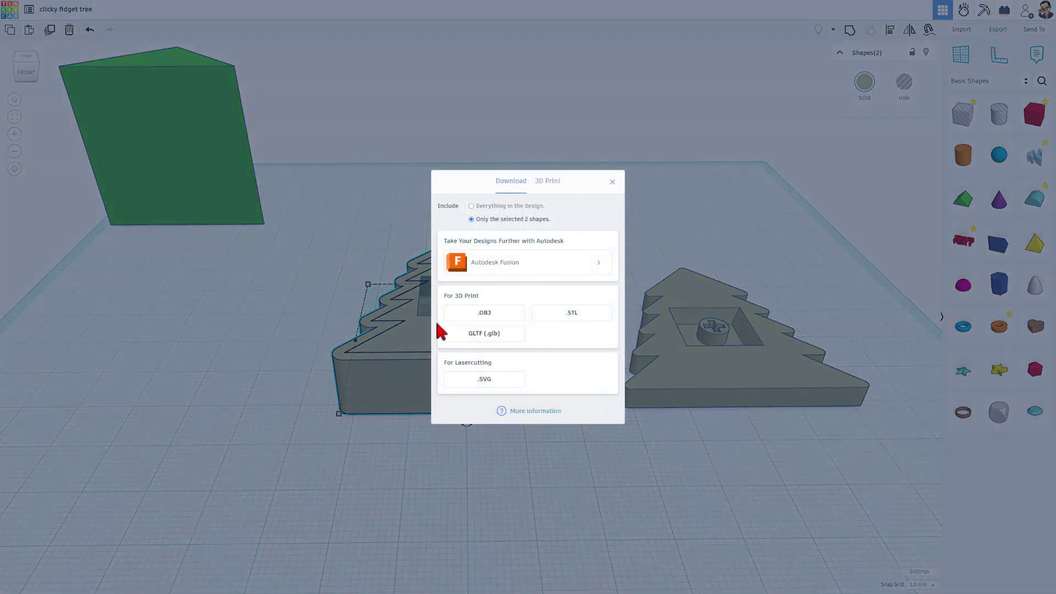
{"action": "left_click", "coordinate": [472, 379]}
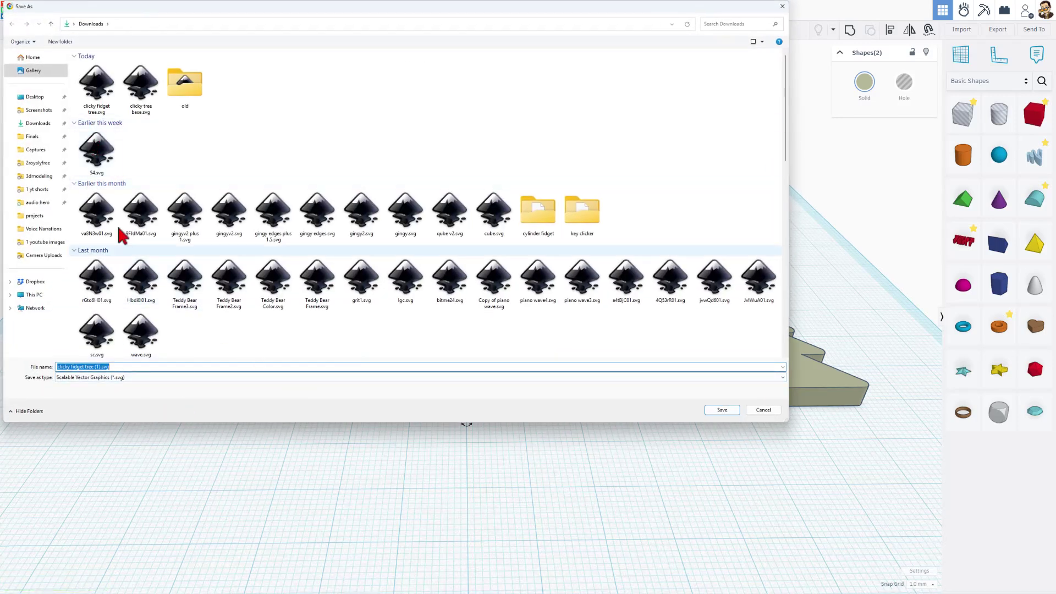
{"action": "left_click", "coordinate": [97, 91]}
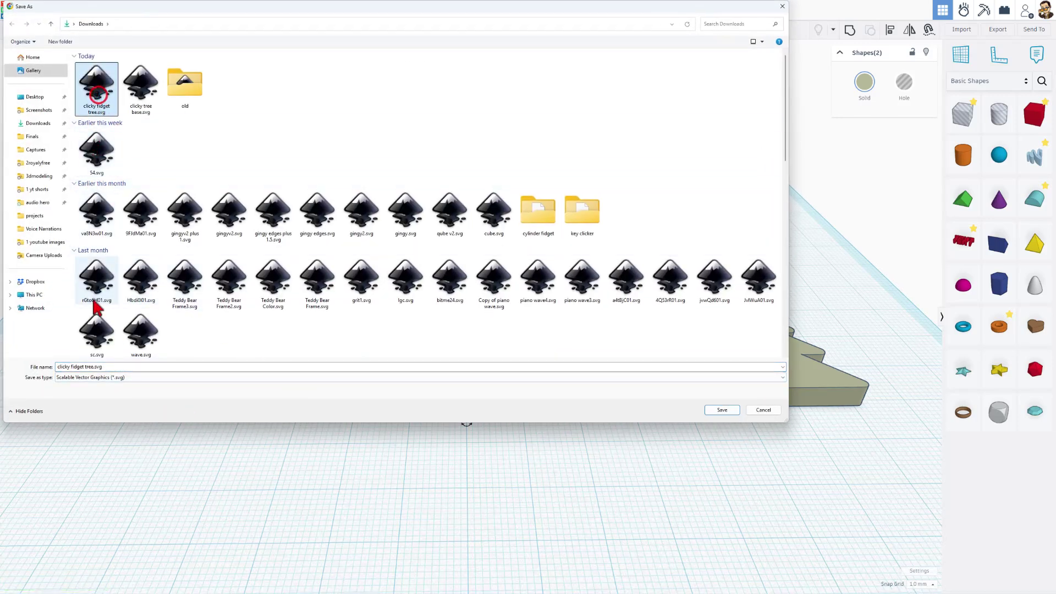
{"action": "left_click", "coordinate": [93, 366]}
{"action": "left_click", "coordinate": [95, 366]}
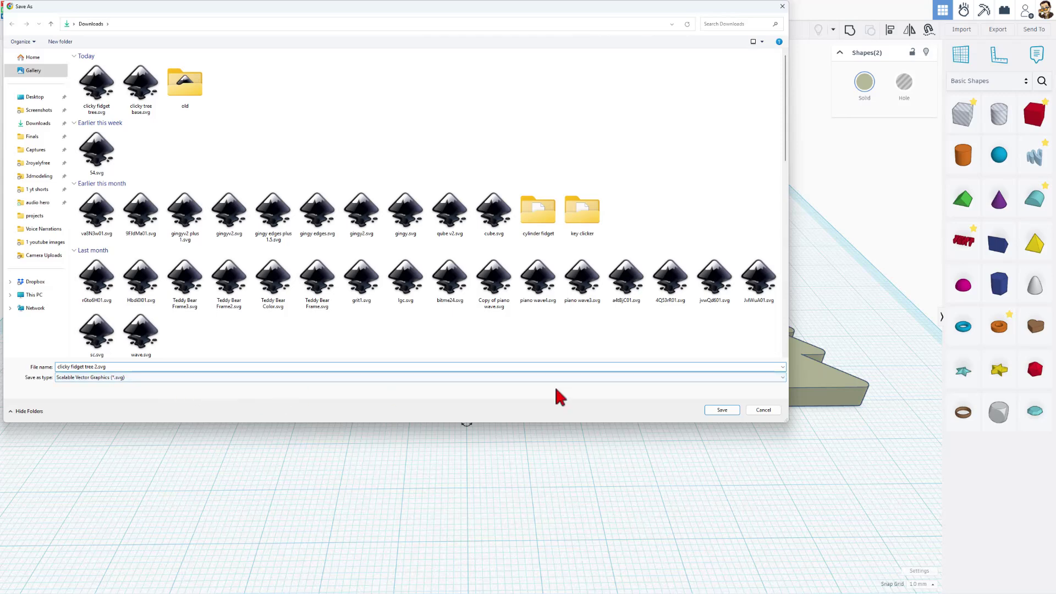
{"action": "left_click", "coordinate": [717, 410]}
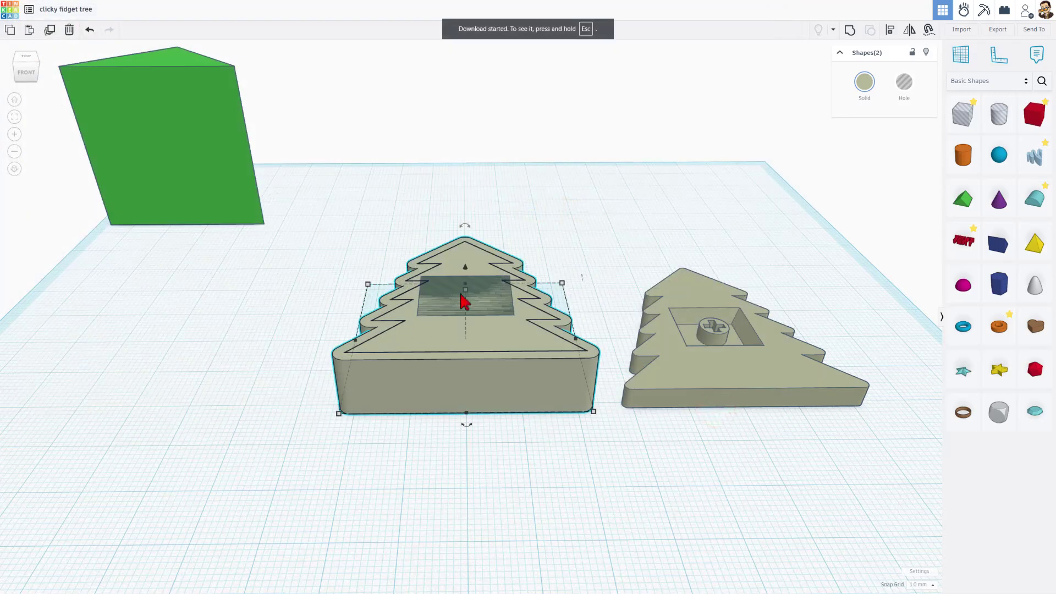
Step: Import clicky fidget tree 2.svg from Downloads as a pink solid shape and select it
{"action": "left_click", "coordinate": [628, 200]}
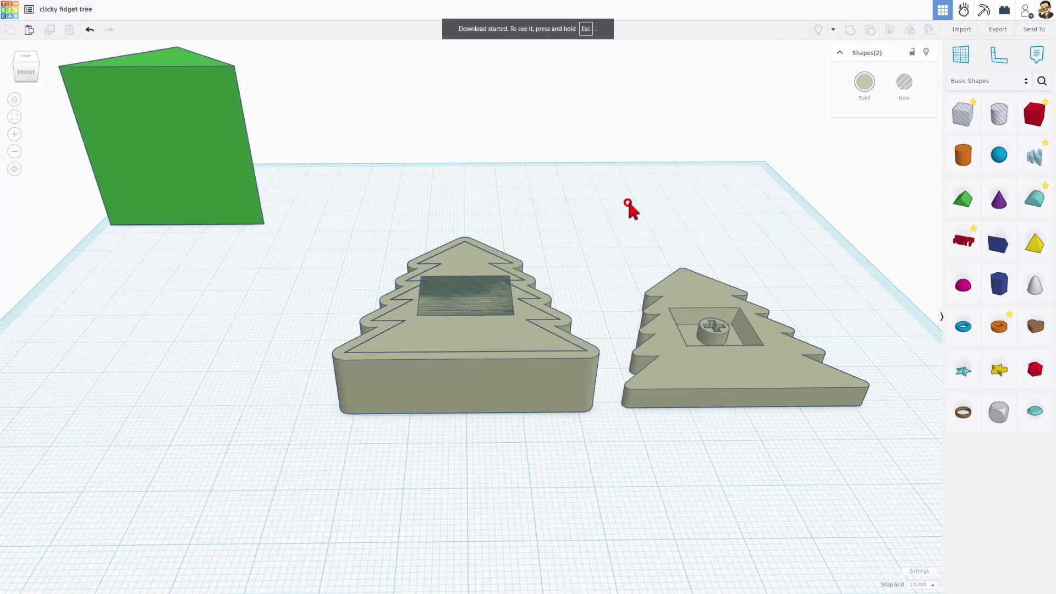
{"action": "left_click", "coordinate": [961, 29]}
{"action": "left_click", "coordinate": [528, 297]}
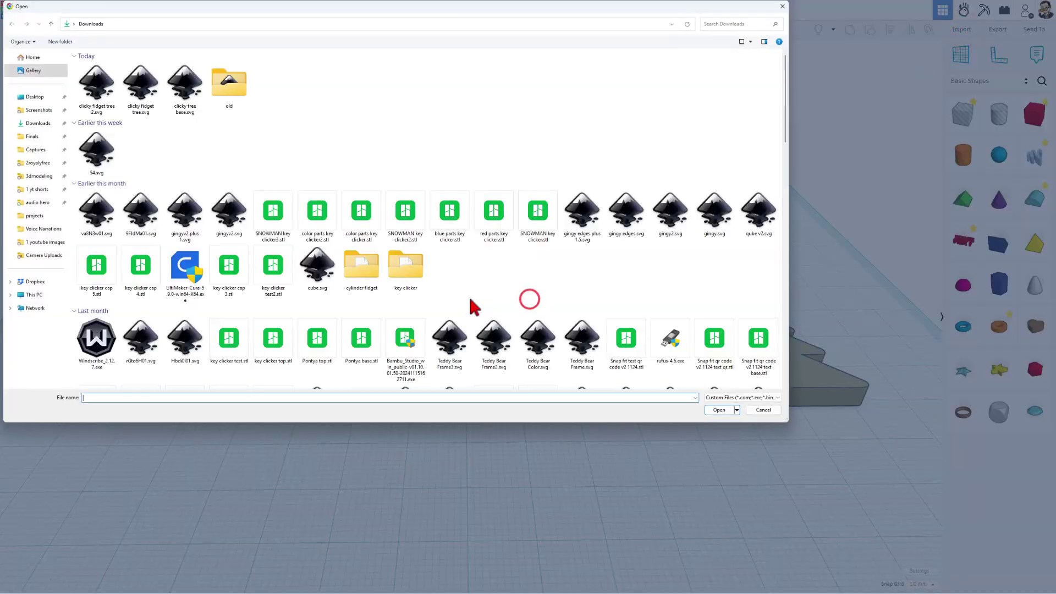
{"action": "double_click", "coordinate": [90, 85]}
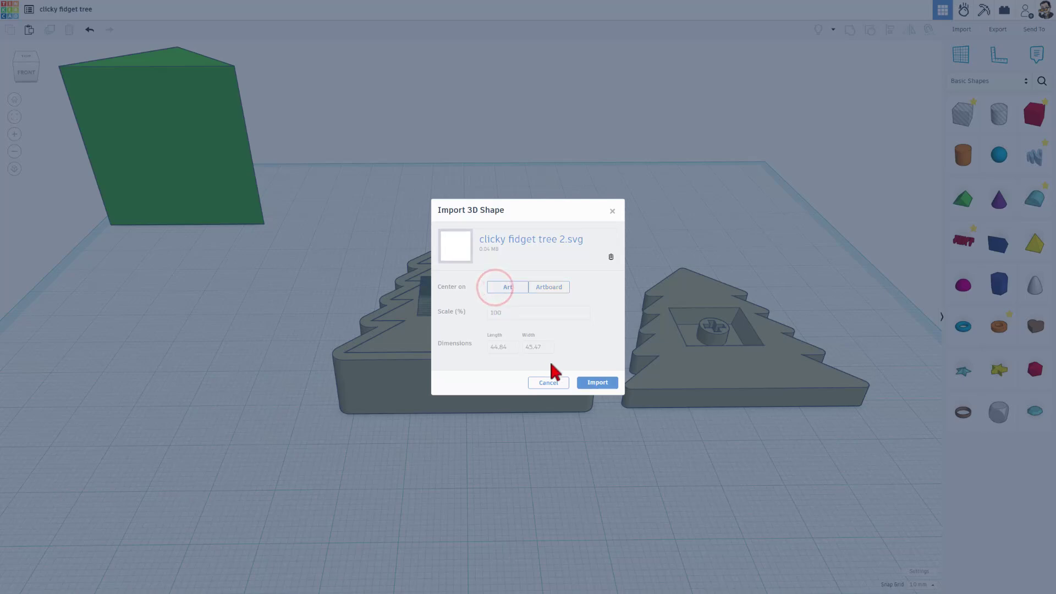
{"action": "left_click", "coordinate": [596, 382]}
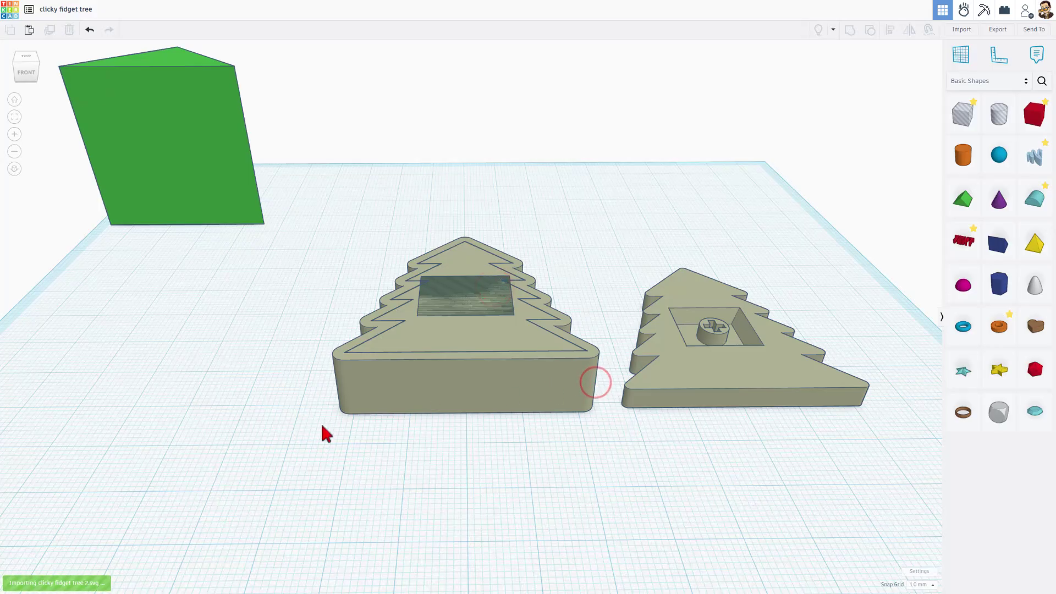
{"action": "left_click", "coordinate": [406, 410]}
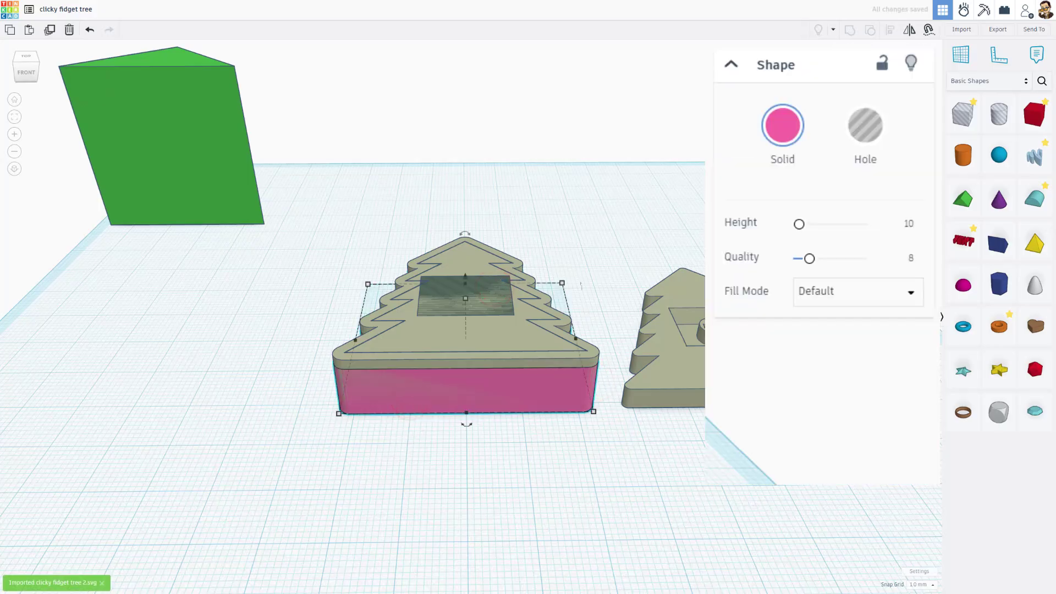
Step: Make the import an Outer Line outline with line width 1, round corners, quality 21, 16 high
{"action": "left_click", "coordinate": [810, 290]}
{"action": "left_click", "coordinate": [823, 353]}
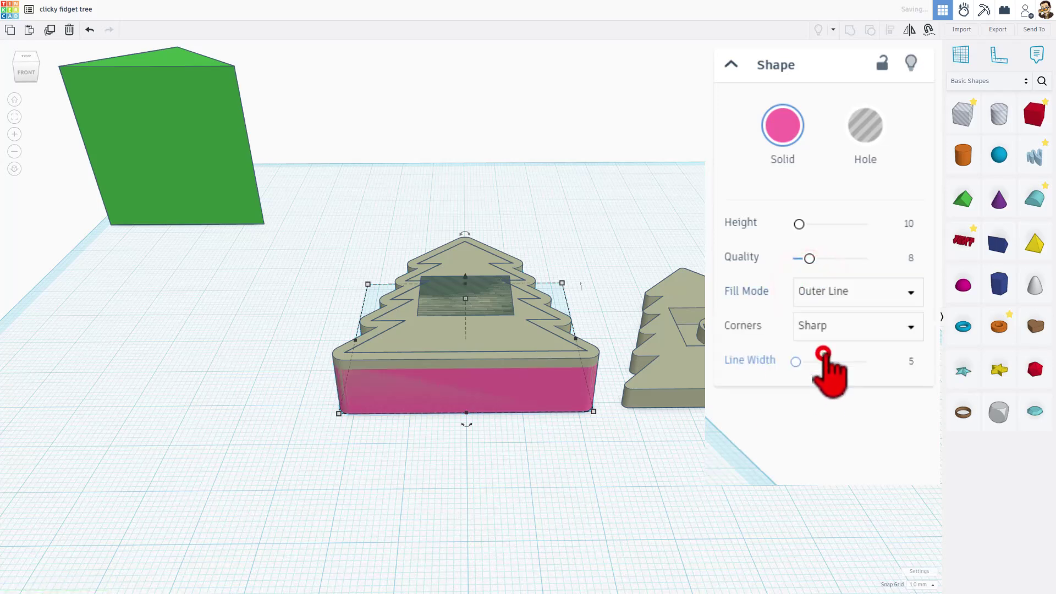
{"action": "left_click", "coordinate": [914, 363]}
{"action": "left_click", "coordinate": [905, 362]}
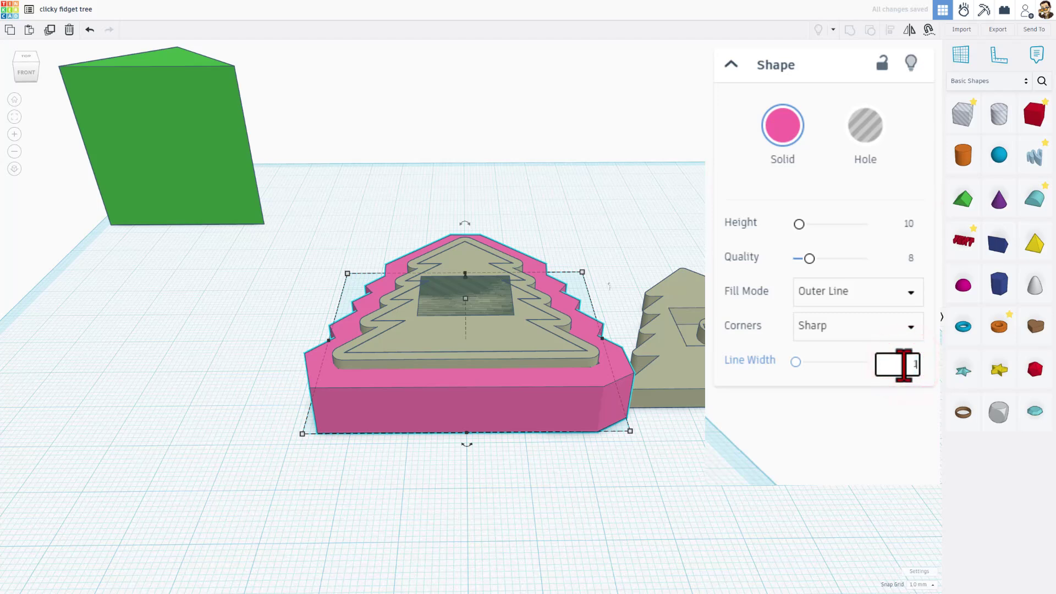
{"action": "key", "text": "Return"}
{"action": "left_click", "coordinate": [829, 326]}
{"action": "left_click", "coordinate": [816, 359]}
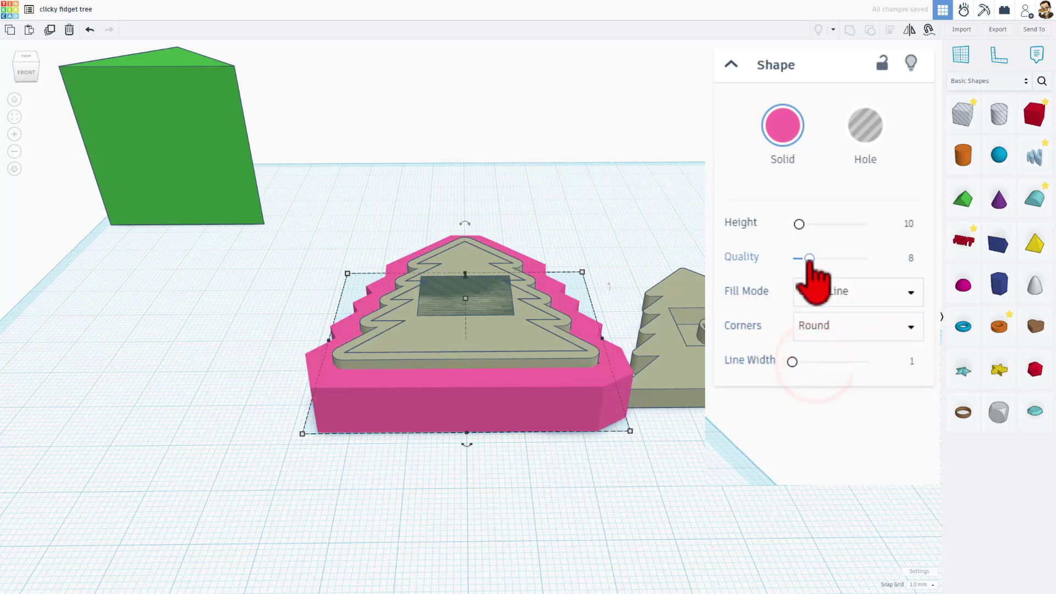
{"action": "left_click_drag", "start_coordinate": [809, 257], "coordinate": [891, 281]}
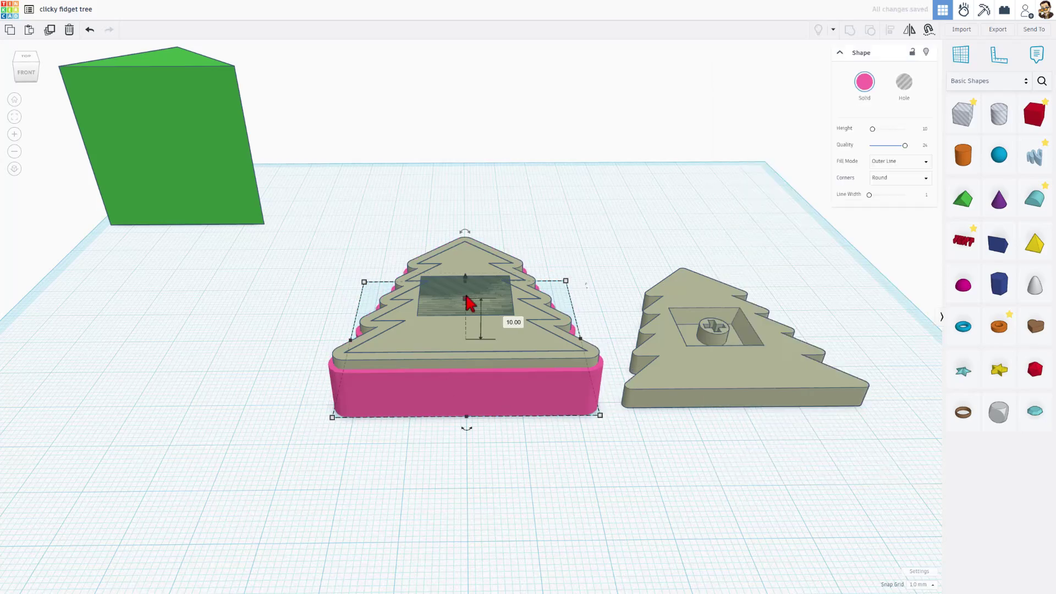
{"action": "left_click_drag", "start_coordinate": [467, 299], "coordinate": [466, 273]}
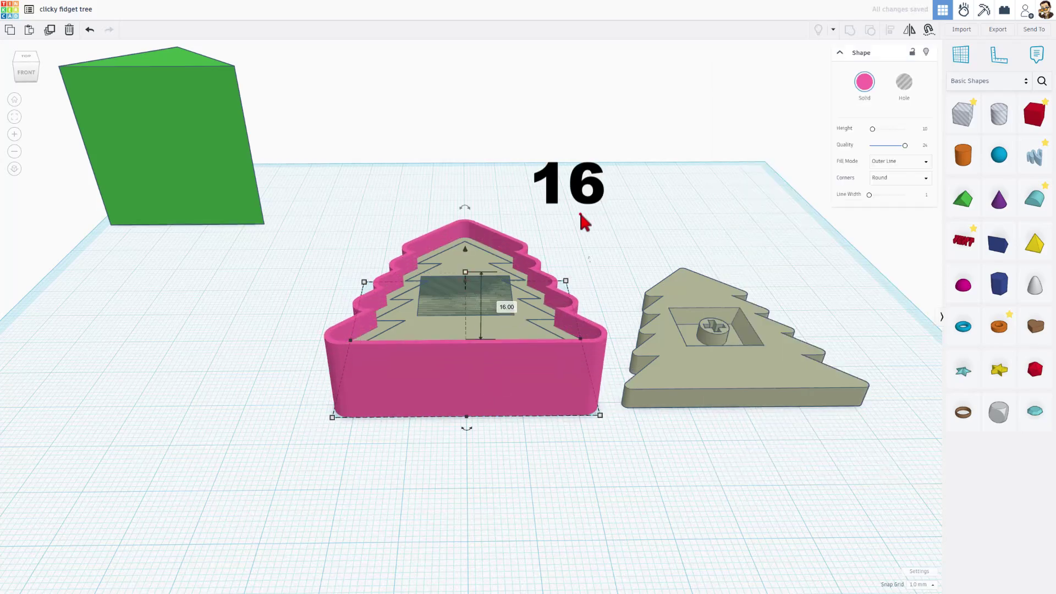
{"action": "right_click_drag", "start_coordinate": [580, 216], "coordinate": [636, 196]}
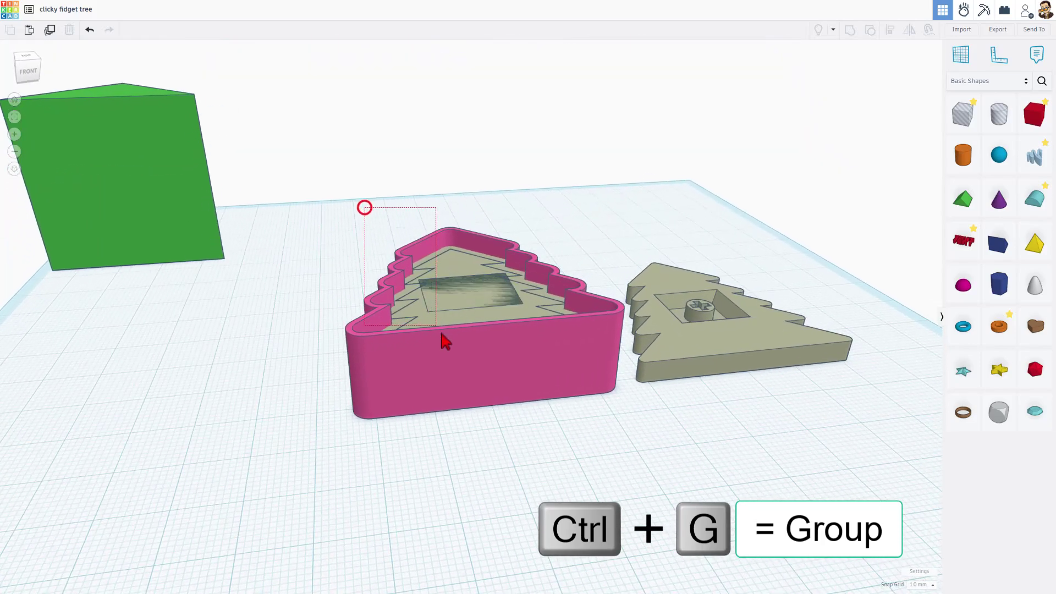
Step: Group the pink outline wall with the left tan tree using Ctrl+G, then select the tan tree base
{"action": "left_click_drag", "start_coordinate": [444, 337], "coordinate": [457, 352]}
{"action": "key", "text": "ctrl+g"}
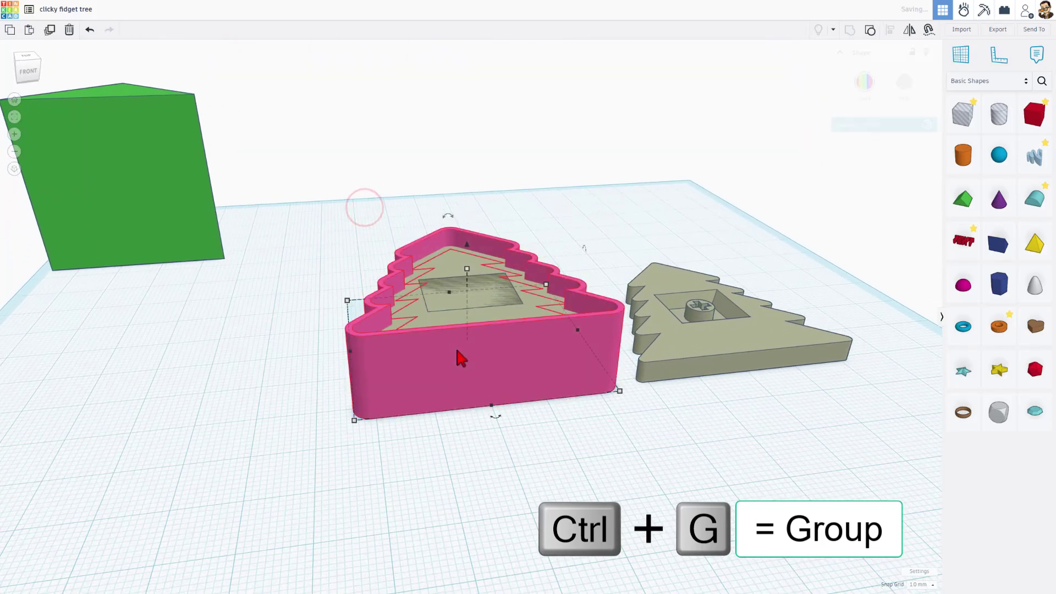
{"action": "mouse_move", "coordinate": [632, 224]}
{"action": "right_mouse_down"}
{"action": "mouse_move", "coordinate": [596, 249]}
{"action": "mouse_move", "coordinate": [633, 236]}
{"action": "mouse_move", "coordinate": [568, 238]}
{"action": "mouse_move", "coordinate": [630, 242]}
{"action": "right_mouse_up"}
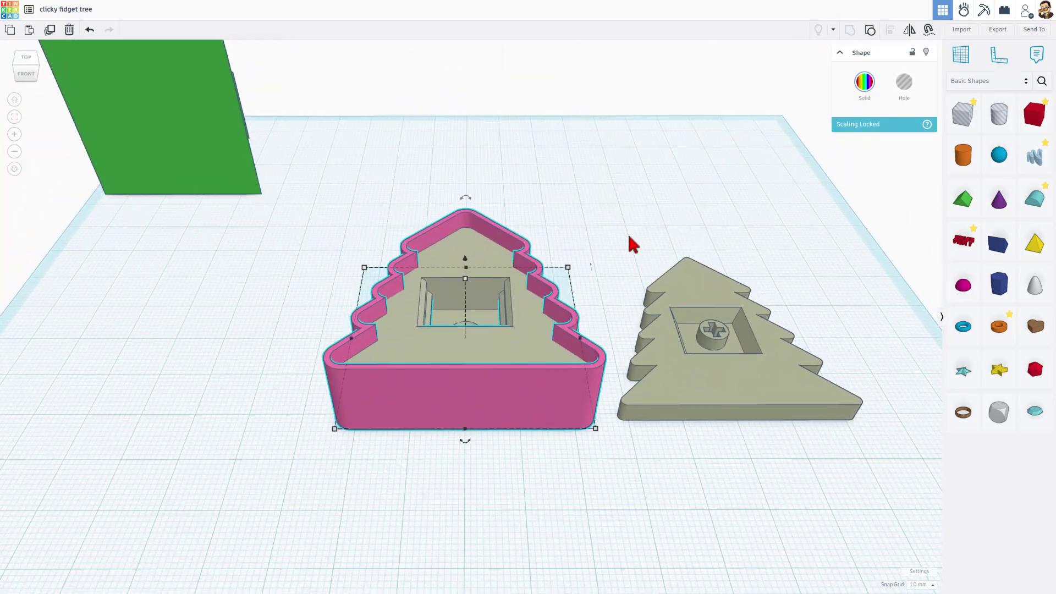
{"action": "left_click", "coordinate": [684, 424]}
{"action": "right_click_drag", "start_coordinate": [684, 424], "coordinate": [678, 381]}
{"action": "left_click", "coordinate": [678, 379]}
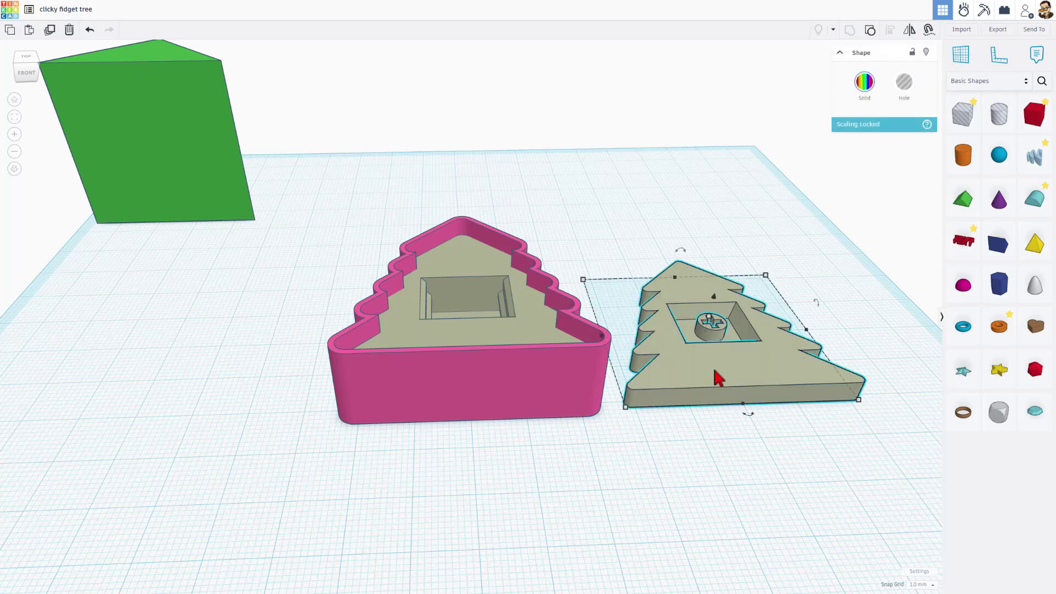
Step: Duplicate the tan tree and drop the copy onto the top of the original
{"action": "key", "text": "ctrl+d"}
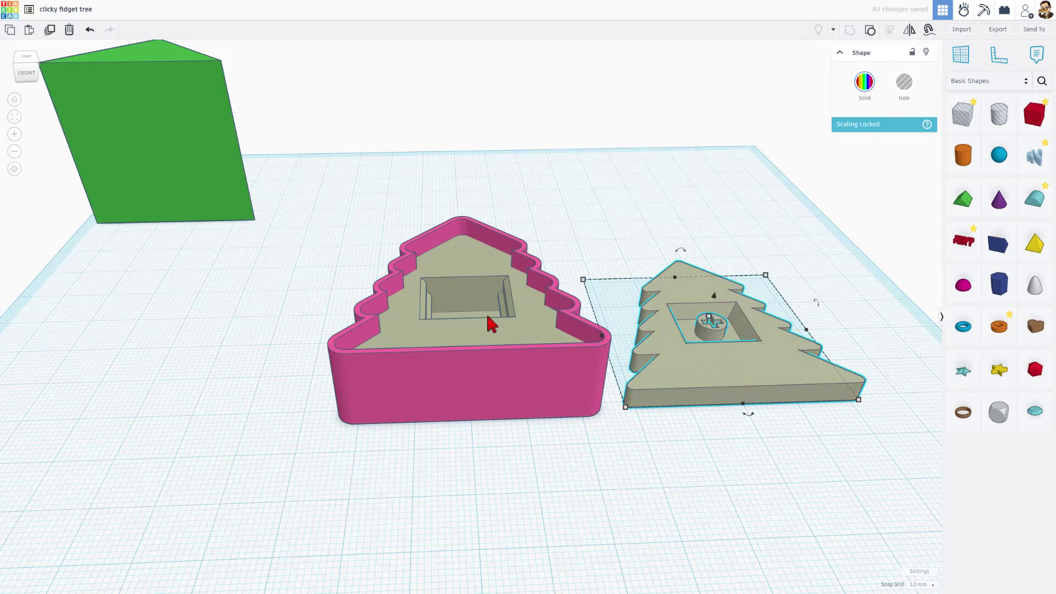
{"action": "key", "text": "w"}
{"action": "left_click", "coordinate": [456, 265]}
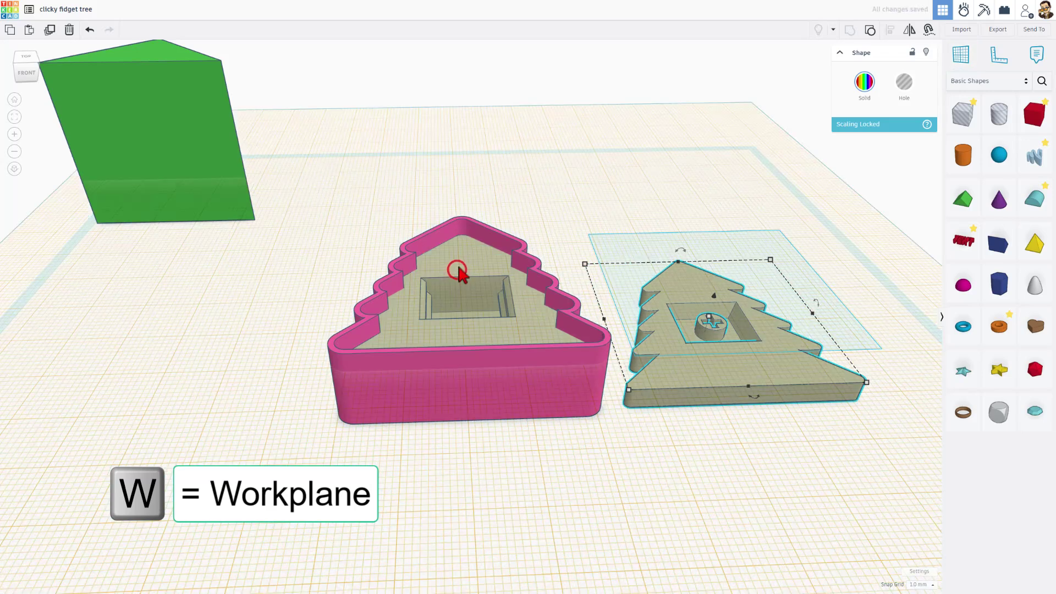
{"action": "key", "text": "d"}
{"action": "left_click", "coordinate": [678, 365]}
{"action": "key", "text": "d"}
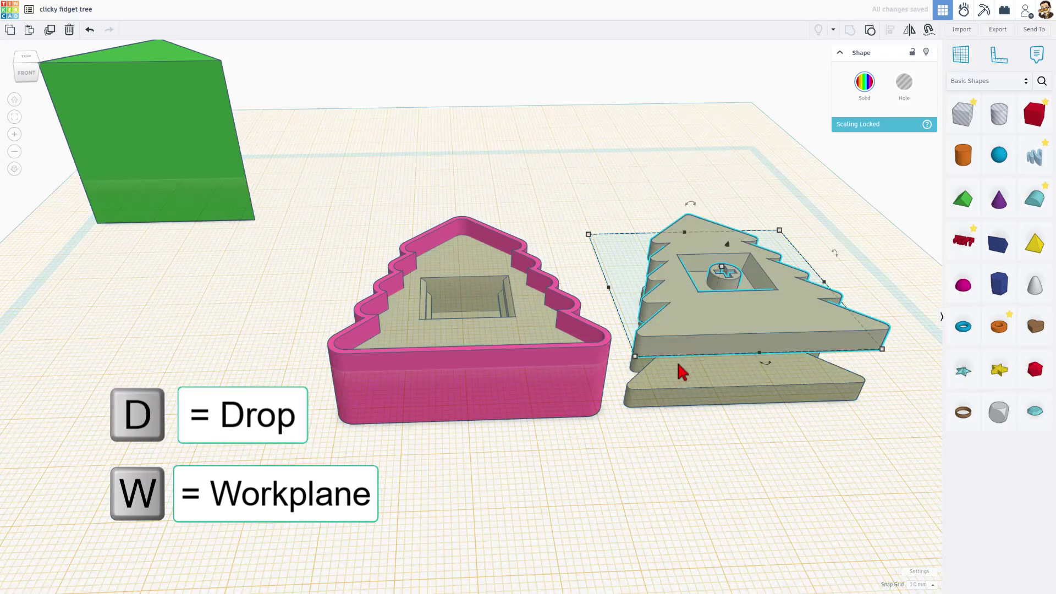
Step: Recolour the tree copy bright green and select it
{"action": "left_click", "coordinate": [864, 82]}
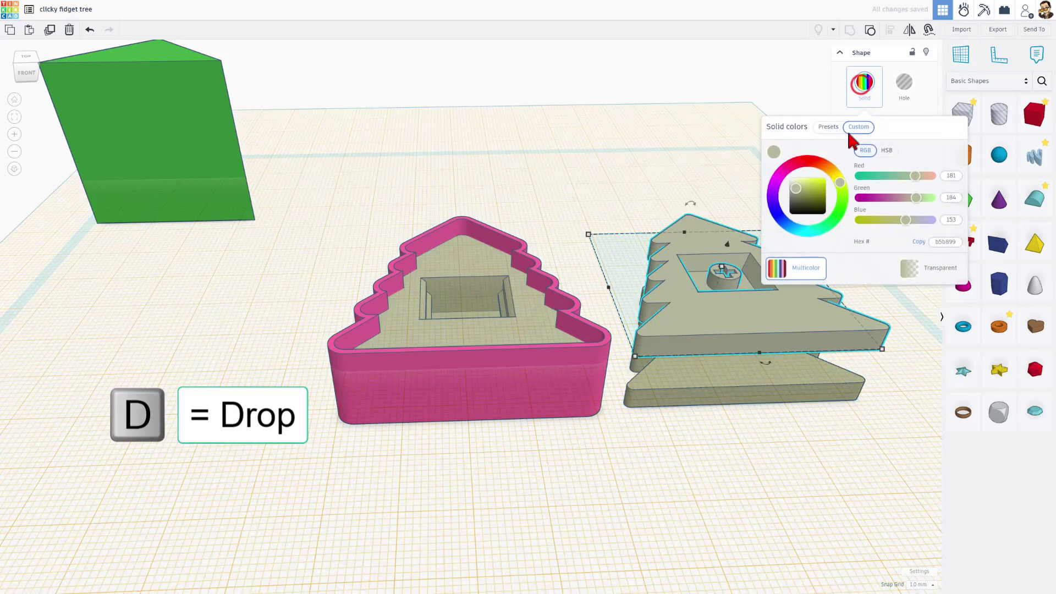
{"action": "left_click_drag", "start_coordinate": [840, 181], "coordinate": [841, 214]}
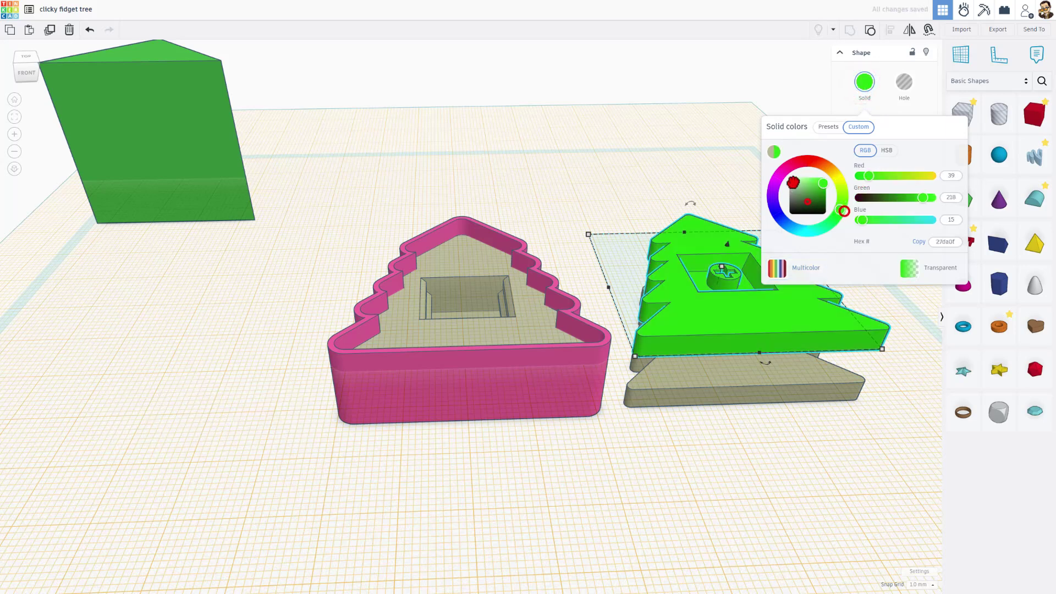
{"action": "left_click", "coordinate": [723, 179]}
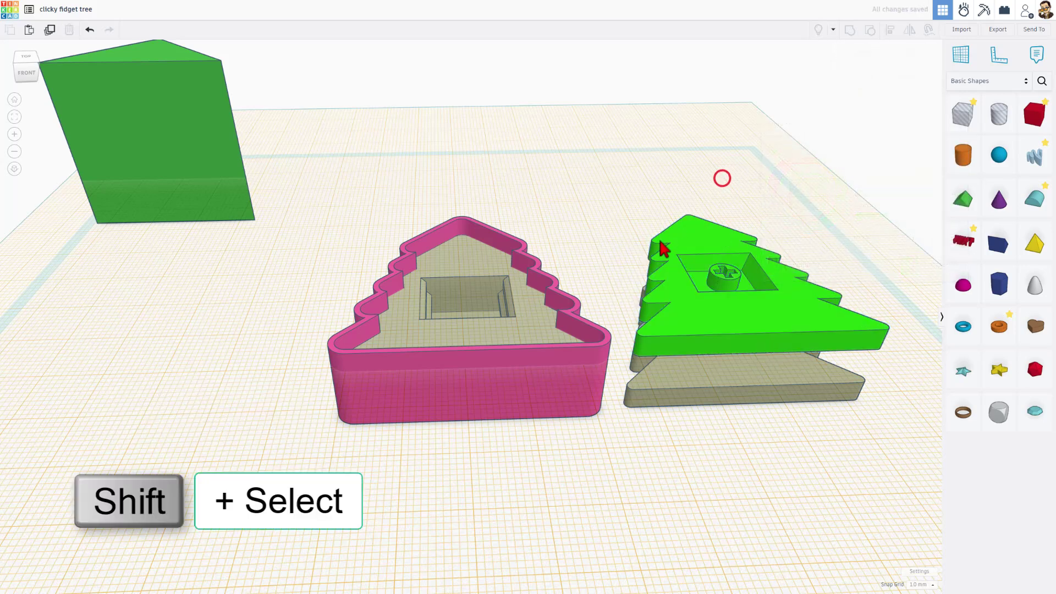
{"action": "left_click", "coordinate": [701, 215]}
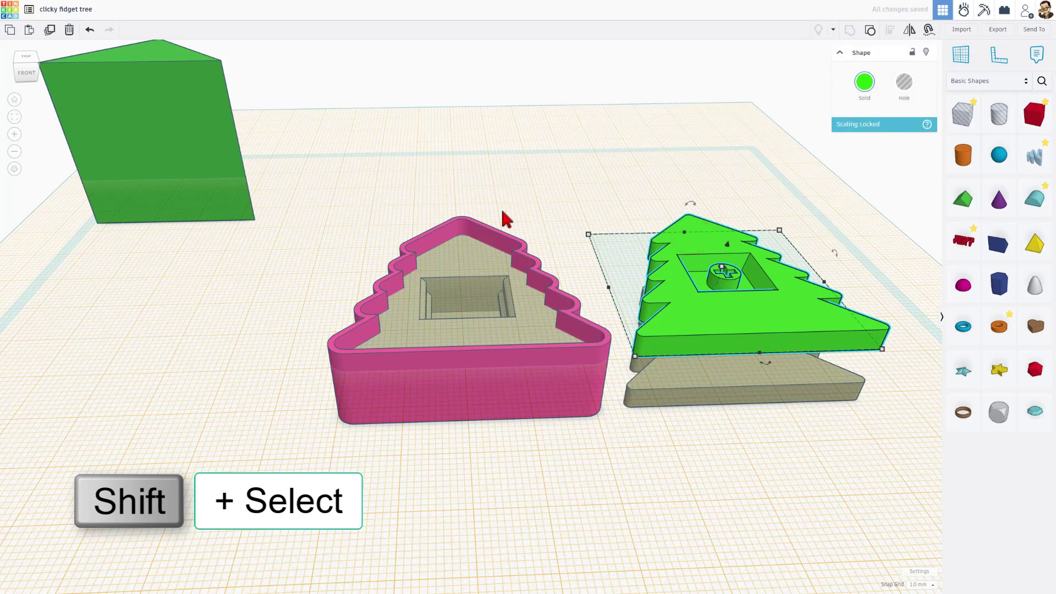
Step: Centre the green tree inside the pink tree with Align and rotate it 180°
{"action": "left_click", "coordinate": [459, 231], "text": "shift"}
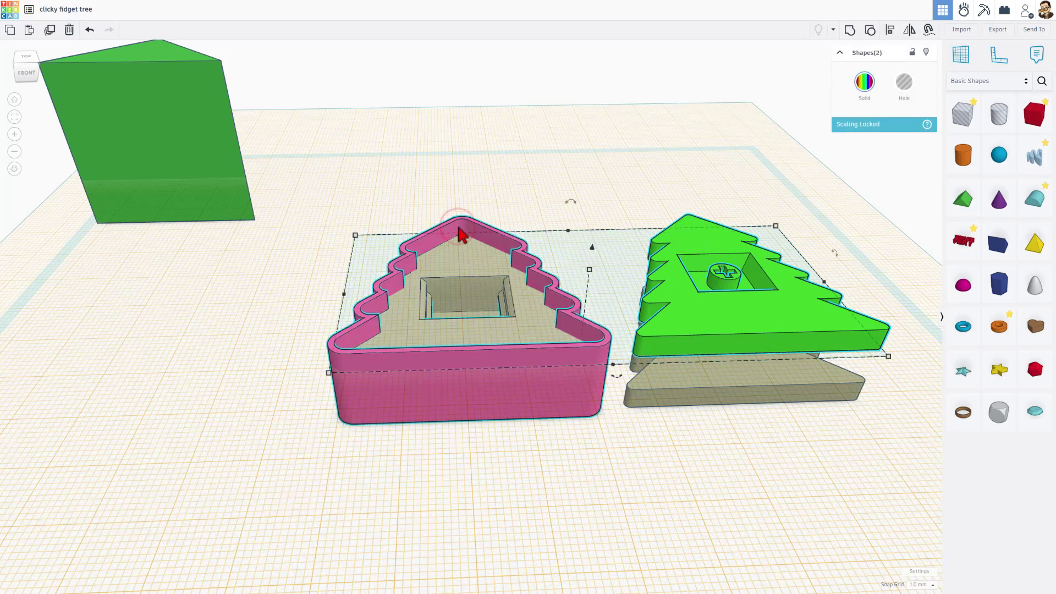
{"action": "key", "text": "l"}
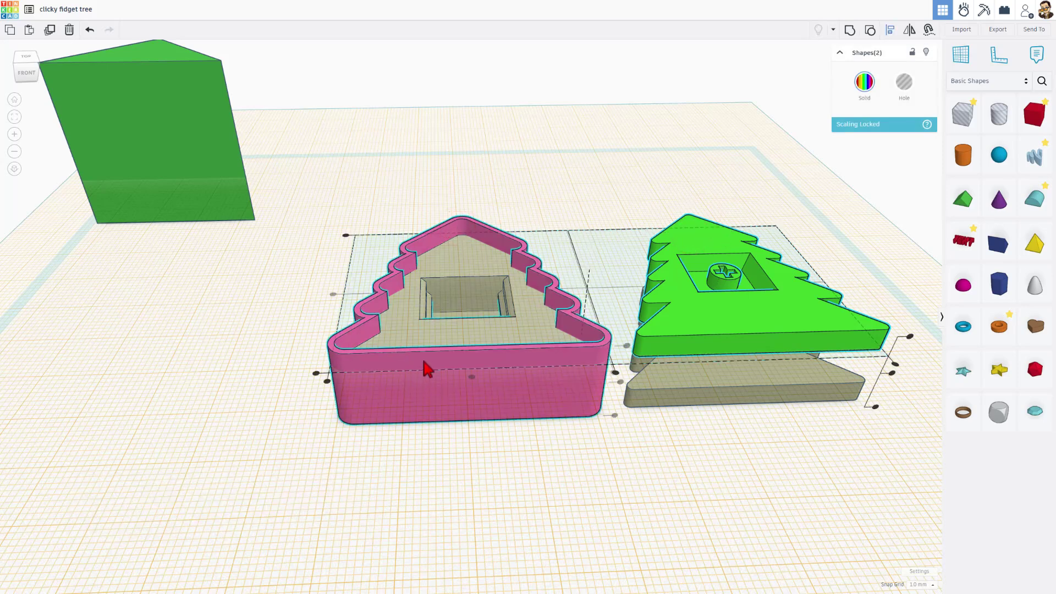
{"action": "left_click", "coordinate": [470, 377]}
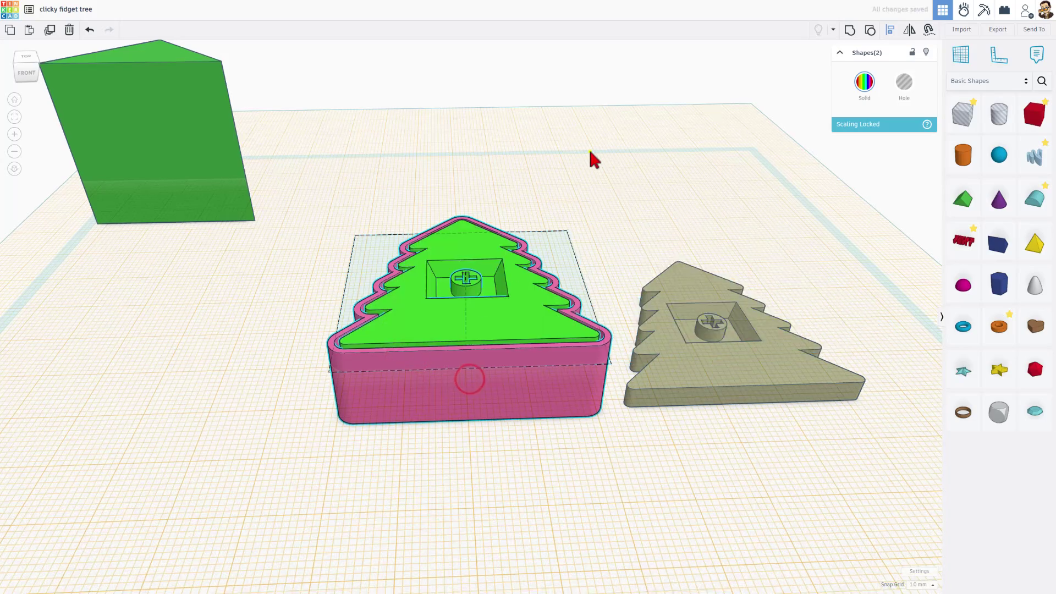
{"action": "right_click_drag", "start_coordinate": [591, 159], "coordinate": [632, 122]}
{"action": "left_click", "coordinate": [463, 240]}
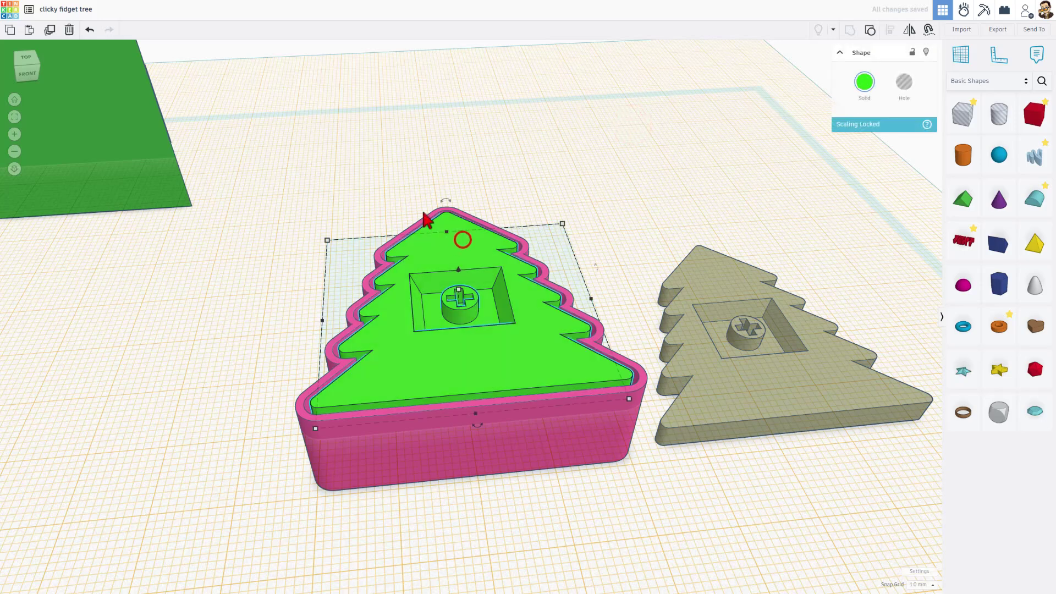
{"action": "left_click_drag", "start_coordinate": [445, 201], "coordinate": [448, 256]}
Step: Delete the green tree copy, leaving the pink walled tray with its tan floor
{"action": "key", "text": "Delete"}
{"action": "mouse_move", "coordinate": [537, 173]}
{"action": "right_mouse_down"}
{"action": "mouse_move", "coordinate": [587, 177]}
{"action": "mouse_move", "coordinate": [550, 187]}
{"action": "right_mouse_up"}
{"action": "left_click", "coordinate": [444, 318]}
{"action": "key", "text": "Delete"}
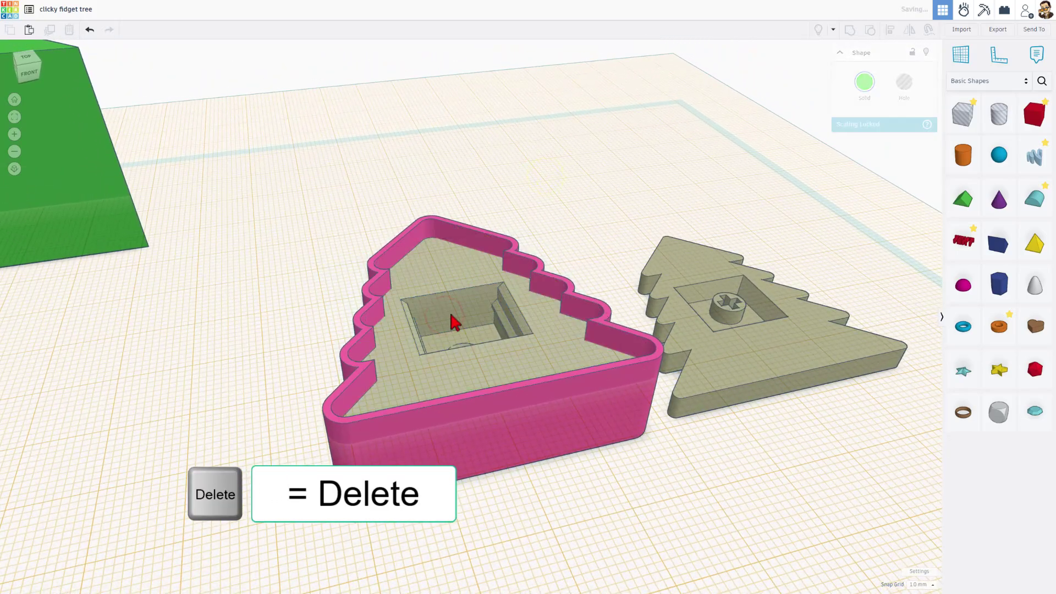
{"action": "right_click_drag", "start_coordinate": [572, 221], "coordinate": [543, 226]}
{"action": "scroll", "coordinate": [547, 226], "scroll_direction": "down", "scroll_amount": 3}
{"action": "key", "text": "w"}
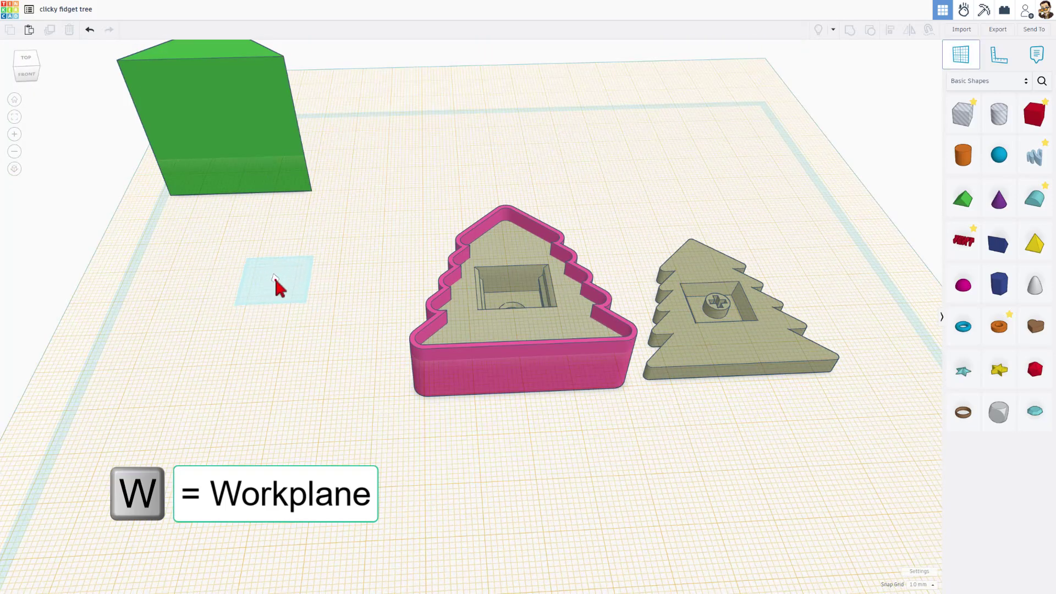
Step: Export the selected pink tree as an STL named 'clicky fidget tree bottom'
{"action": "left_click", "coordinate": [275, 281]}
{"action": "right_click_drag", "start_coordinate": [328, 263], "coordinate": [355, 238]}
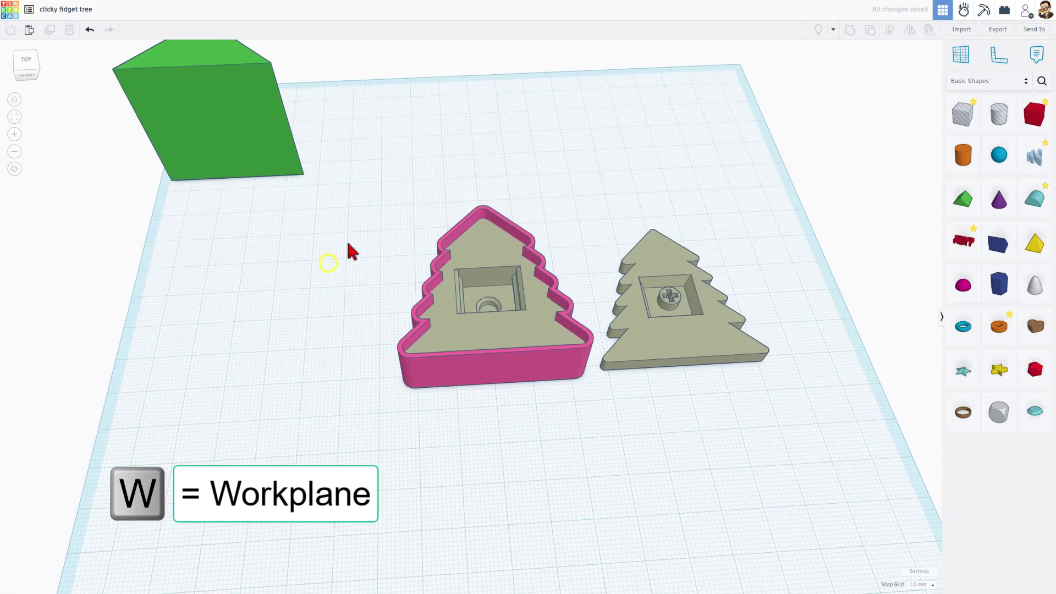
{"action": "left_click_drag", "start_coordinate": [422, 234], "coordinate": [478, 367]}
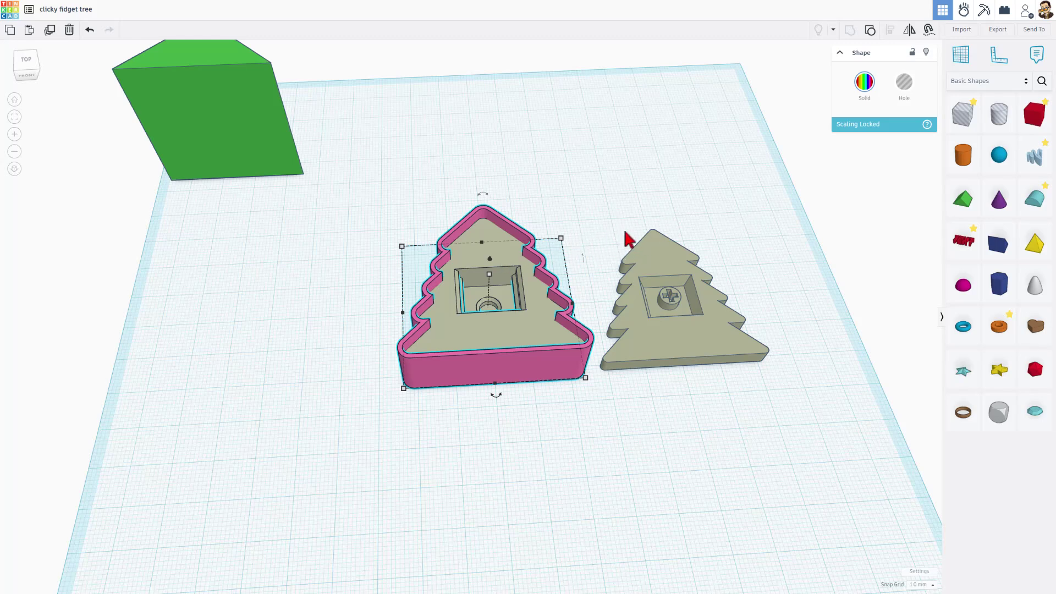
{"action": "right_click_drag", "start_coordinate": [629, 212], "coordinate": [792, 129]}
{"action": "left_click", "coordinate": [998, 29]}
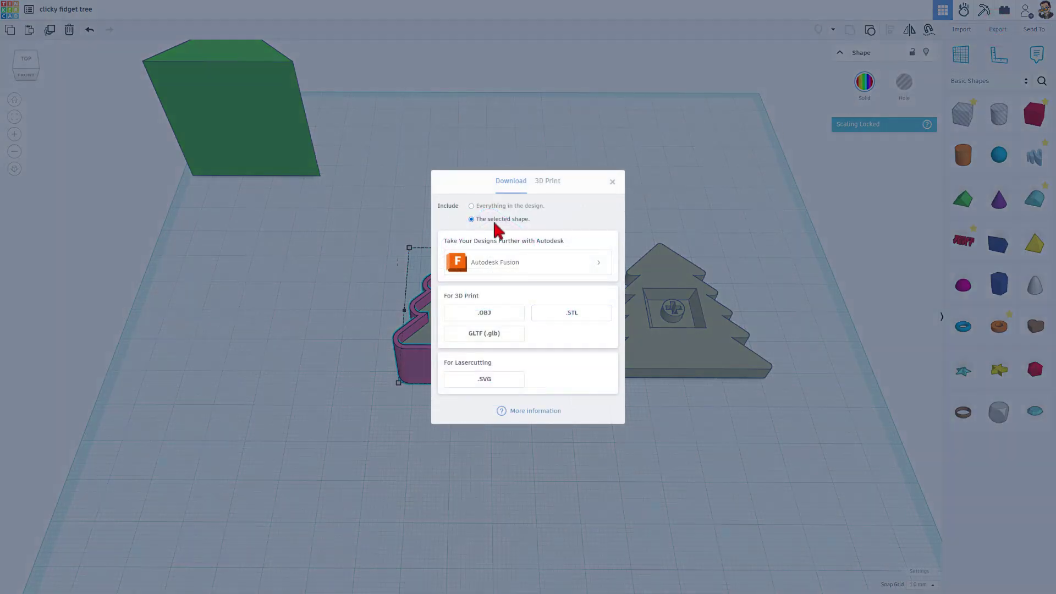
{"action": "left_click", "coordinate": [551, 314]}
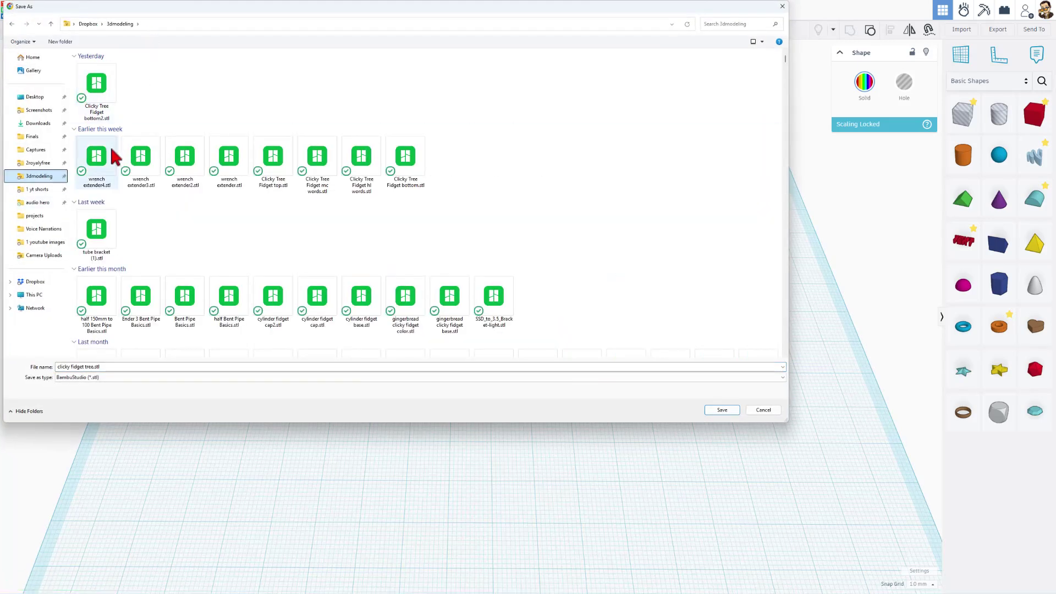
{"action": "left_click", "coordinate": [87, 369]}
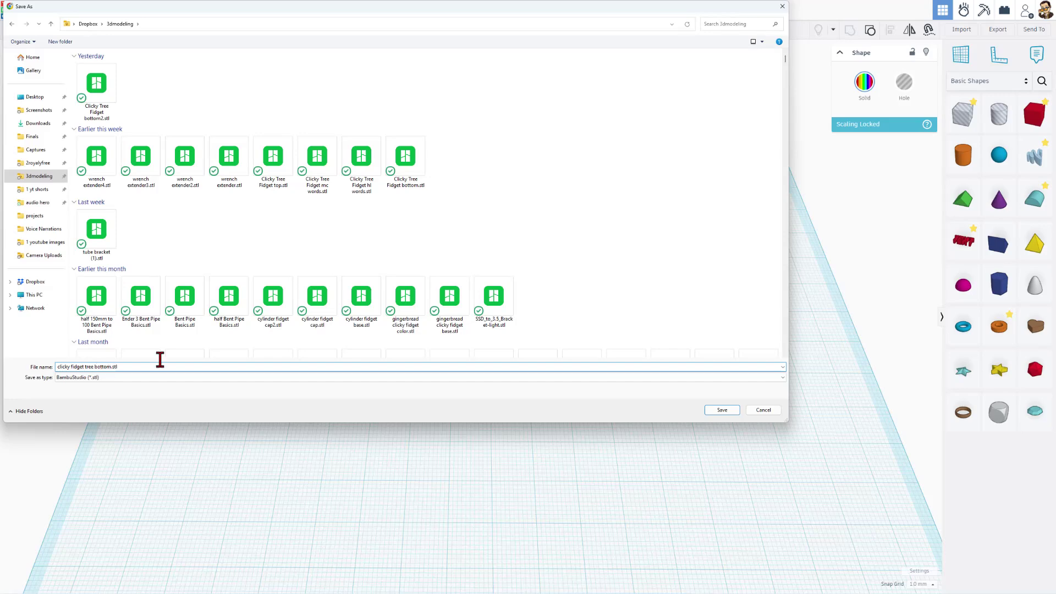
{"action": "key", "text": "Return"}
Step: Export the tree top part as an STL named 'clicky fidget tree top'
{"action": "left_click", "coordinate": [632, 327]}
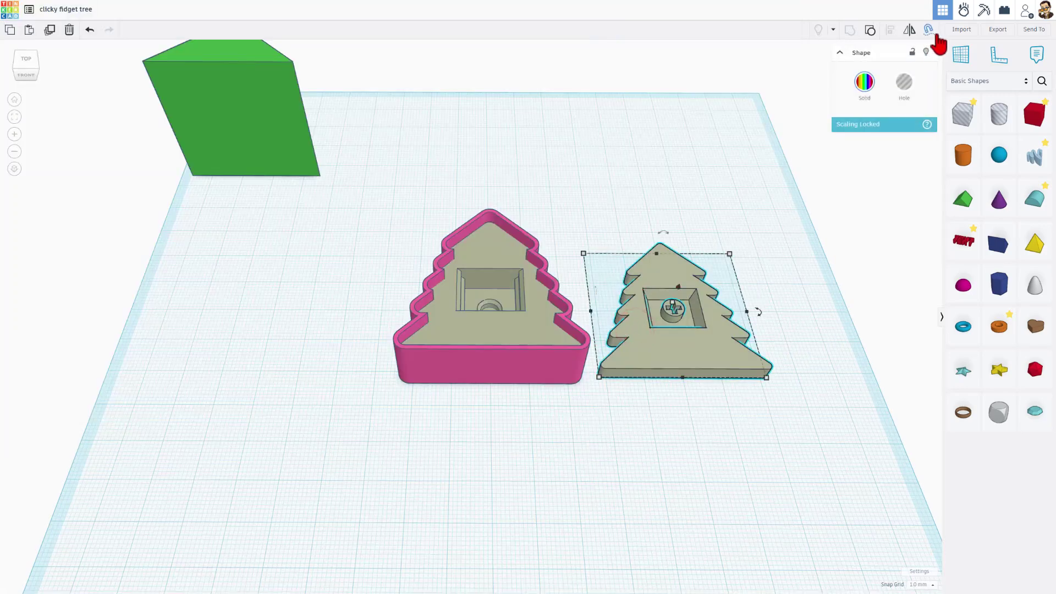
{"action": "left_click", "coordinate": [984, 30]}
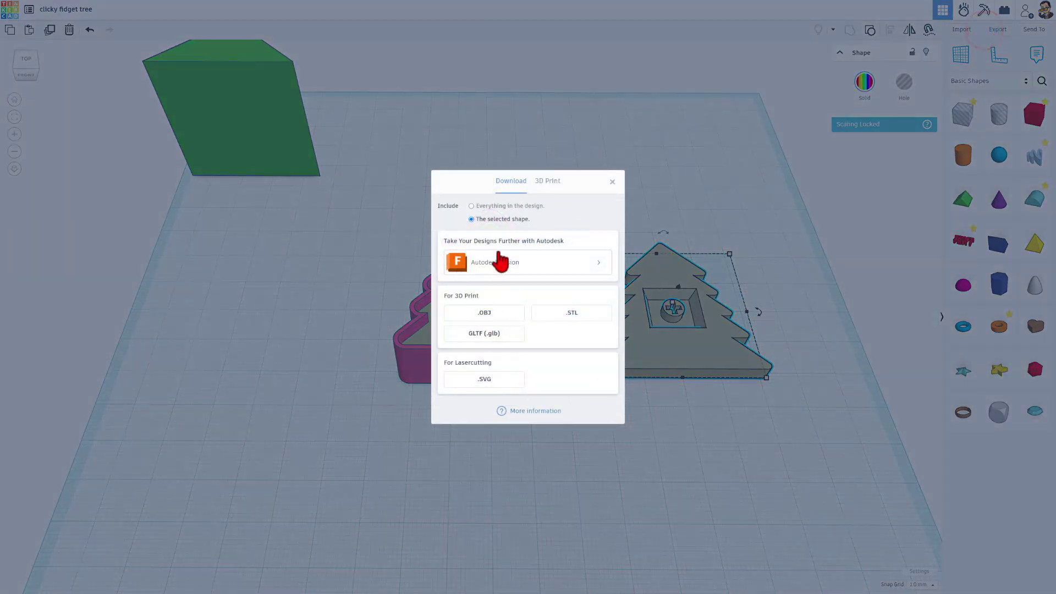
{"action": "left_click", "coordinate": [561, 316]}
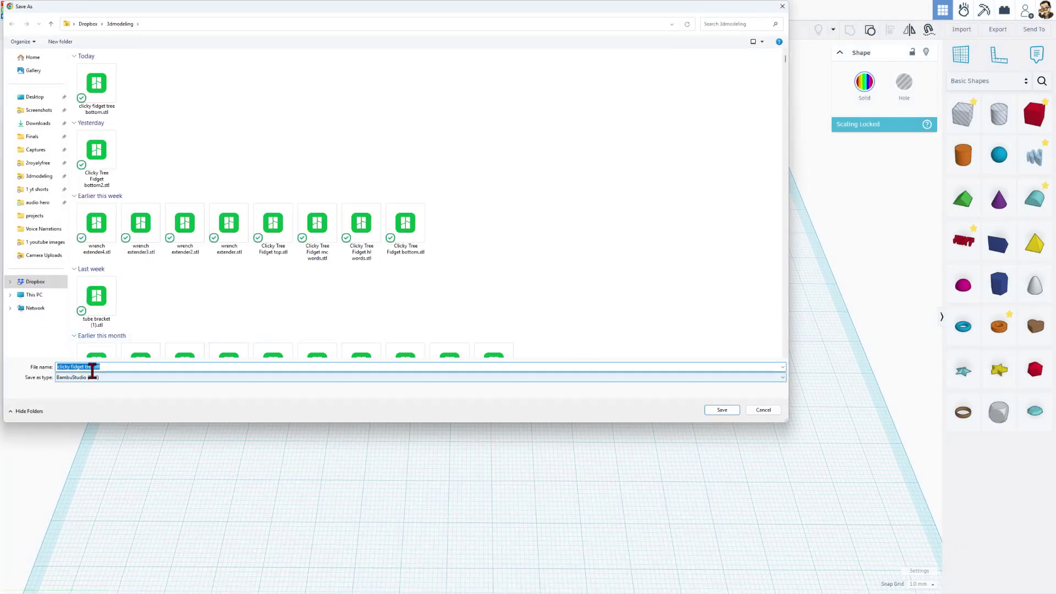
{"action": "left_click", "coordinate": [91, 378]}
{"action": "key", "text": "Return"}
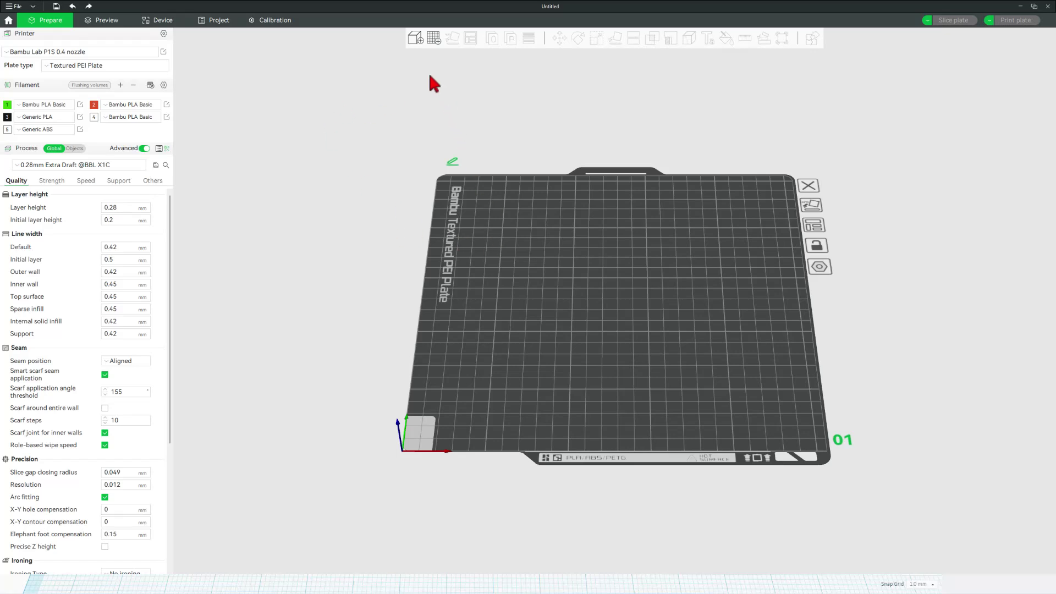
Step: Load the clicky fidget tree top and bottom STLs as one multi-part object
{"action": "left_click", "coordinate": [415, 39]}
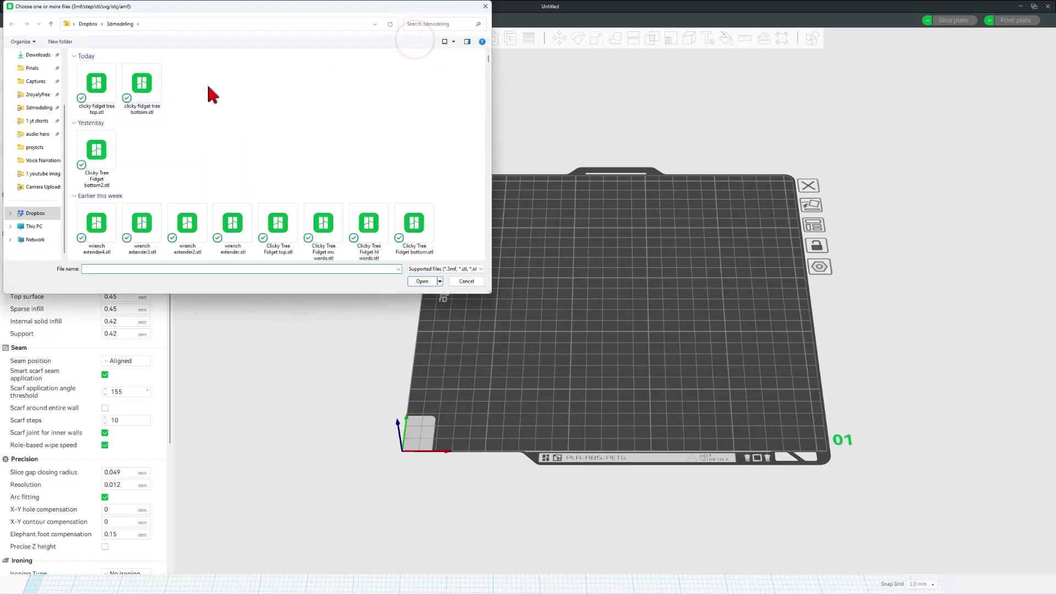
{"action": "left_click_drag", "start_coordinate": [212, 84], "coordinate": [97, 112]}
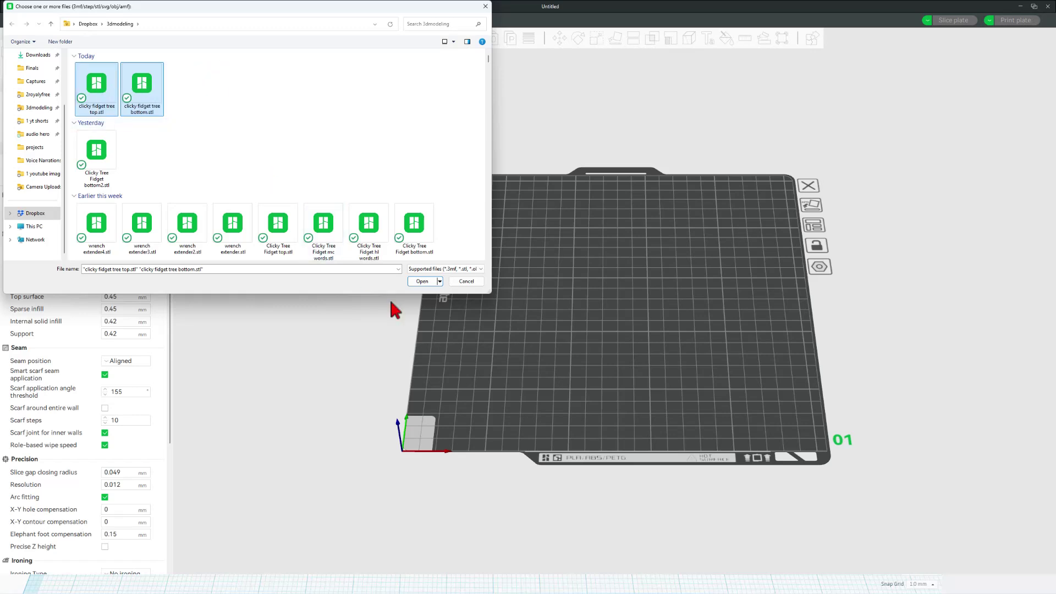
{"action": "left_click", "coordinate": [430, 285]}
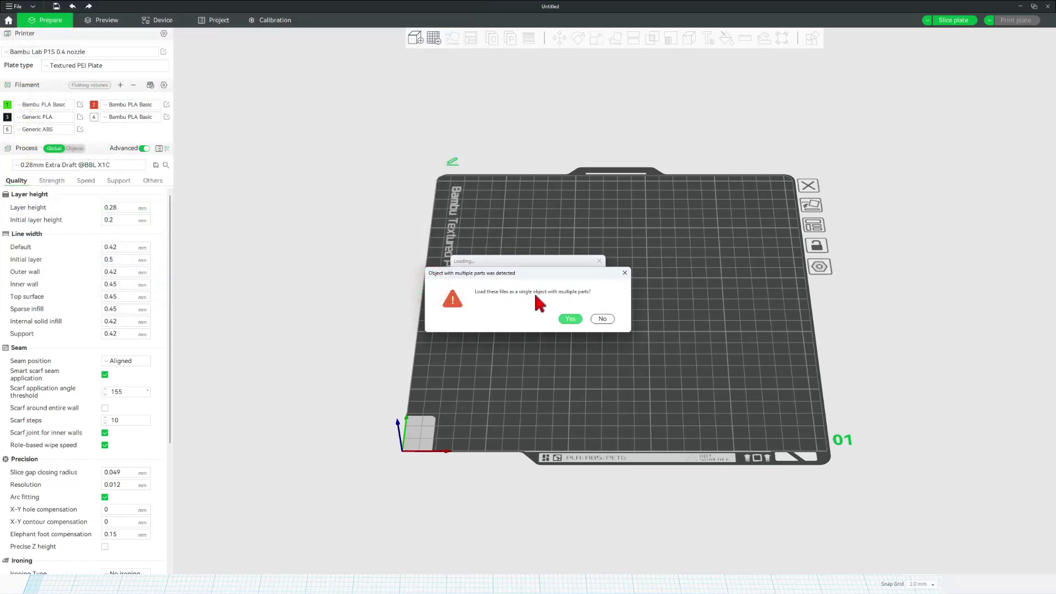
{"action": "left_click", "coordinate": [571, 320]}
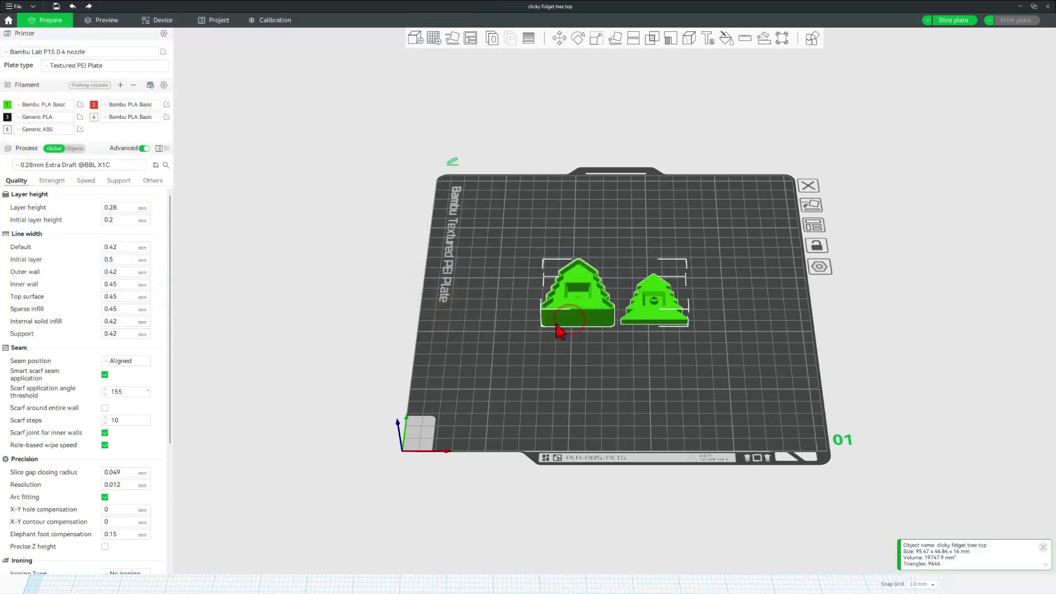
{"action": "left_click_drag", "start_coordinate": [512, 327], "coordinate": [473, 329]}
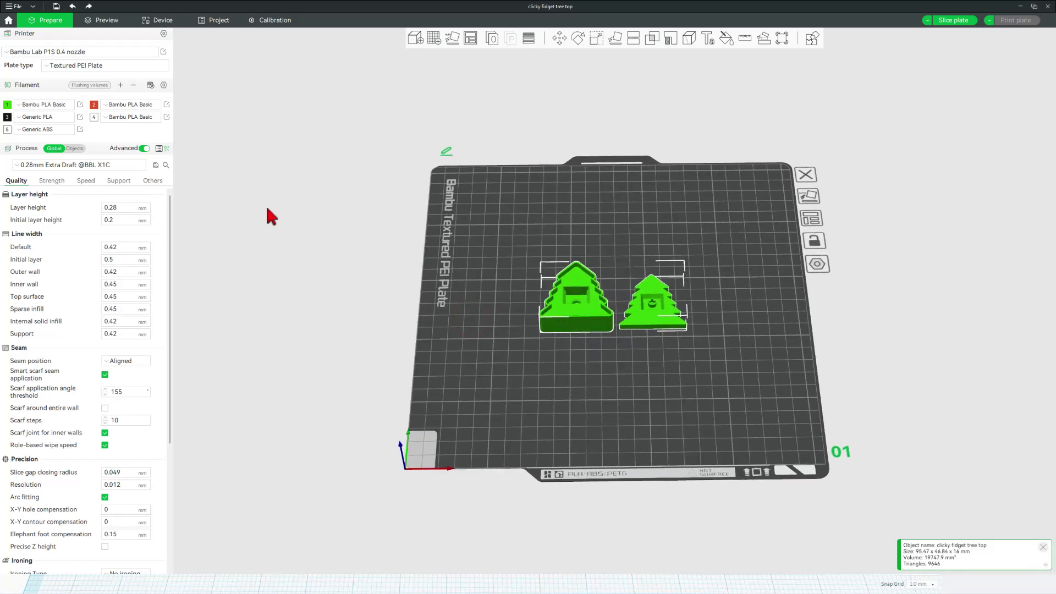
Step: Assign white filament 4 to the tree bottom part in the Objects list
{"action": "left_click", "coordinate": [75, 149]}
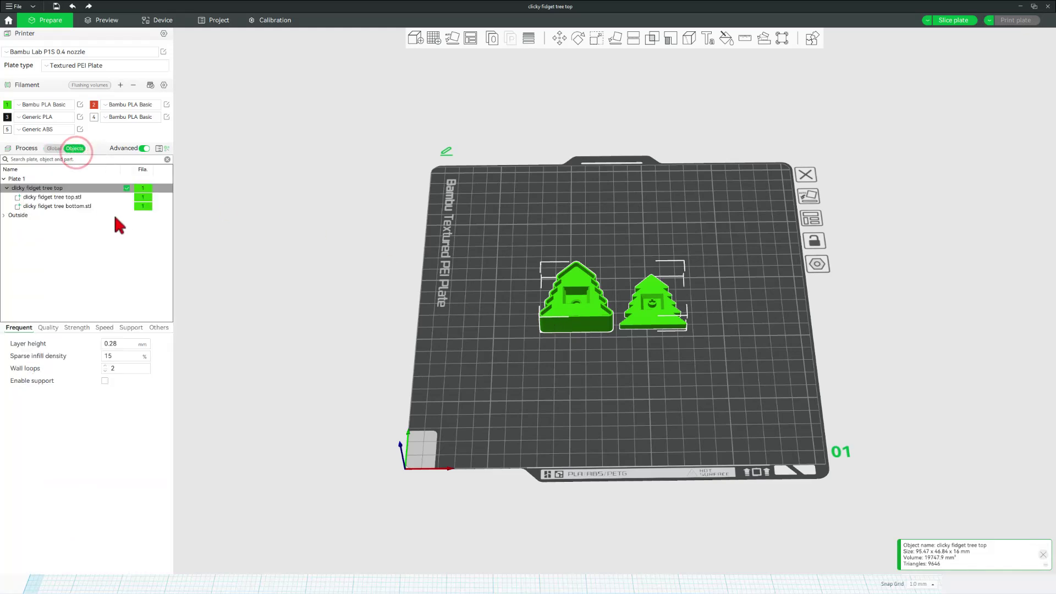
{"action": "left_click", "coordinate": [142, 207]}
{"action": "left_click", "coordinate": [143, 207]}
{"action": "left_click", "coordinate": [142, 261]}
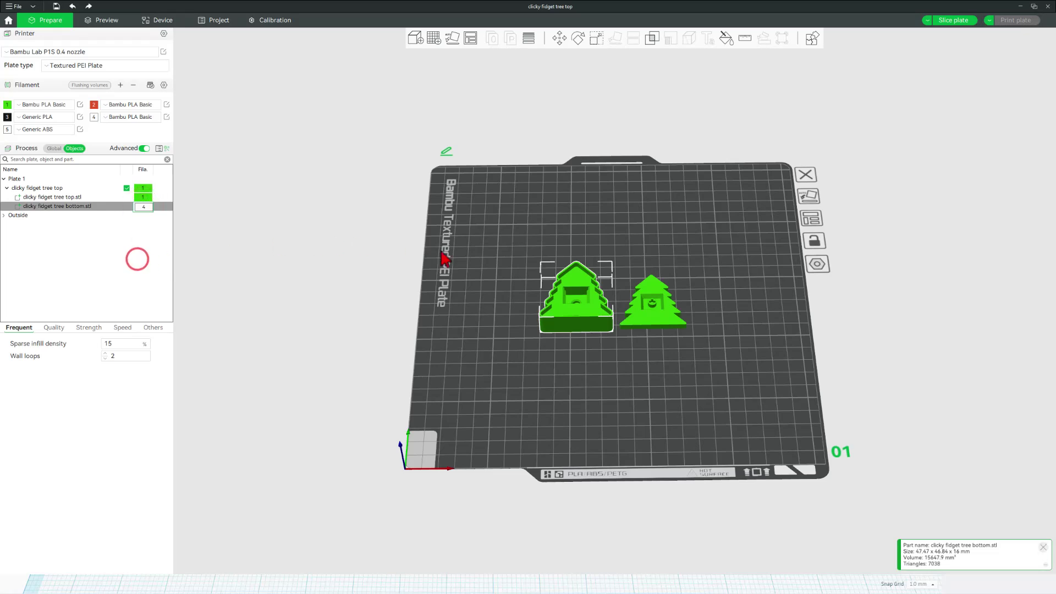
{"action": "left_click", "coordinate": [471, 250]}
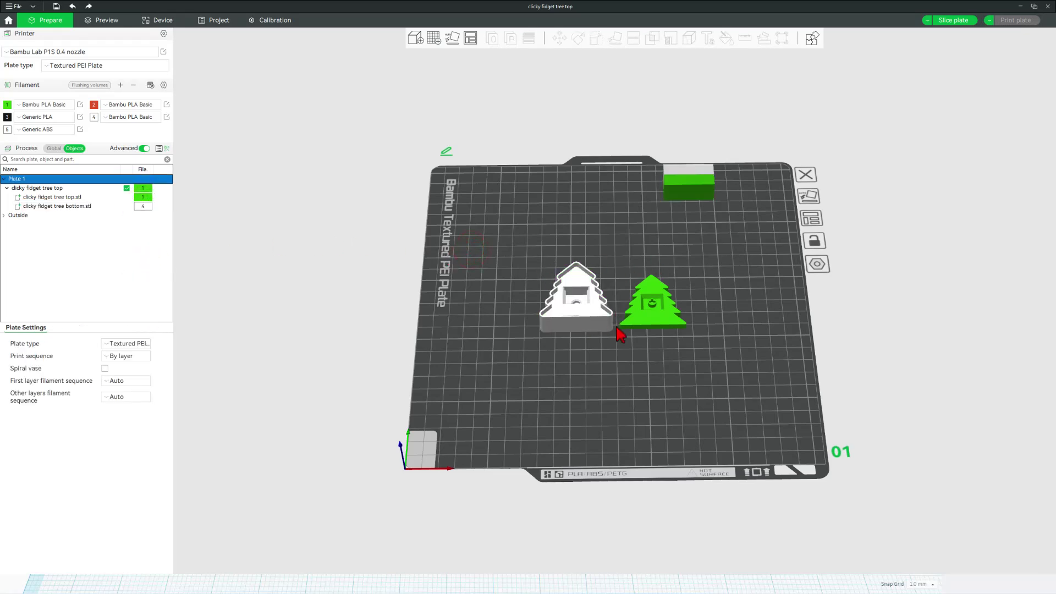
{"action": "left_click", "coordinate": [581, 319]}
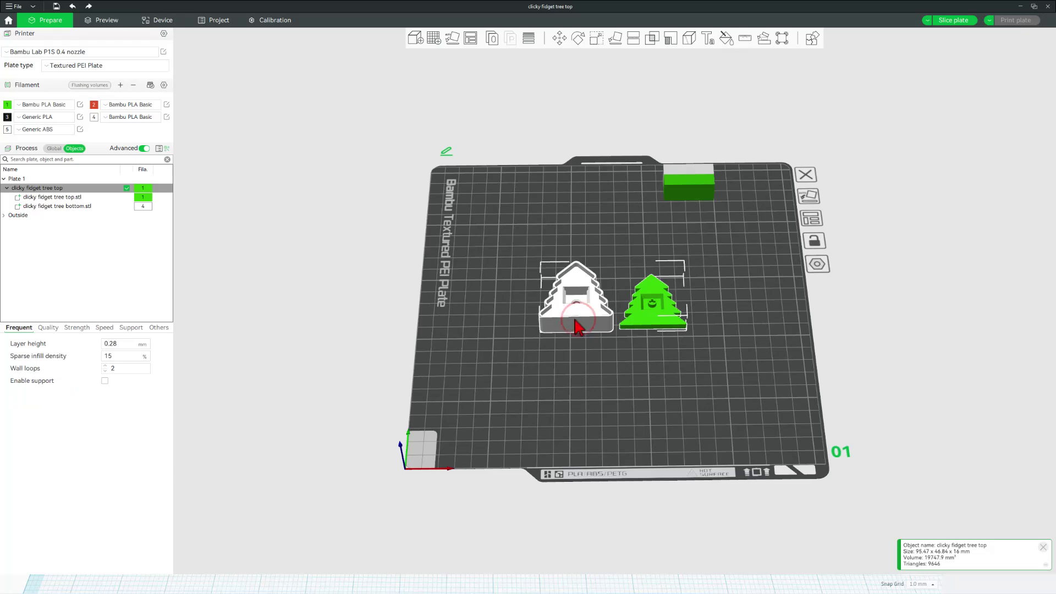
Step: Set the global Print sequence to By object under Others
{"action": "left_click", "coordinate": [54, 148]}
{"action": "left_click", "coordinate": [153, 181]}
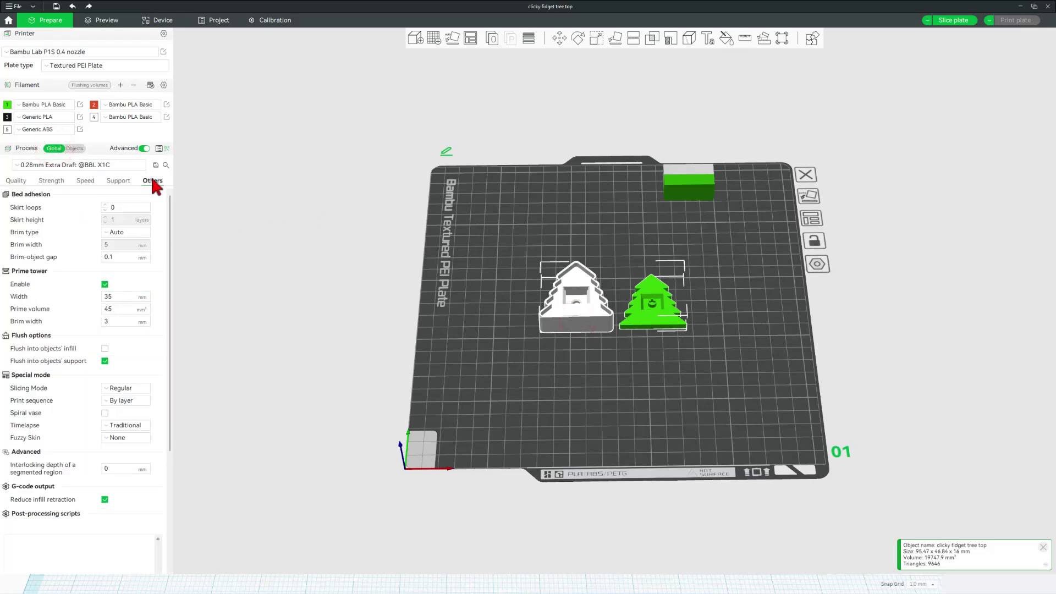
{"action": "left_click", "coordinate": [116, 397]}
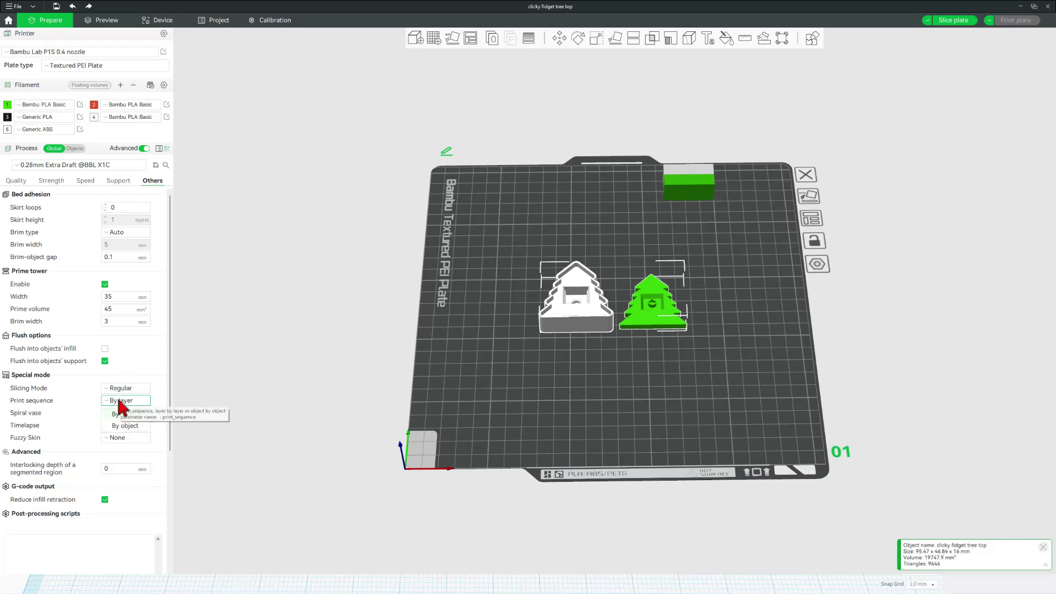
{"action": "left_click", "coordinate": [117, 417]}
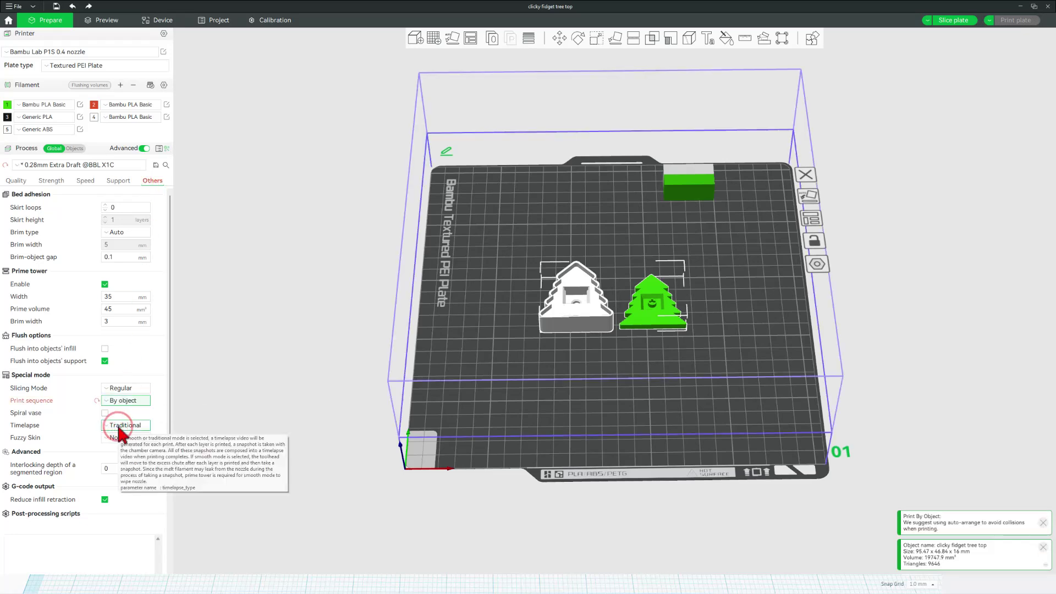
Step: Split the tree model into separate objects
{"action": "right_click", "coordinate": [587, 324]}
{"action": "mouse_move", "coordinate": [616, 387]}
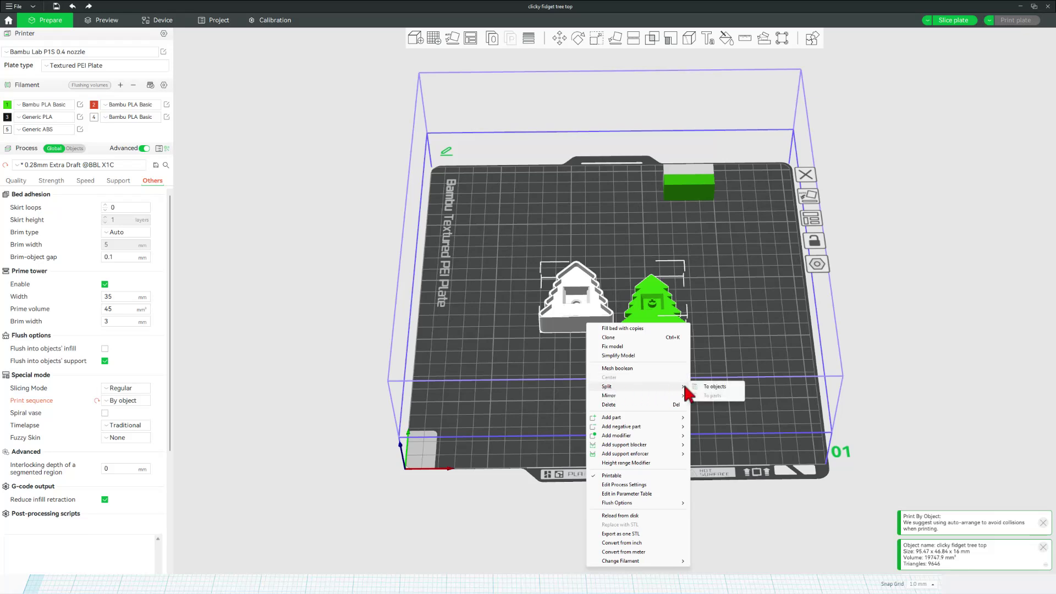
{"action": "left_click", "coordinate": [712, 386]}
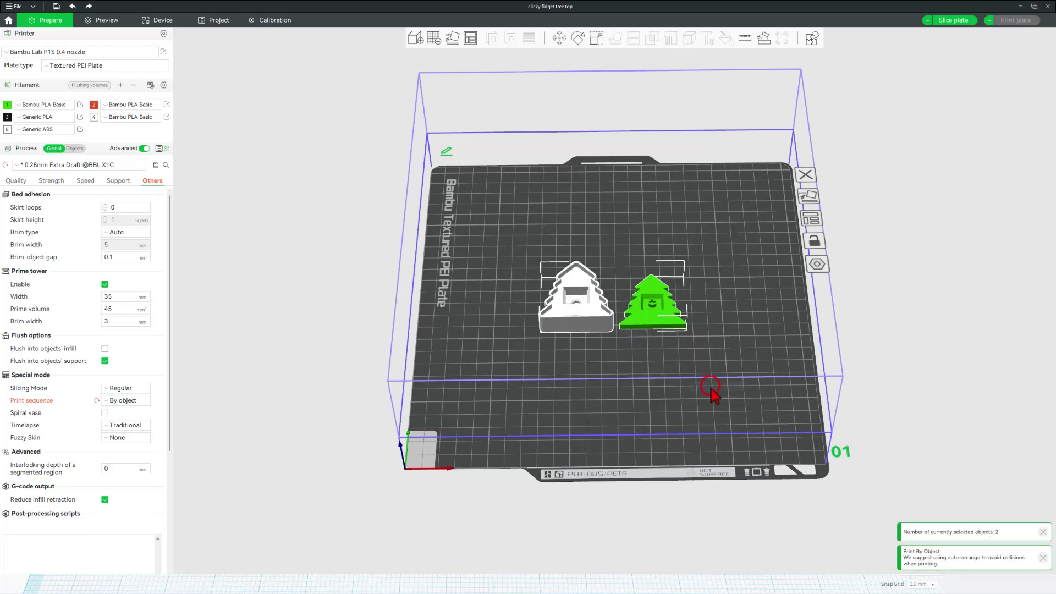
Step: Auto-arrange the two tree objects apart on the plate
{"action": "right_click", "coordinate": [470, 38]}
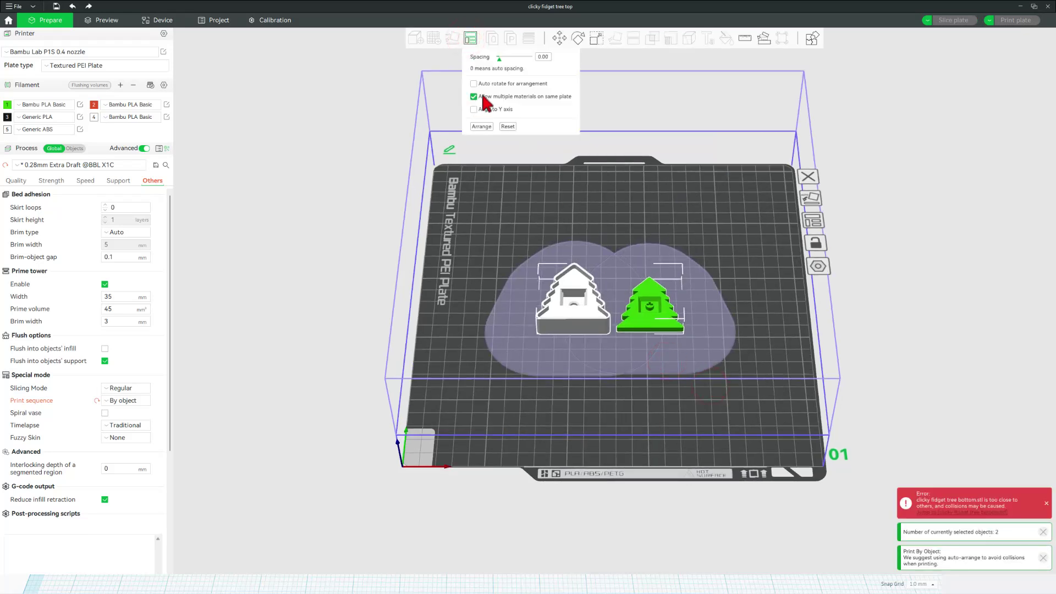
{"action": "left_click", "coordinate": [481, 127]}
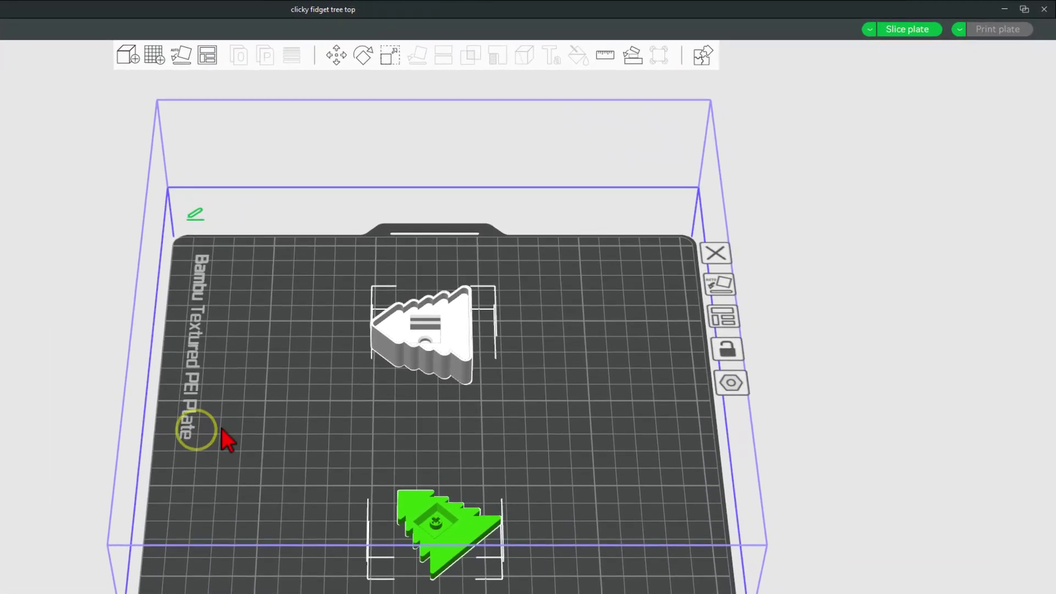
{"action": "scroll", "coordinate": [482, 297], "scroll_direction": "down", "scroll_amount": 2}
{"action": "scroll", "coordinate": [483, 299], "scroll_direction": "up", "scroll_amount": 2}
{"action": "left_click_drag", "start_coordinate": [226, 425], "coordinate": [520, 226]}
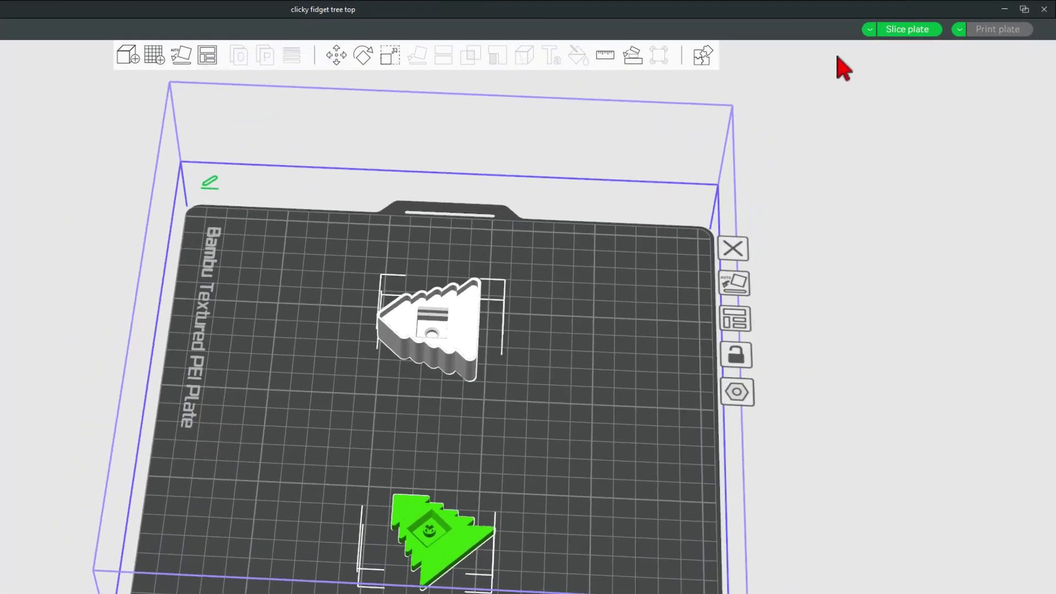
Step: Slice the plate and send the print job to the printer
{"action": "left_click", "coordinate": [898, 36]}
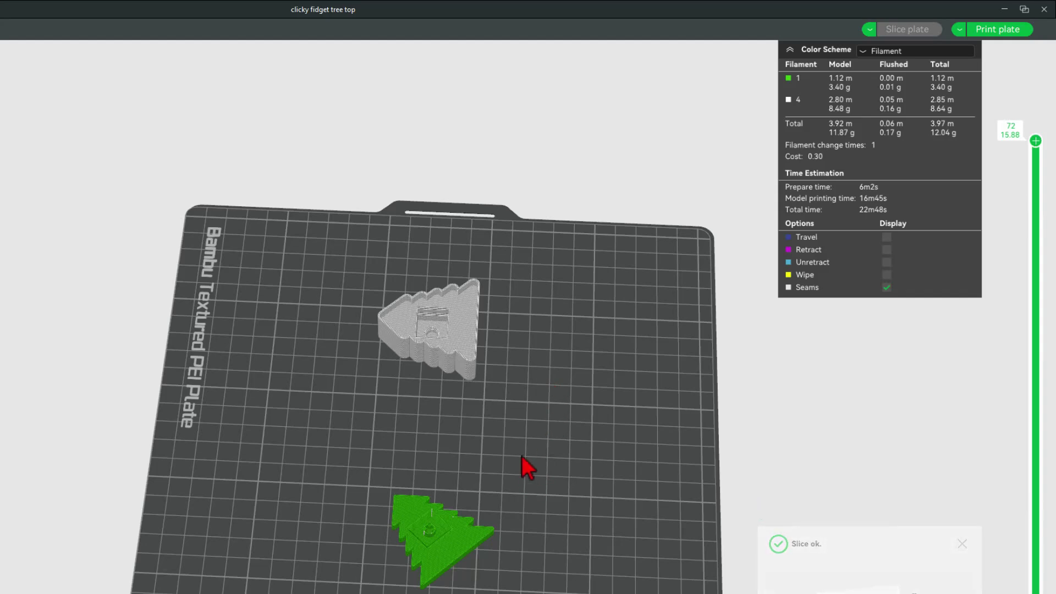
{"action": "left_click", "coordinate": [985, 30]}
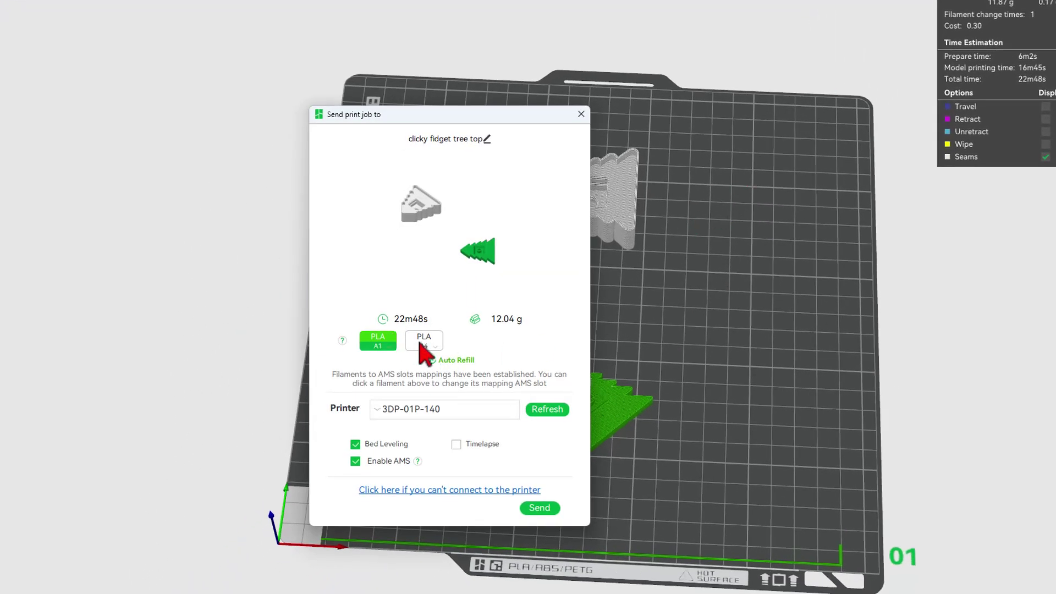
{"action": "left_click", "coordinate": [538, 508]}
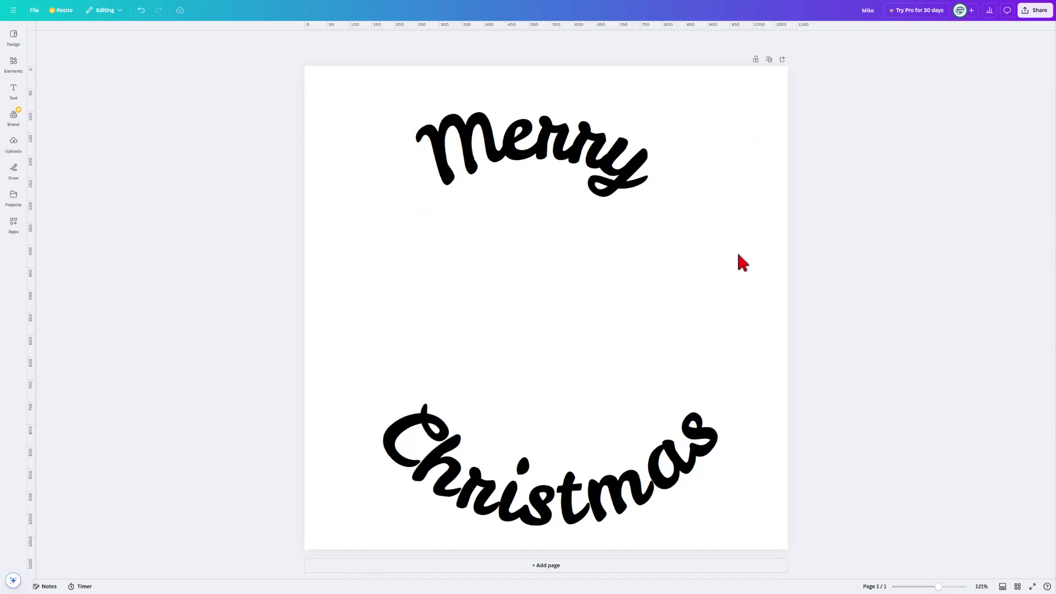
Step: Add a paragraph text box in Canva, then delete it again
{"action": "left_click", "coordinate": [543, 131]}
{"action": "left_click", "coordinate": [13, 89]}
{"action": "left_click", "coordinate": [85, 58]}
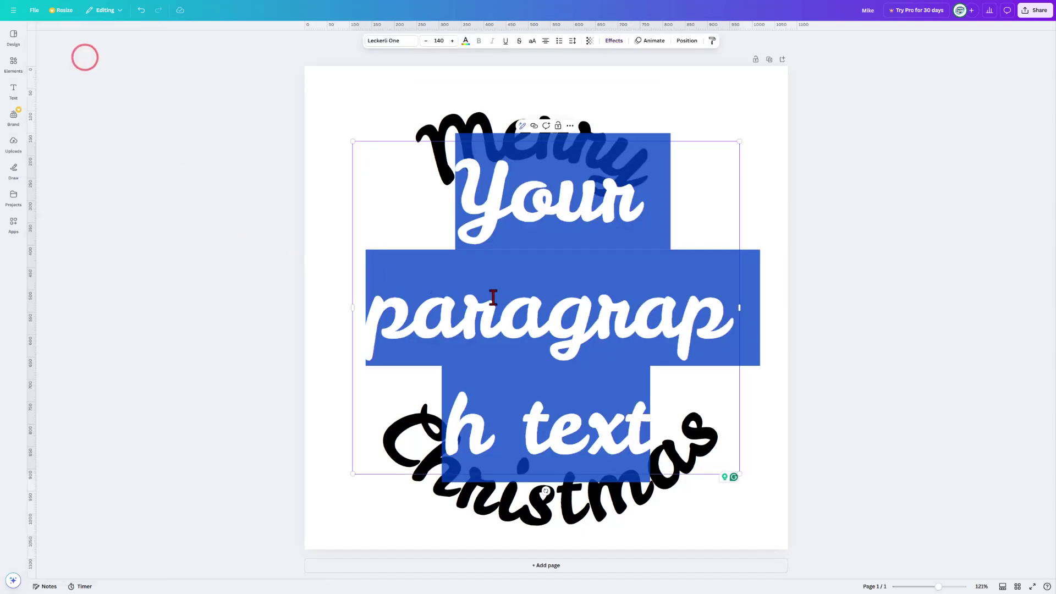
{"action": "left_click", "coordinate": [764, 250]}
{"action": "left_click", "coordinate": [624, 315]}
{"action": "key", "text": "Delete"}
Step: Increase the curve effect on the Merry text to 95
{"action": "left_click", "coordinate": [569, 157]}
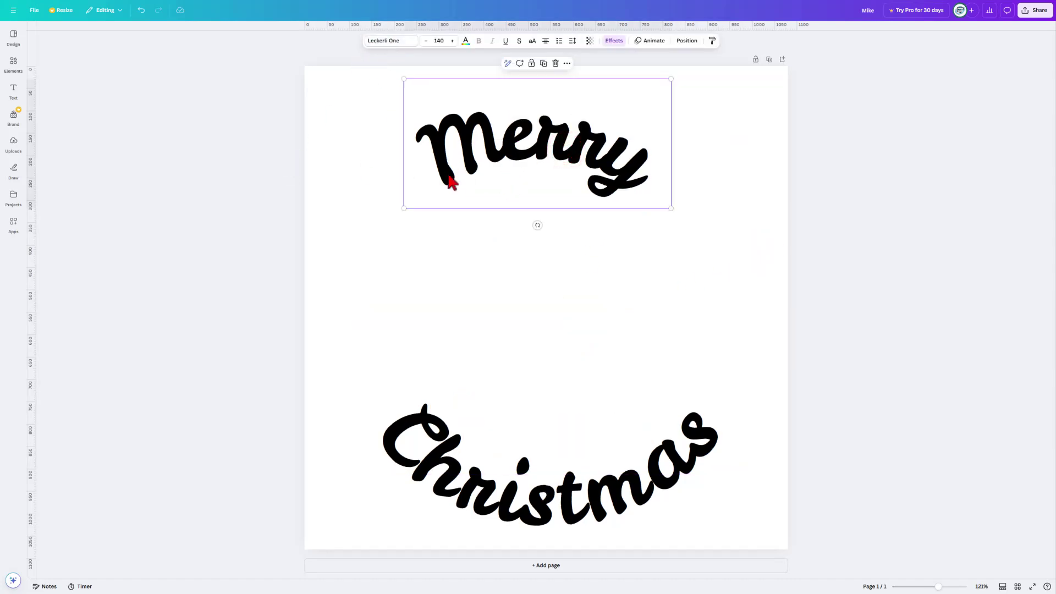
{"action": "left_click", "coordinate": [613, 43]}
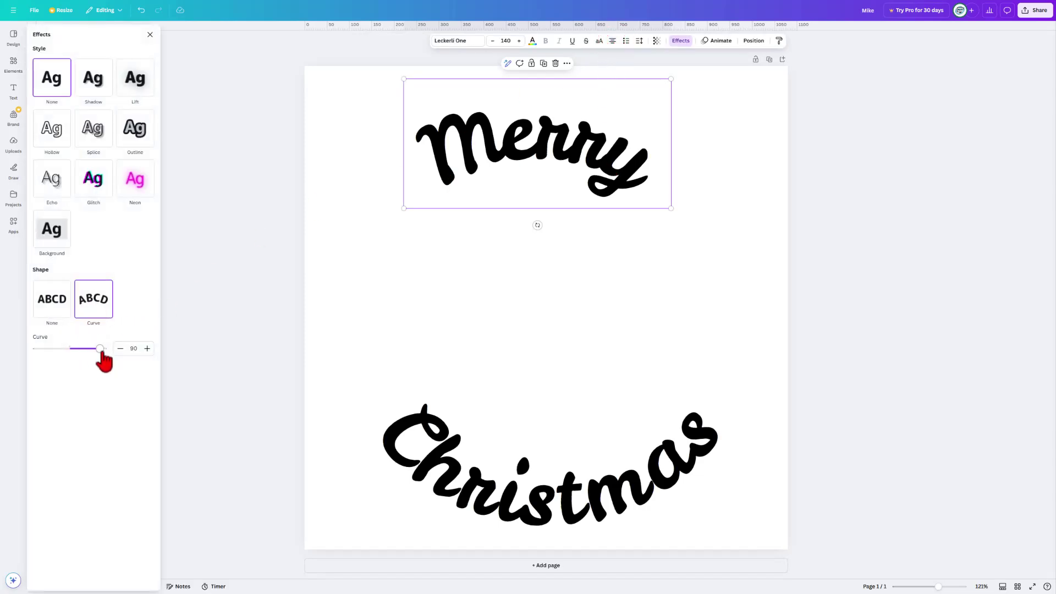
{"action": "left_click_drag", "start_coordinate": [102, 352], "coordinate": [101, 352]}
{"action": "left_click", "coordinate": [832, 200]}
{"action": "left_click", "coordinate": [850, 227]}
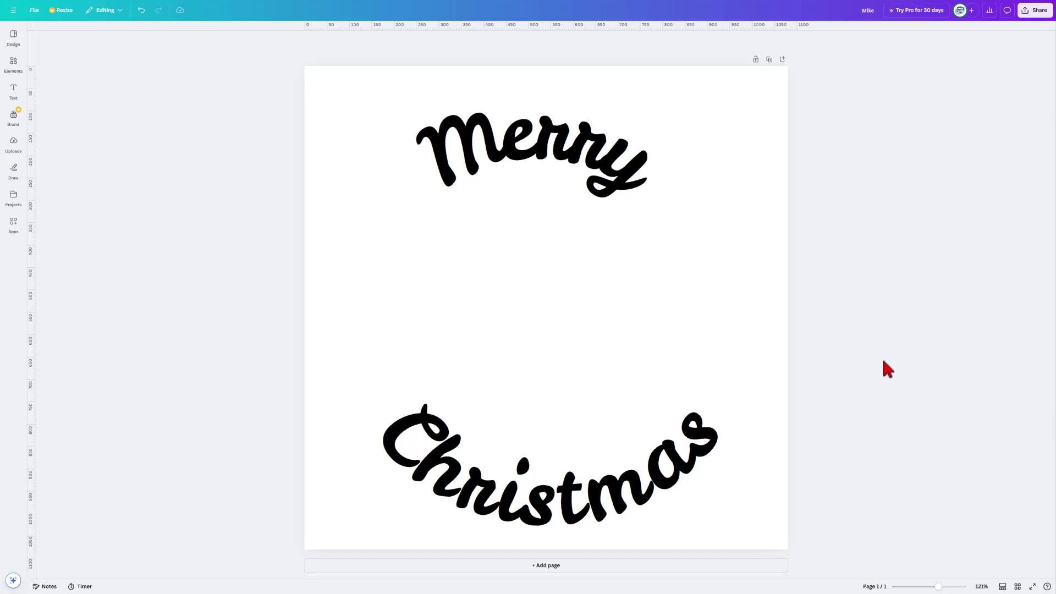
Step: Capture a screenshot of the region around the word Merry
{"action": "key", "text": "Print"}
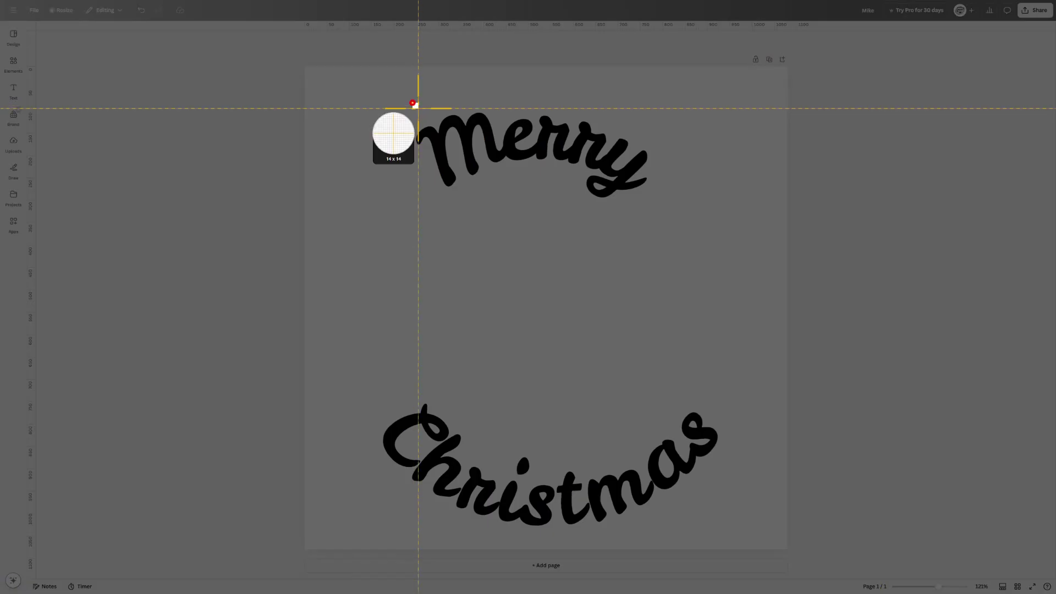
{"action": "left_click_drag", "start_coordinate": [413, 104], "coordinate": [660, 206]}
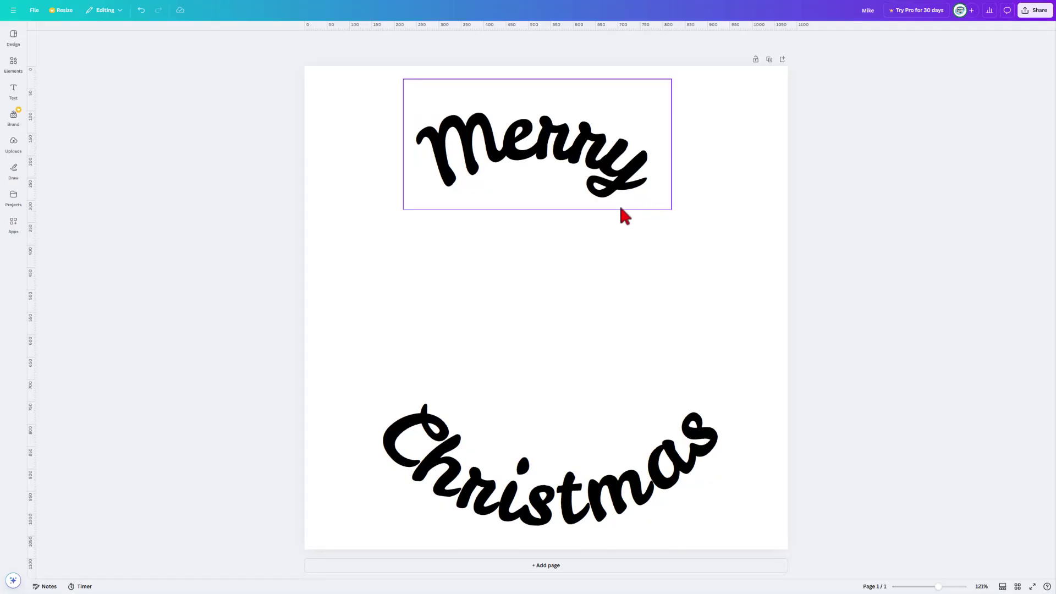
{"action": "left_click", "coordinate": [567, 439]}
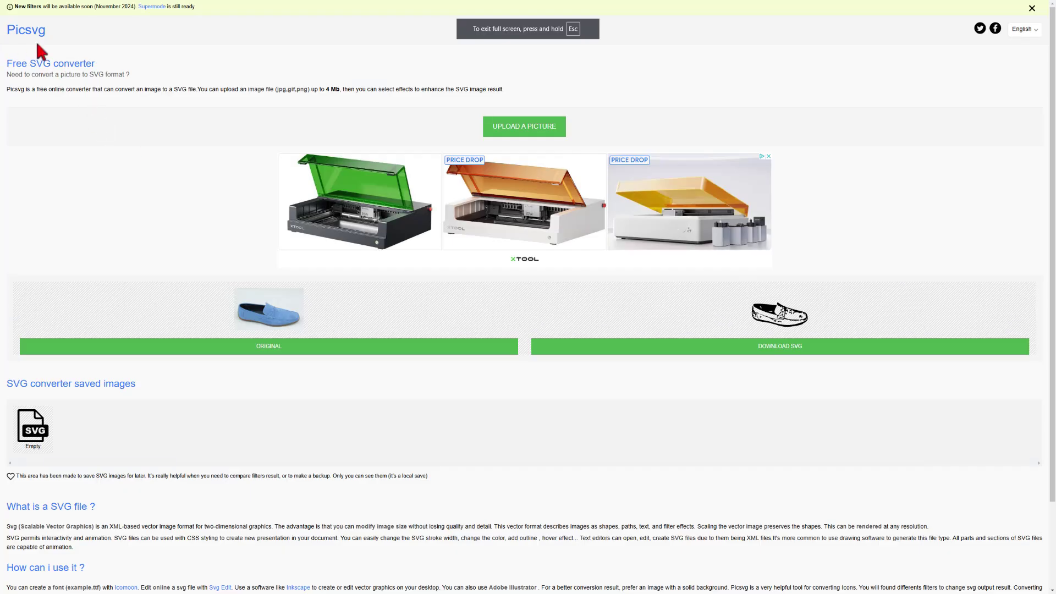
Step: Upload the Merry screenshot to Picsvg and apply the Internal 2 filter
{"action": "left_click", "coordinate": [527, 130]}
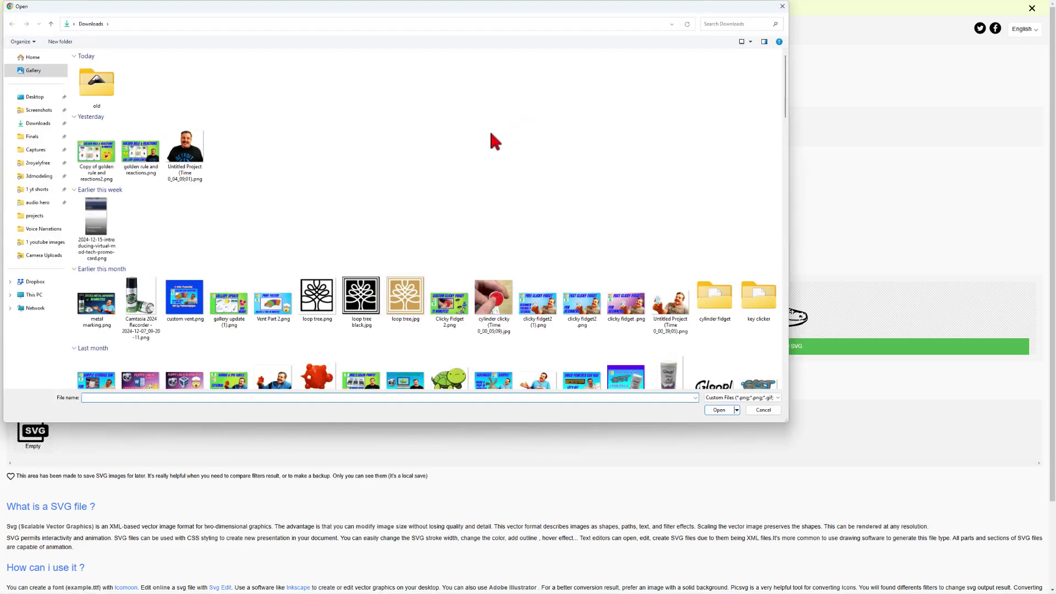
{"action": "left_click", "coordinate": [109, 101]}
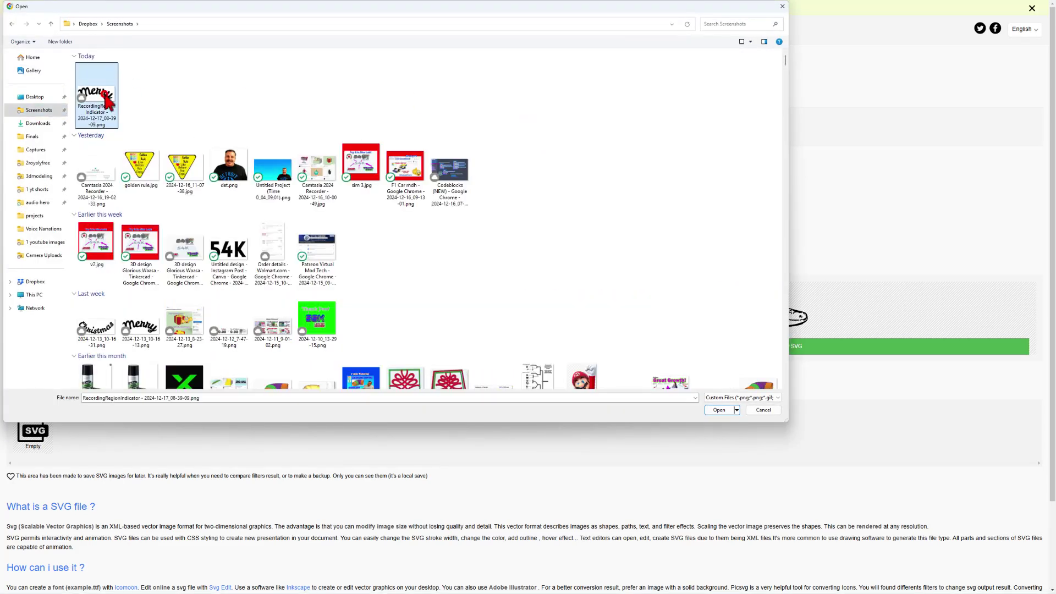
{"action": "double_click", "coordinate": [108, 99]}
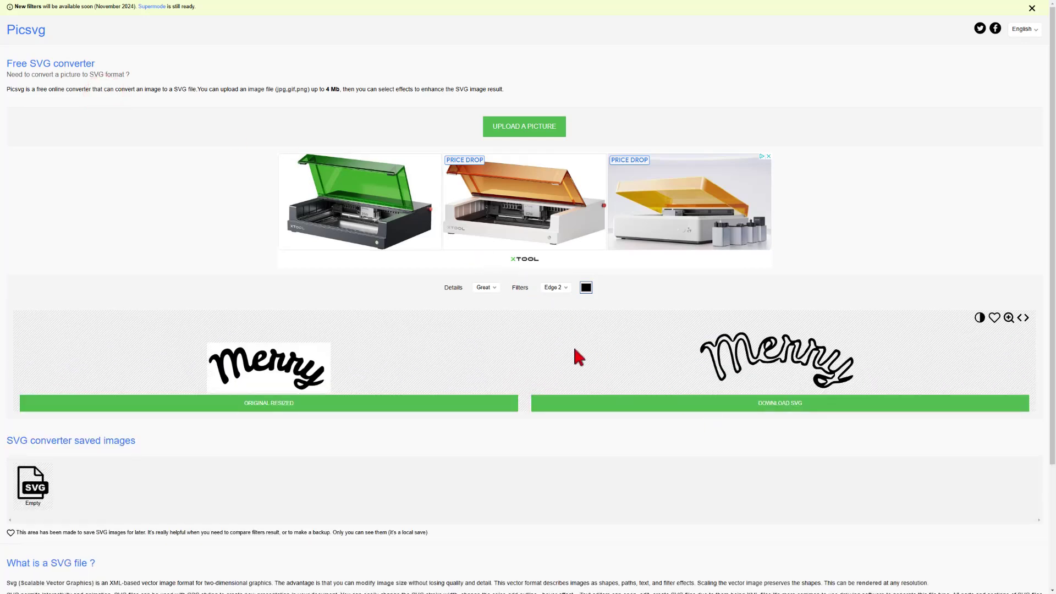
{"action": "left_click", "coordinate": [563, 287]}
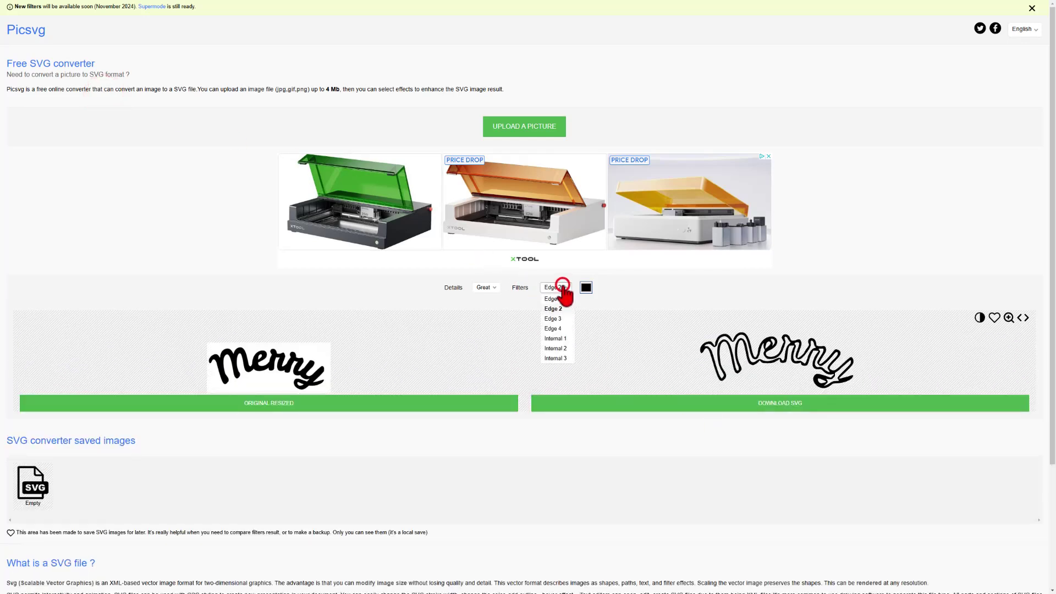
{"action": "left_click", "coordinate": [560, 345]}
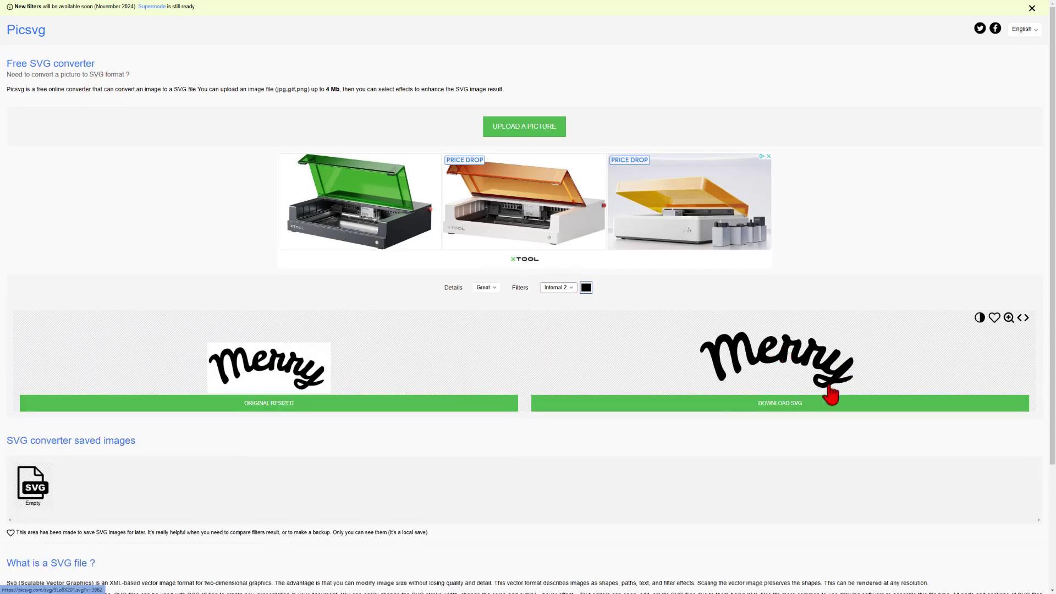
Step: Download the converted SVG to Downloads under the name merry
{"action": "left_click", "coordinate": [782, 403]}
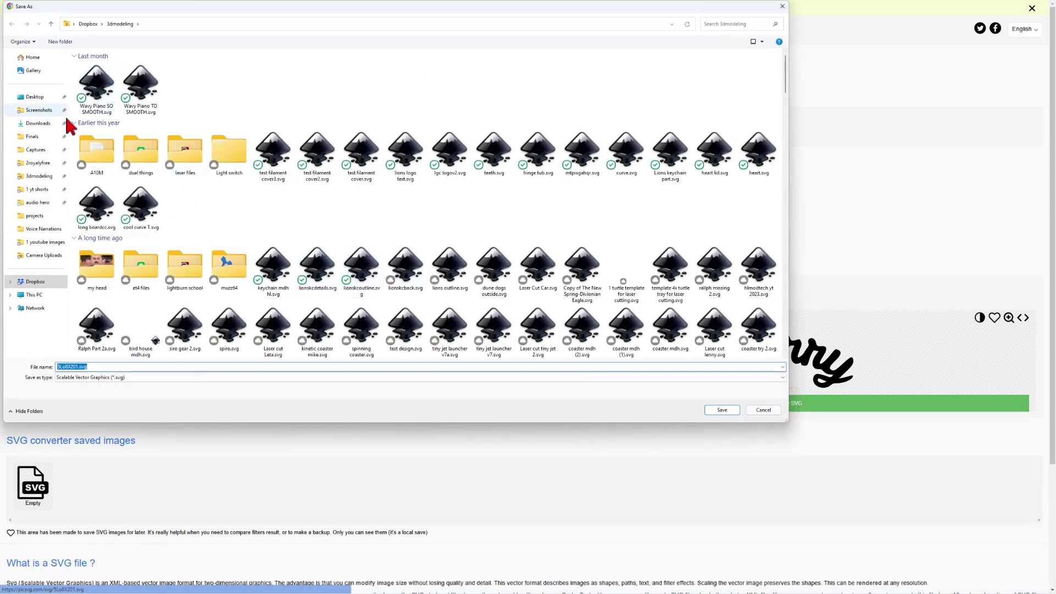
{"action": "left_click", "coordinate": [38, 124]}
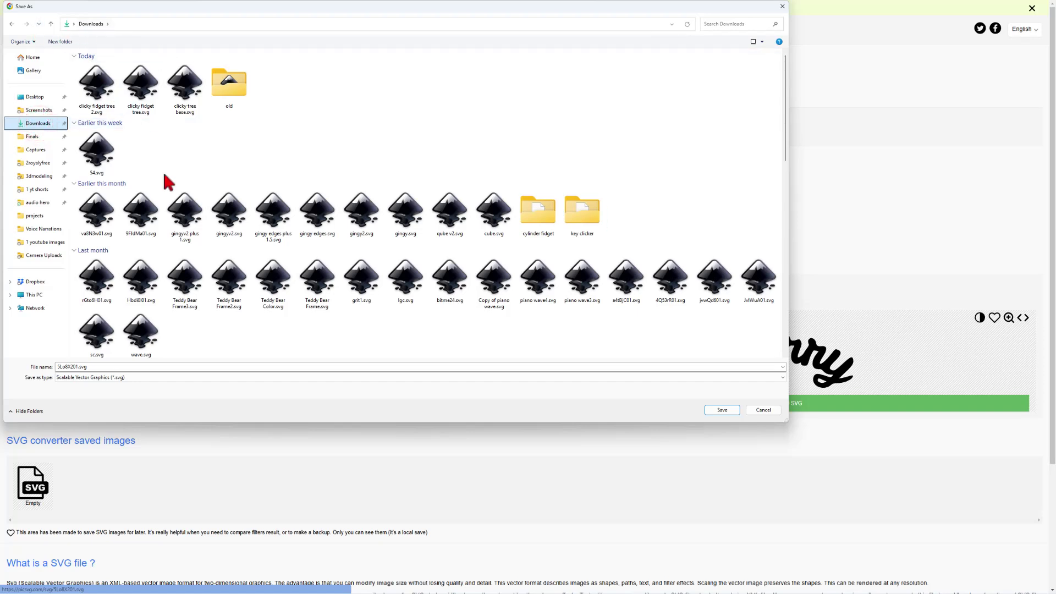
{"action": "left_click", "coordinate": [72, 368]}
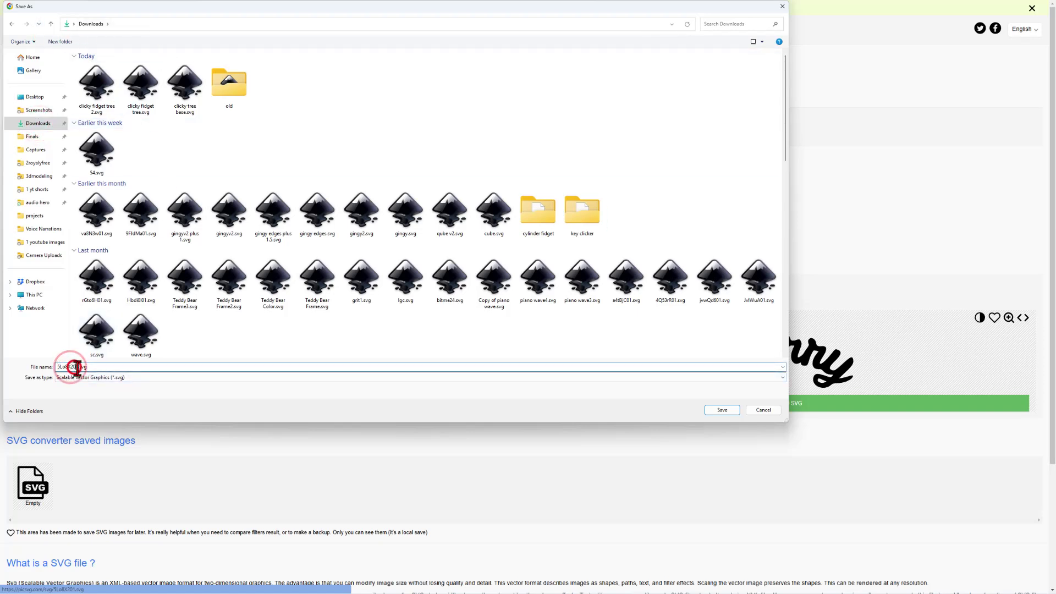
{"action": "left_click_drag", "start_coordinate": [77, 367], "coordinate": [28, 368]}
{"action": "type", "text": "merry"}
{"action": "key", "text": "Return"}
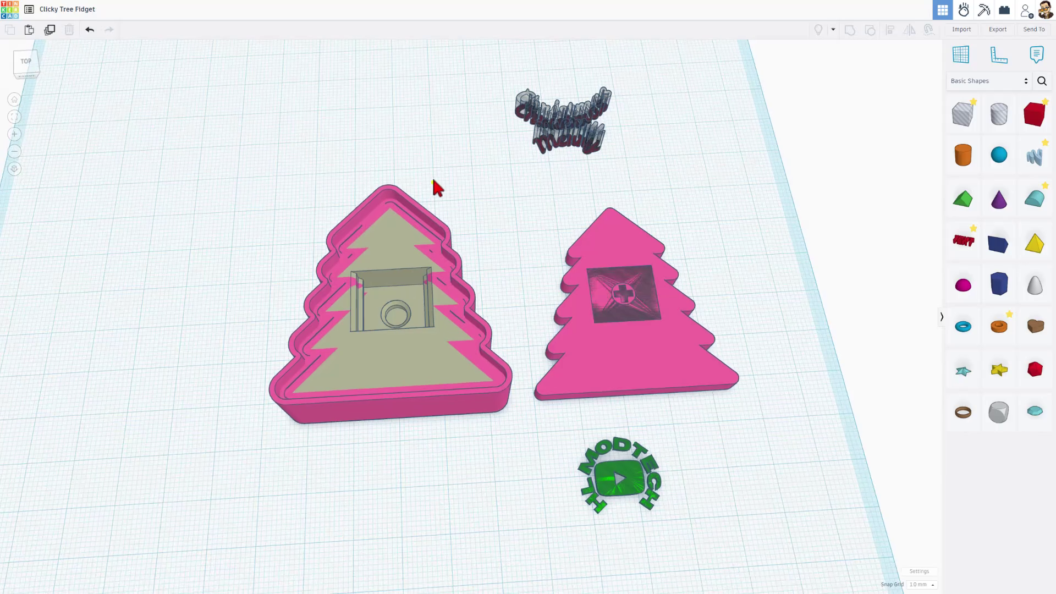
{"action": "left_click", "coordinate": [433, 182]}
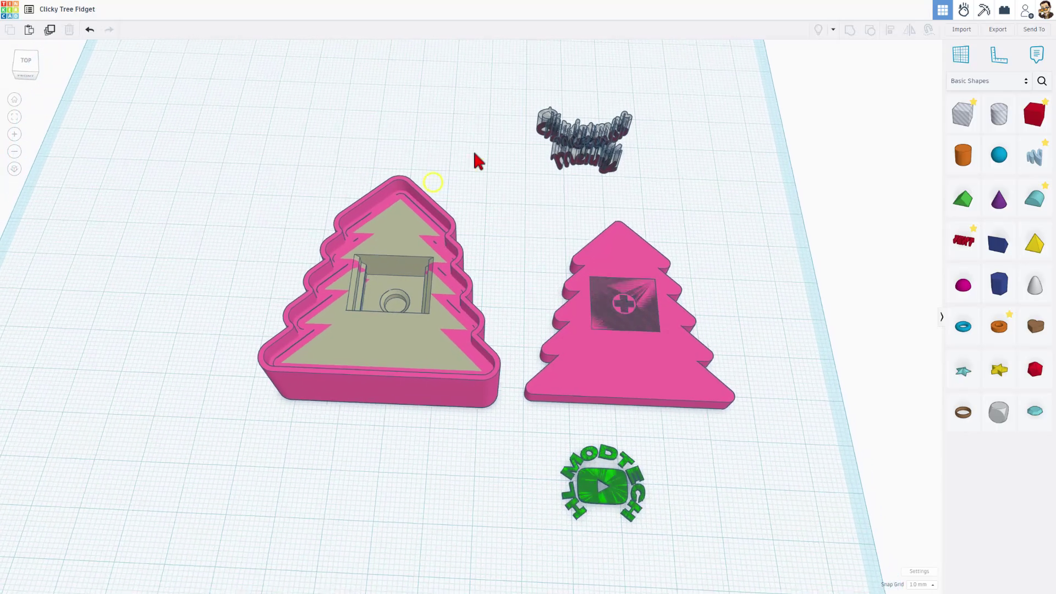
Step: Import merry.svg from Downloads, centred on Art and scaled to width 25
{"action": "left_click", "coordinate": [960, 33]}
{"action": "left_click", "coordinate": [516, 298]}
{"action": "left_click", "coordinate": [38, 123]}
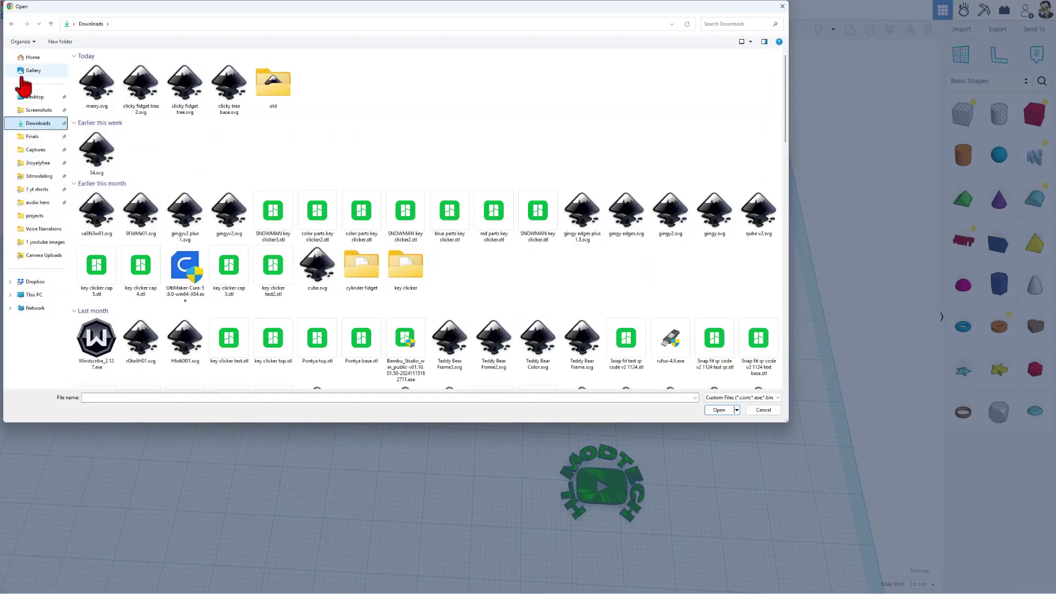
{"action": "left_click", "coordinate": [94, 98]}
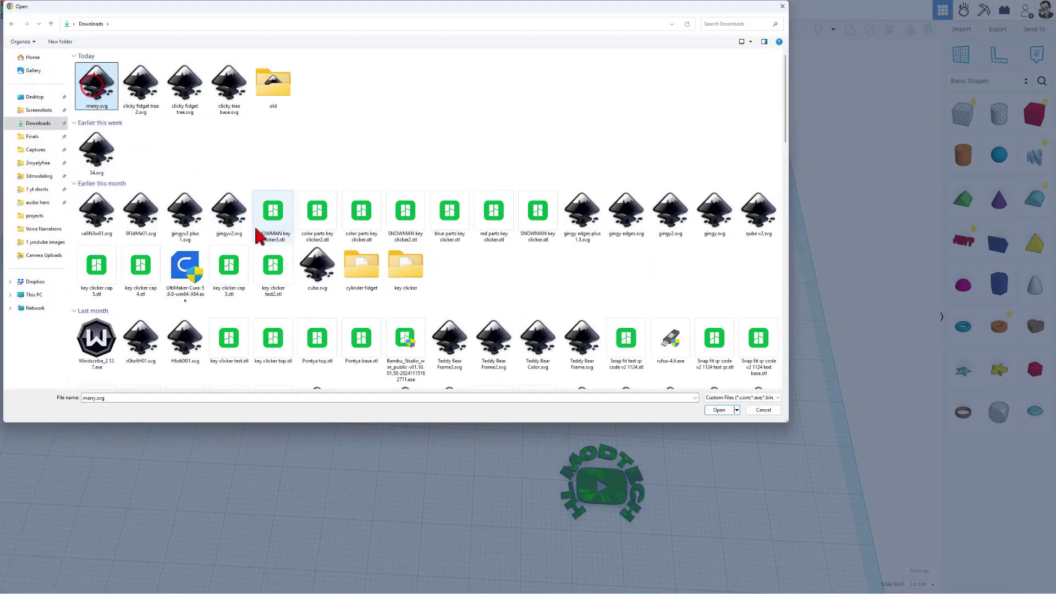
{"action": "left_click", "coordinate": [720, 410]}
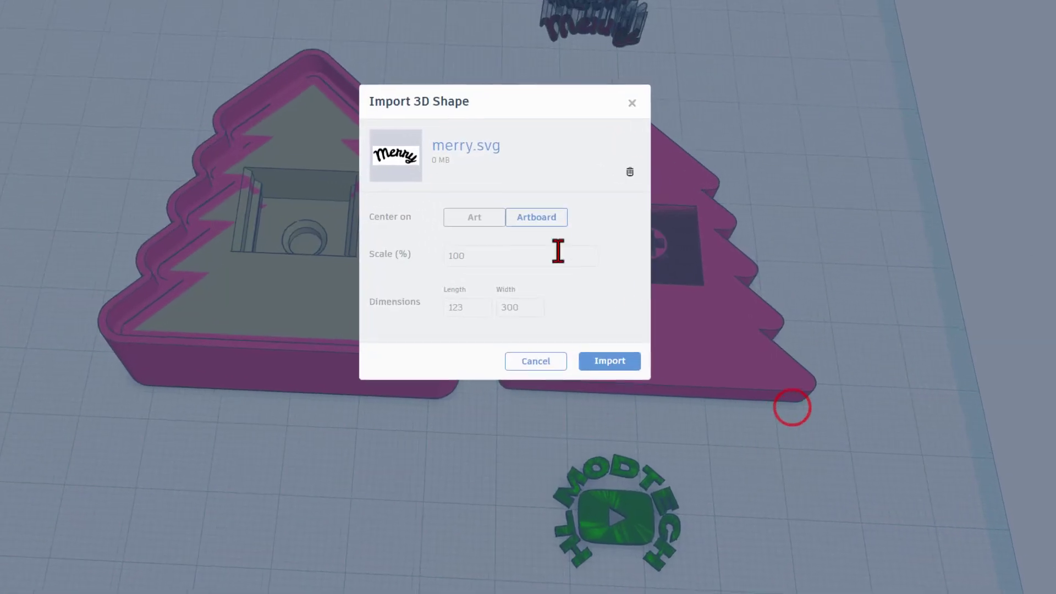
{"action": "left_click", "coordinate": [520, 290]}
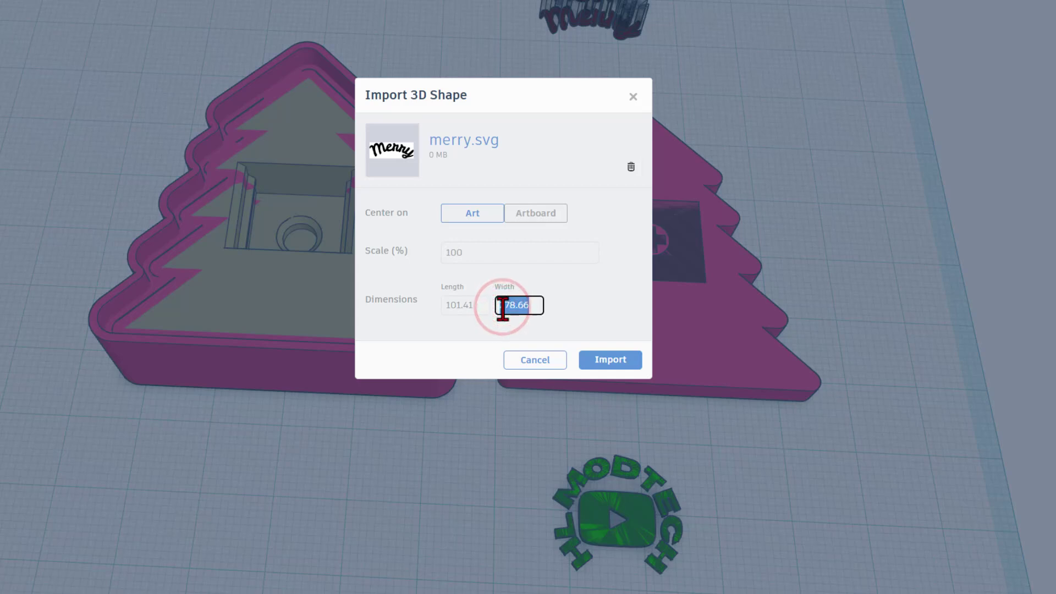
{"action": "type", "text": "25"}
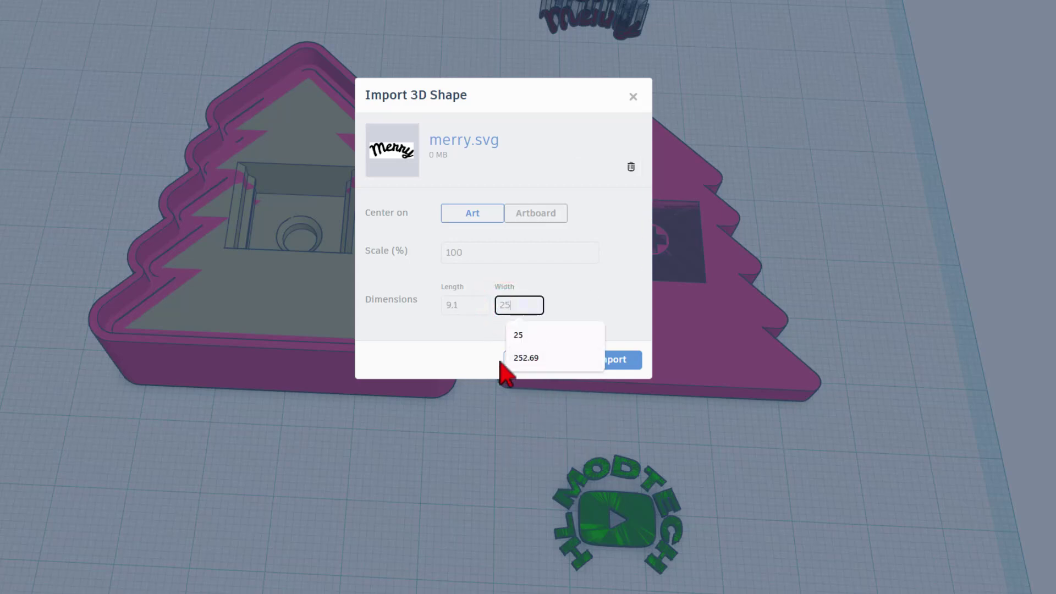
{"action": "left_click", "coordinate": [515, 320]}
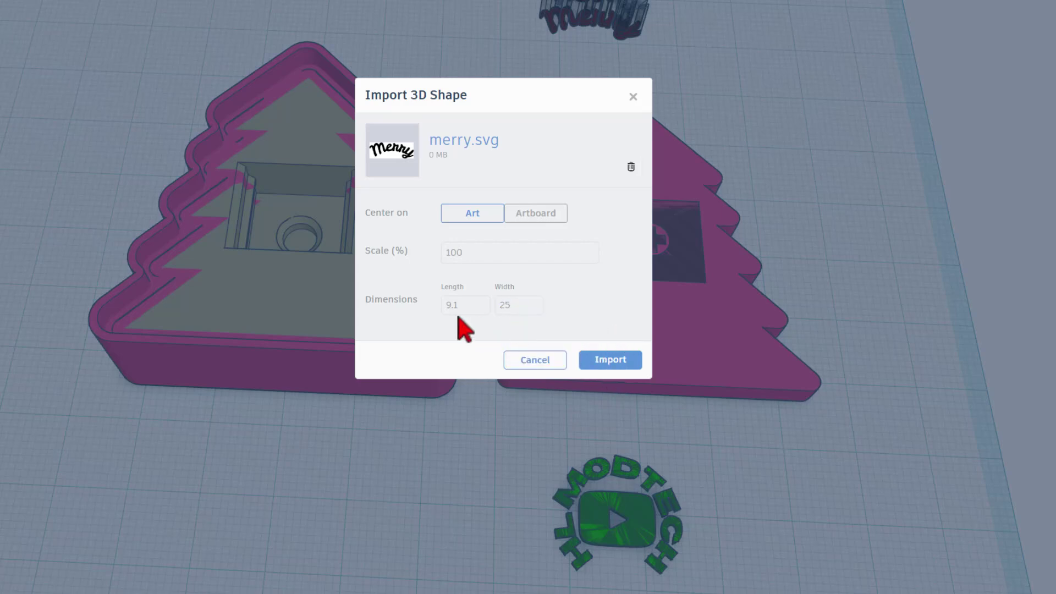
{"action": "left_click", "coordinate": [599, 360]}
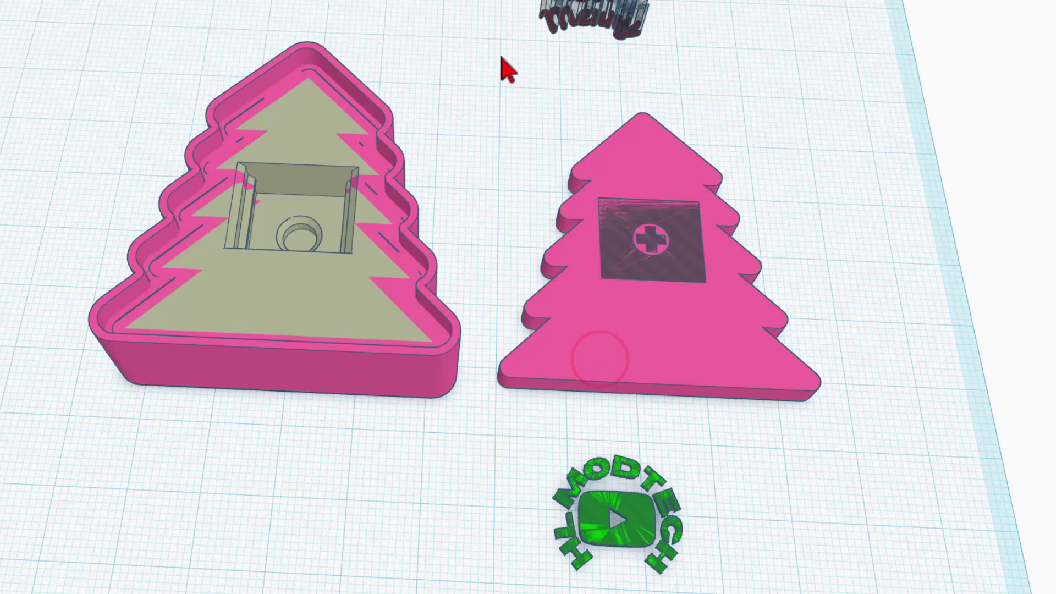
Step: Shrink Merry proportionally to about 18 wide and group the tree lid with its image square
{"action": "left_click_drag", "start_coordinate": [305, 202], "coordinate": [605, 78]}
{"action": "right_click_drag", "start_coordinate": [548, 66], "coordinate": [528, 160]}
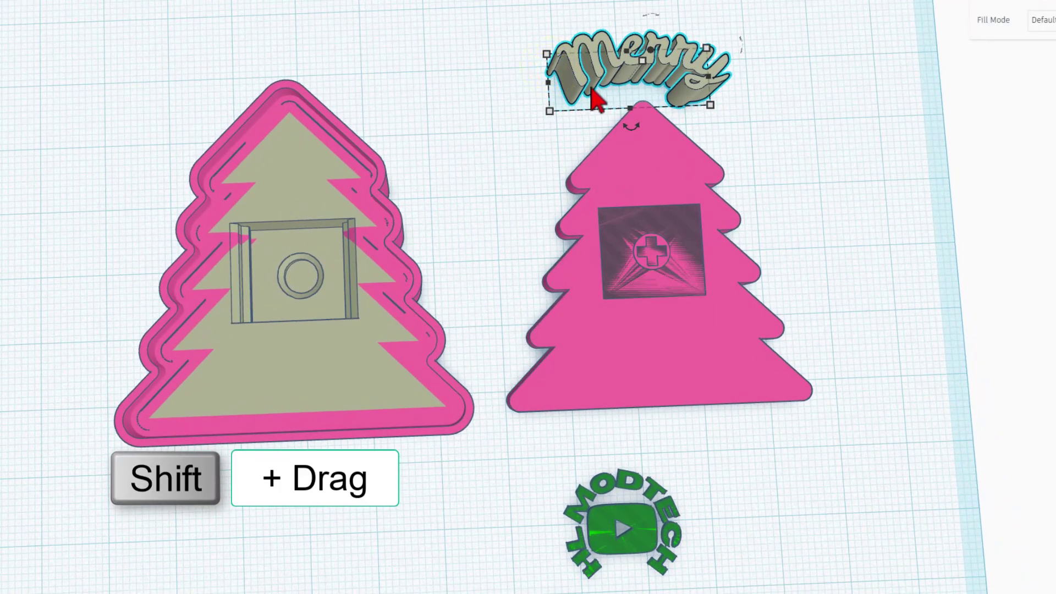
{"action": "left_click_drag", "start_coordinate": [549, 111], "coordinate": [612, 97], "text": "shift"}
{"action": "left_click", "coordinate": [502, 123]}
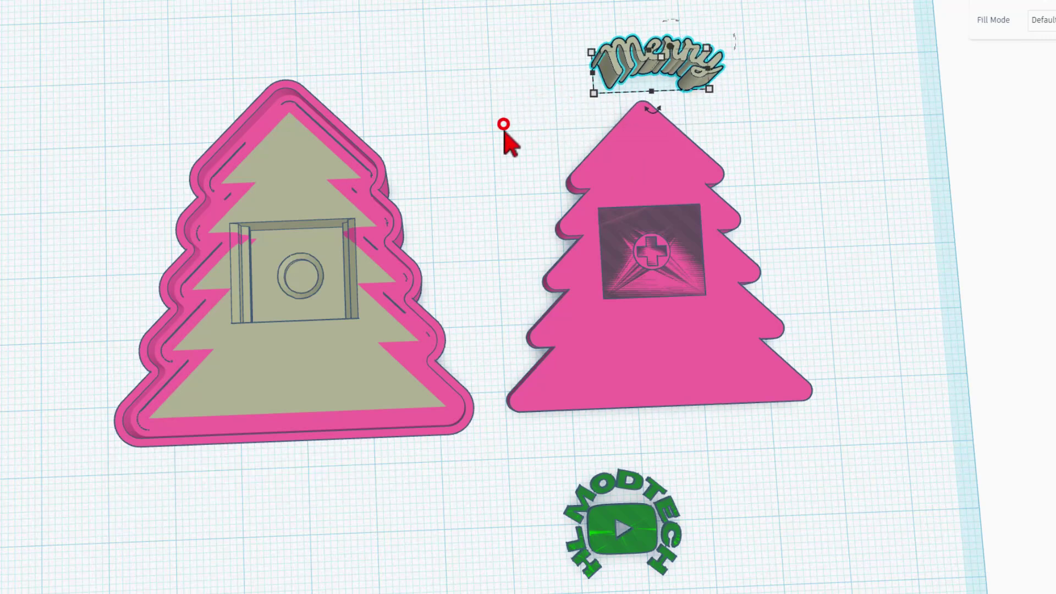
{"action": "left_click_drag", "start_coordinate": [537, 166], "coordinate": [617, 266]}
{"action": "key", "text": "ctrl+g"}
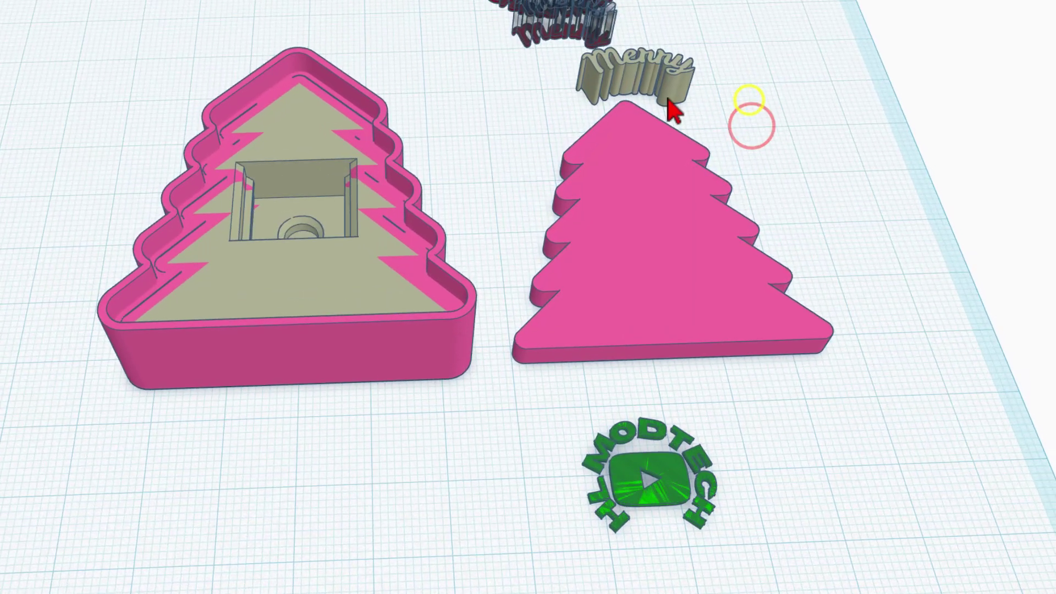
Step: Move Merry onto the pink tree lid and drop it onto the lid's top face
{"action": "left_click_drag", "start_coordinate": [654, 67], "coordinate": [663, 184]}
{"action": "right_click_drag", "start_coordinate": [702, 165], "coordinate": [681, 228]}
{"action": "key", "text": "w"}
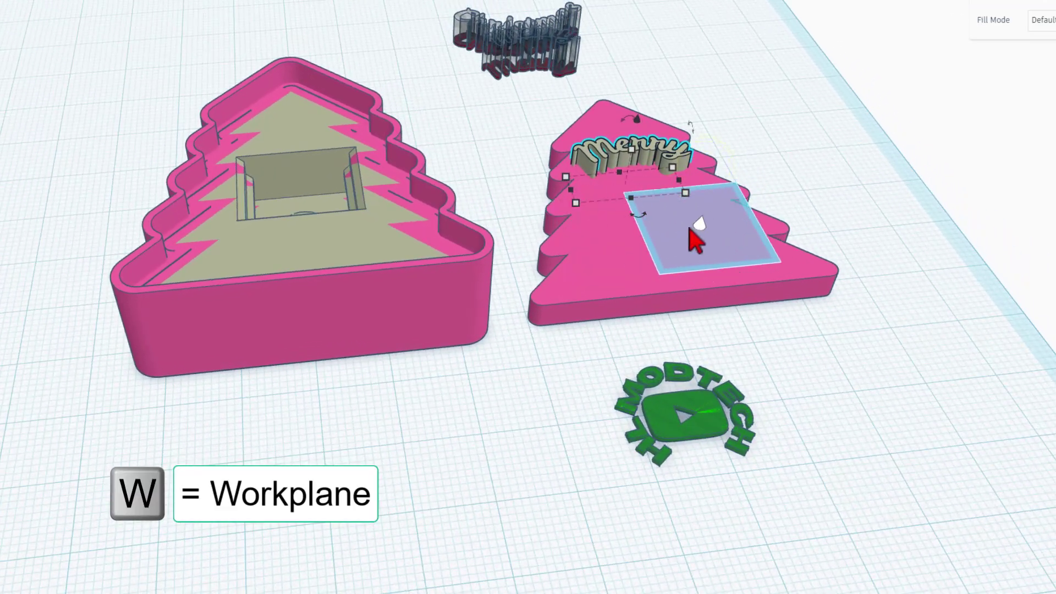
{"action": "left_click", "coordinate": [658, 241]}
{"action": "key", "text": "d"}
{"action": "left_click", "coordinate": [646, 149]}
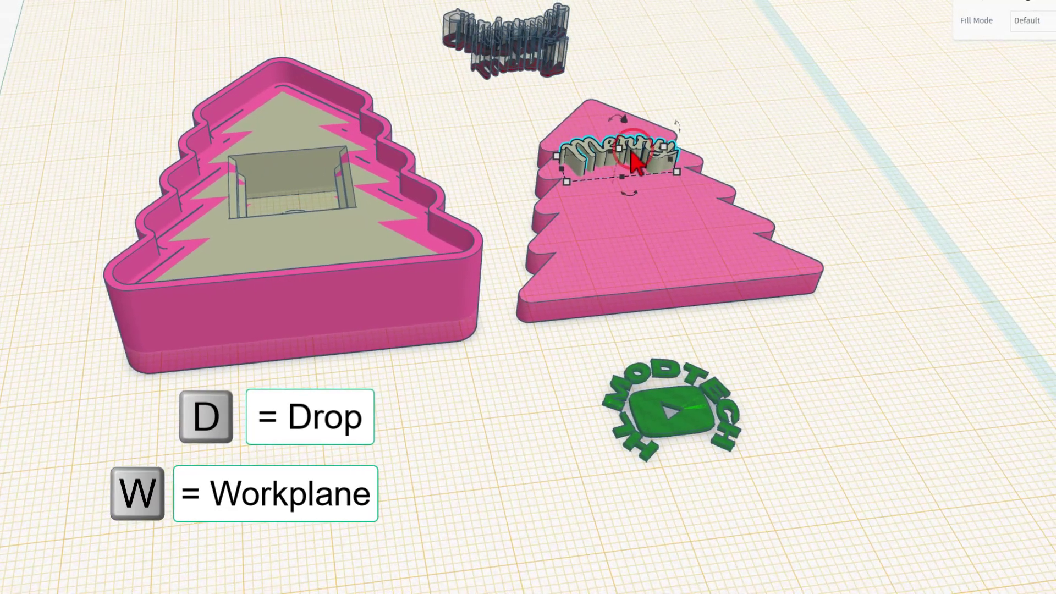
Step: Set the snap grid to 0.5 mm
{"action": "left_click", "coordinate": [879, 582]}
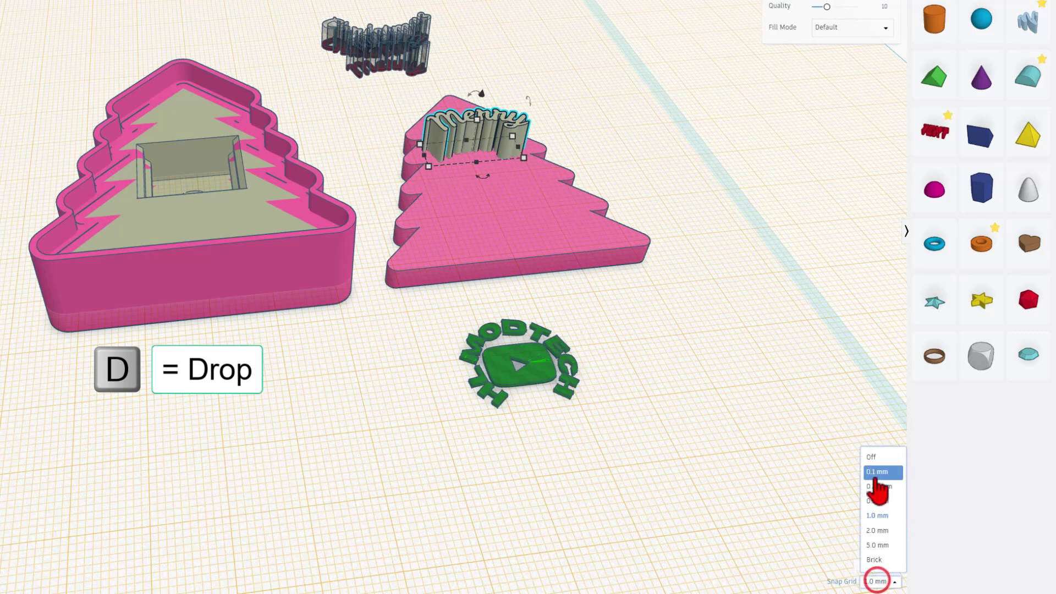
{"action": "left_click", "coordinate": [877, 498]}
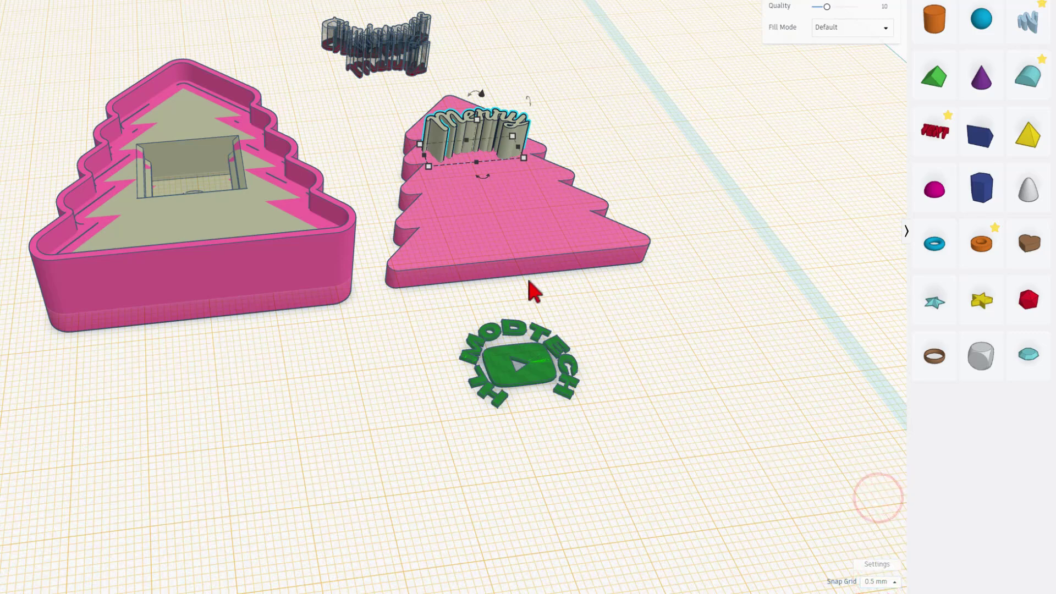
{"action": "right_click_drag", "start_coordinate": [606, 126], "coordinate": [546, 177]}
{"action": "scroll", "coordinate": [549, 173], "scroll_direction": "up", "scroll_amount": 4}
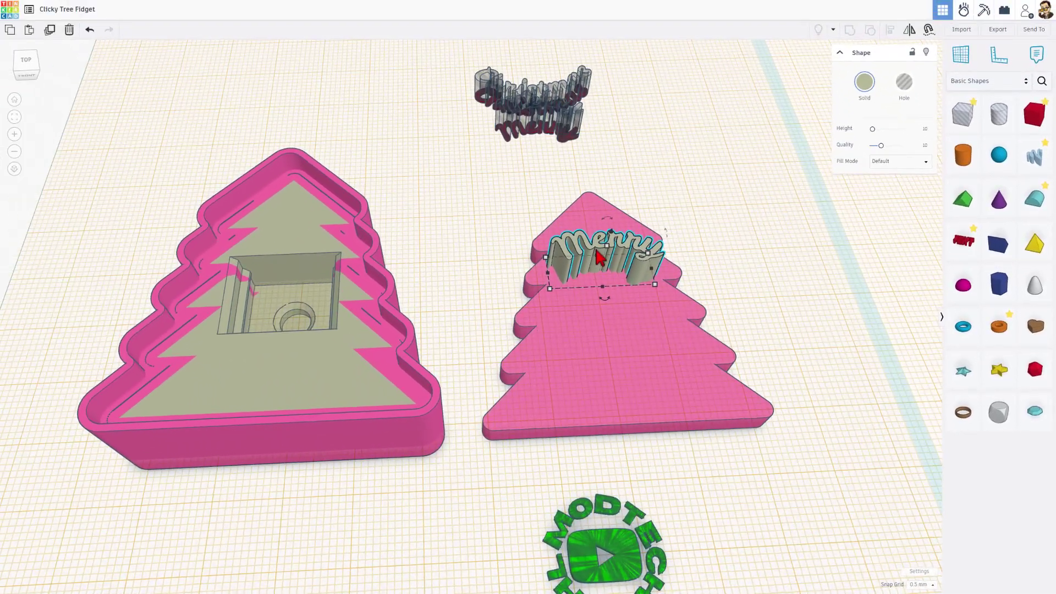
Step: Duplicate Merry, lower the copy slightly into the lid and make it a hole
{"action": "key", "text": "ctrl+d"}
{"action": "key", "text": "ctrl+Down"}
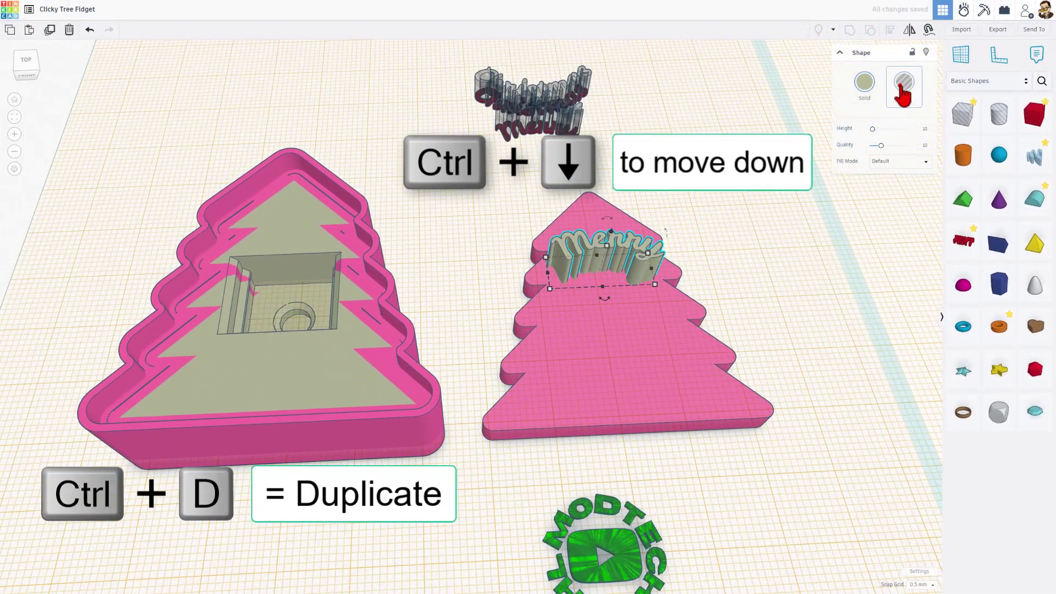
{"action": "left_click", "coordinate": [902, 83]}
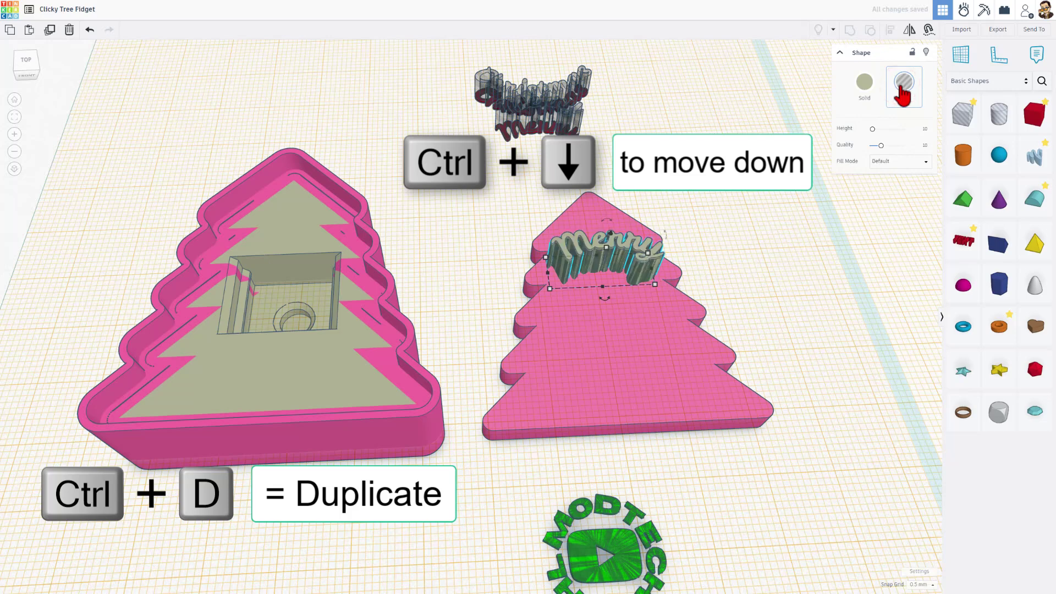
Step: Move both Christmas text pieces onto the tree's lower half
{"action": "left_click", "coordinate": [550, 165]}
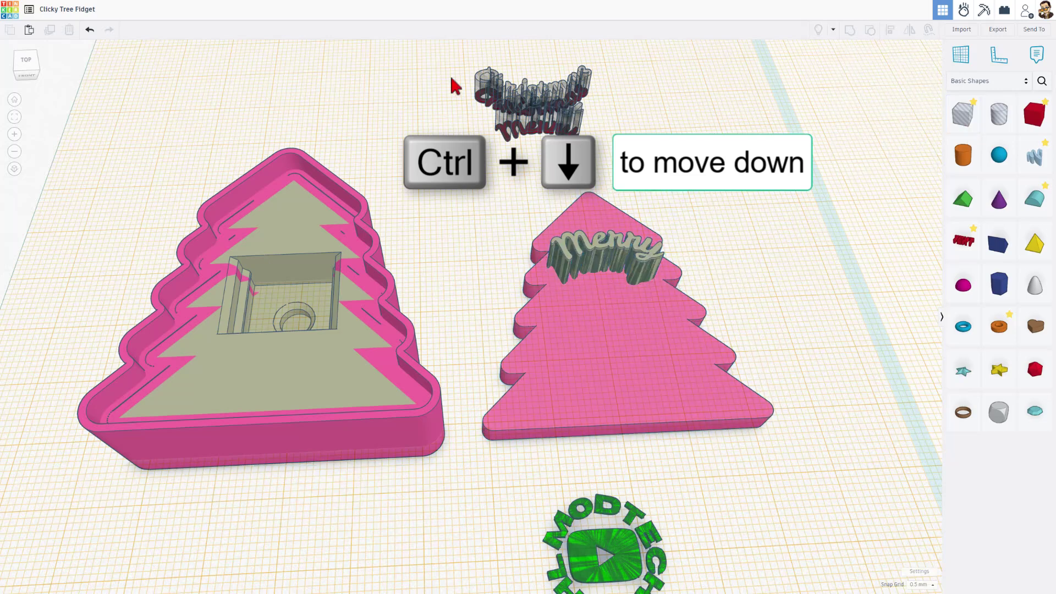
{"action": "right_click_drag", "start_coordinate": [455, 82], "coordinate": [445, 75]}
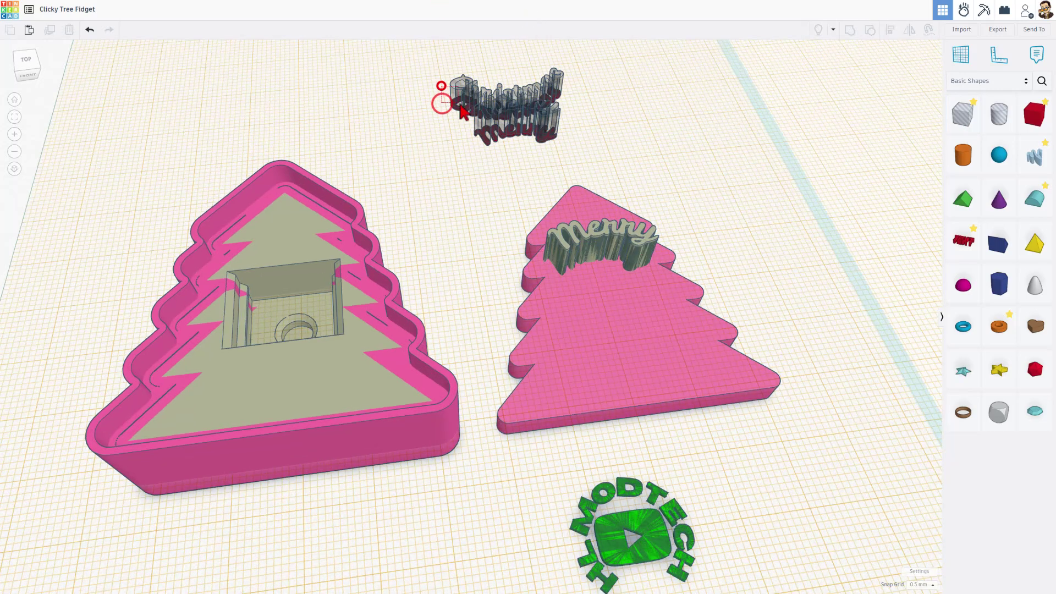
{"action": "left_click_drag", "start_coordinate": [462, 110], "coordinate": [573, 384]}
{"action": "left_click", "coordinate": [711, 286]}
{"action": "right_click_drag", "start_coordinate": [561, 302], "coordinate": [549, 452]}
Step: Move the green MODTECH logo onto the centre of the tree
{"action": "left_click_drag", "start_coordinate": [600, 530], "coordinate": [612, 538]}
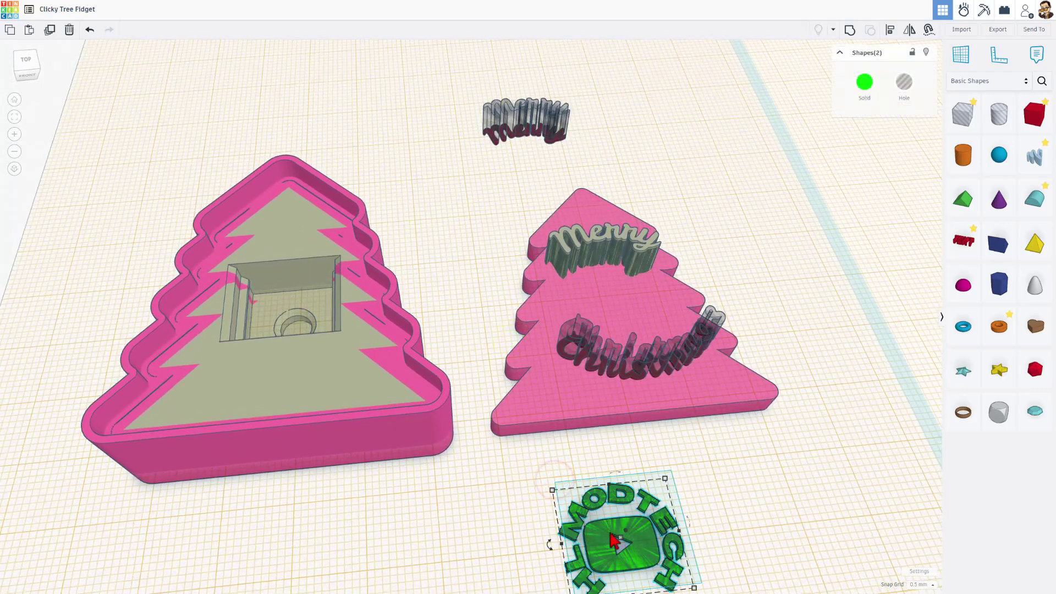
{"action": "scroll", "coordinate": [612, 327], "scroll_direction": "up", "scroll_amount": 5}
{"action": "left_click_drag", "start_coordinate": [613, 325], "coordinate": [616, 308]}
{"action": "scroll", "coordinate": [610, 314], "scroll_direction": "down", "scroll_amount": 5}
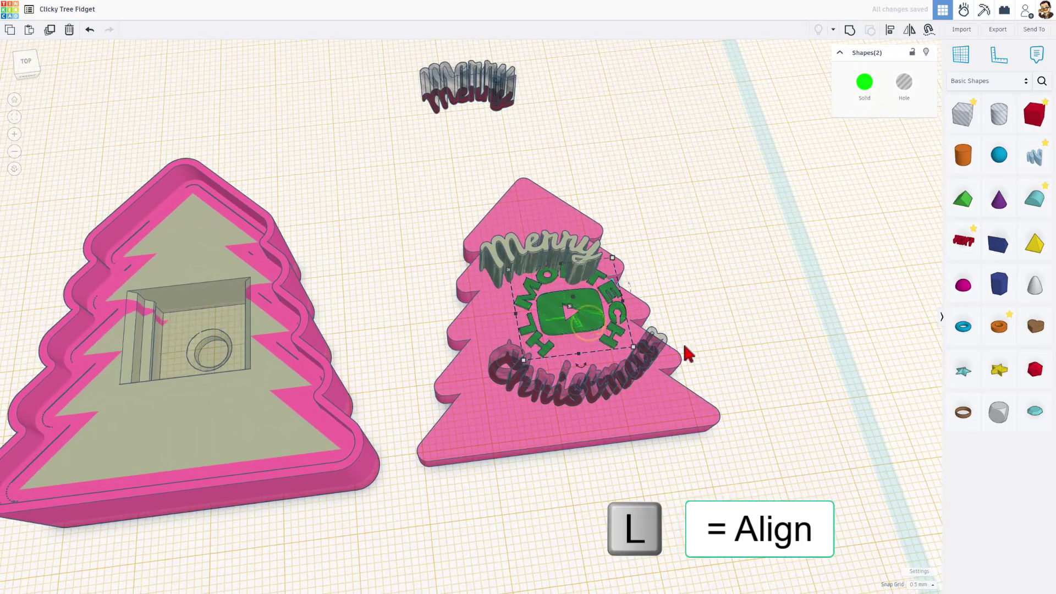
{"action": "left_click", "coordinate": [695, 424]}
Step: Centre-align all shapes on the right tree
{"action": "left_click_drag", "start_coordinate": [633, 188], "coordinate": [474, 520]}
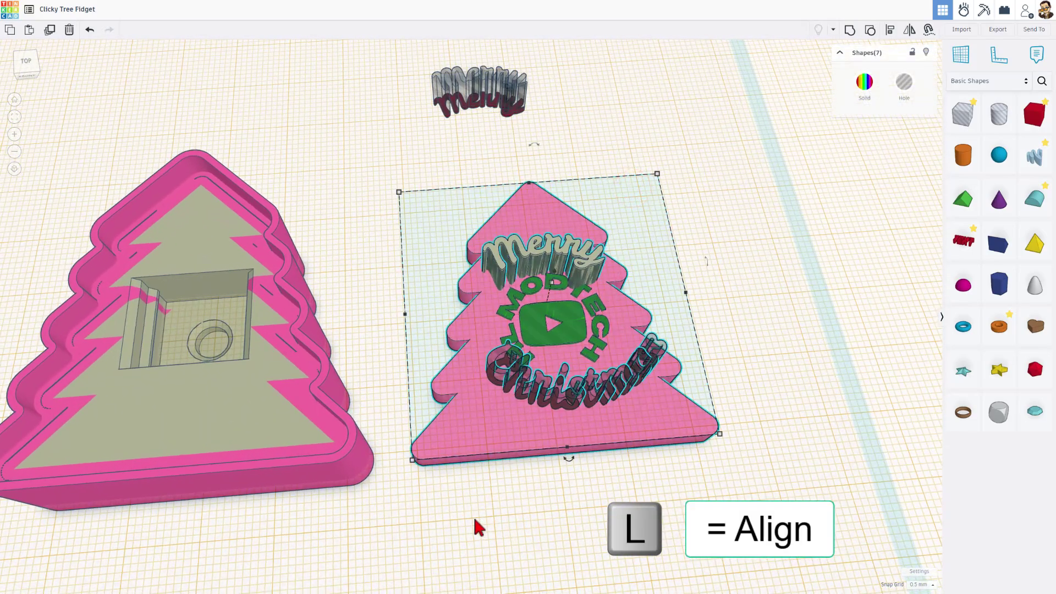
{"action": "key", "text": "l"}
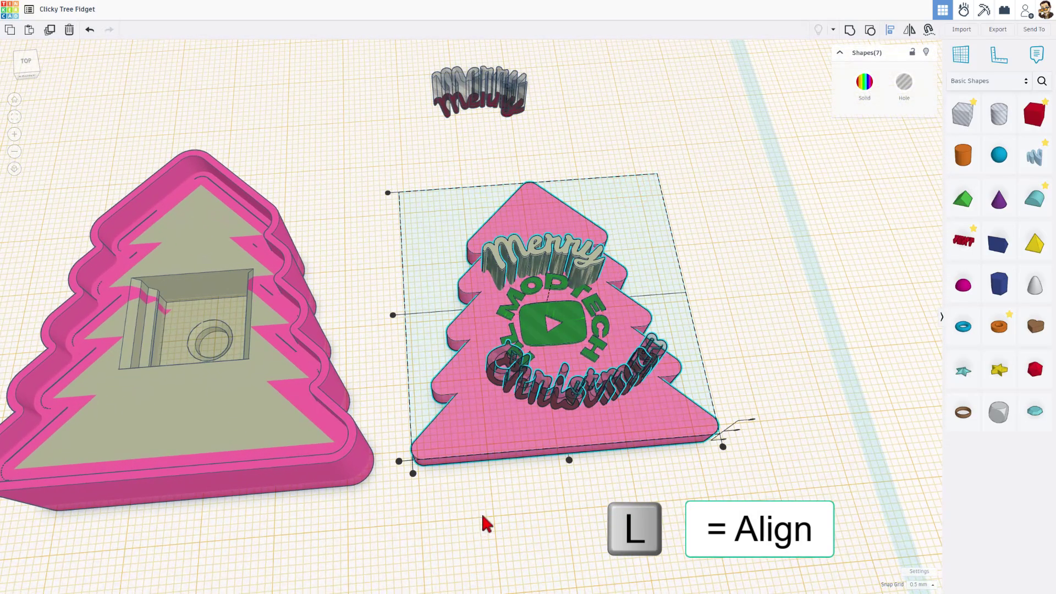
{"action": "left_click", "coordinate": [569, 460]}
{"action": "left_click", "coordinate": [603, 488]}
Step: Orbit around the tree to inspect the aligned texts from side and top views
{"action": "scroll", "coordinate": [602, 487], "scroll_direction": "up", "scroll_amount": 3}
{"action": "right_click_drag", "start_coordinate": [600, 539], "coordinate": [615, 517]}
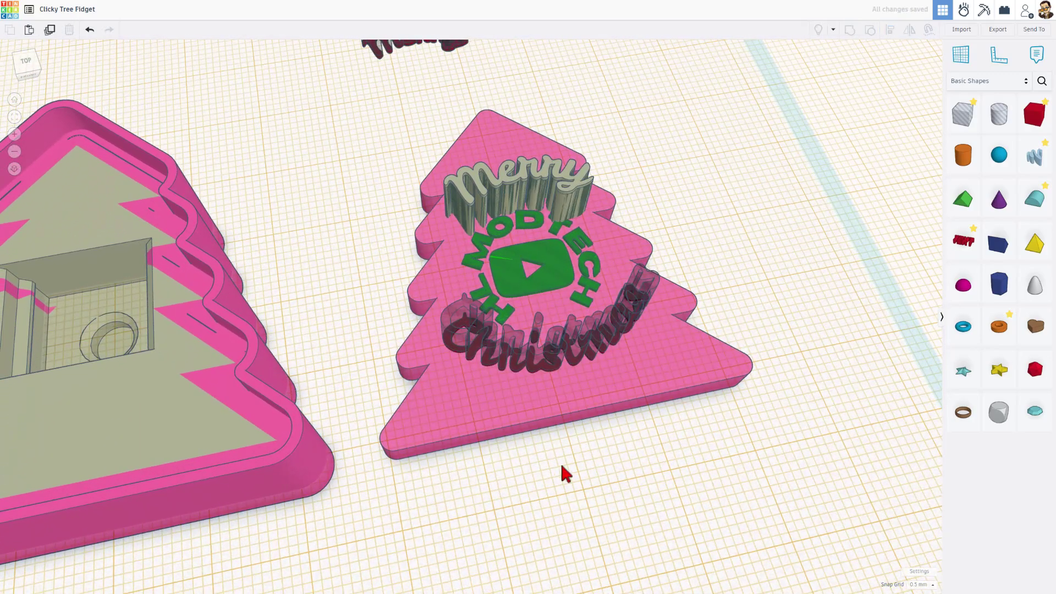
{"action": "right_click_drag", "start_coordinate": [440, 235], "coordinate": [454, 203]}
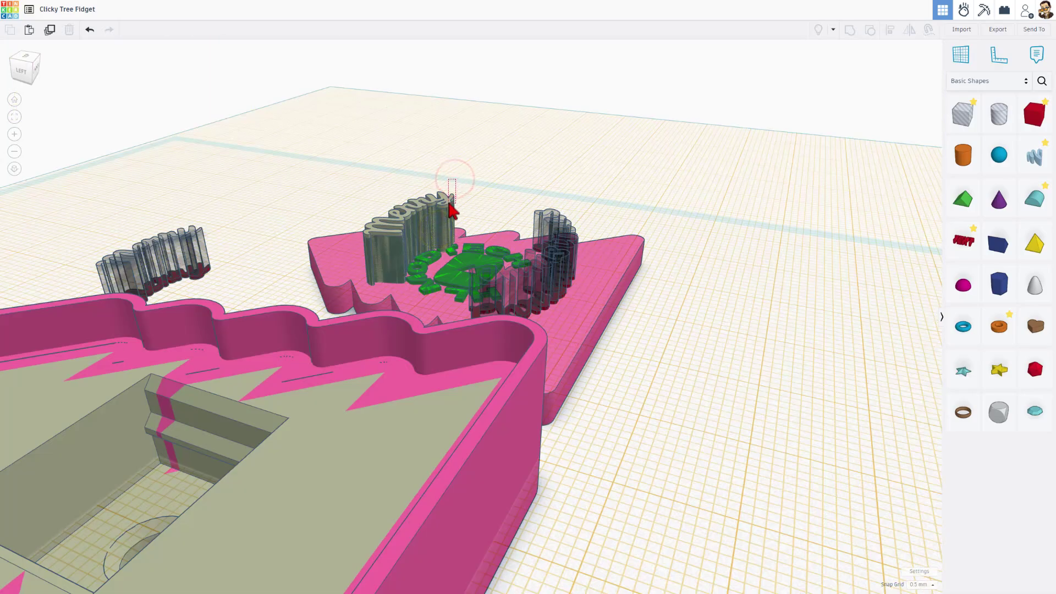
{"action": "left_click", "coordinate": [451, 209]}
{"action": "right_click_drag", "start_coordinate": [715, 137], "coordinate": [577, 299]}
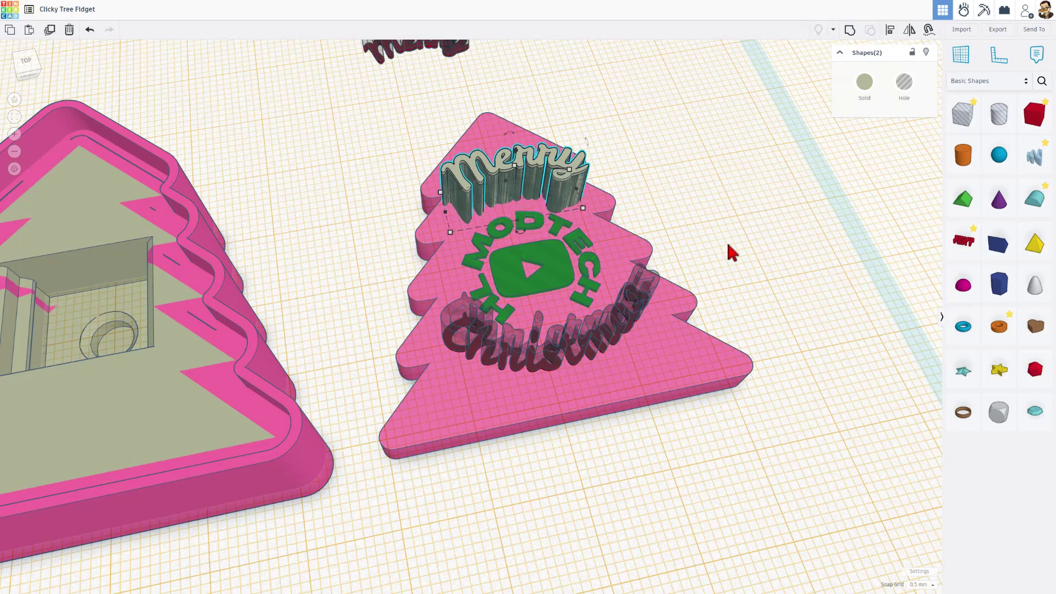
{"action": "left_click", "coordinate": [698, 302]}
{"action": "right_click_drag", "start_coordinate": [699, 301], "coordinate": [751, 271]}
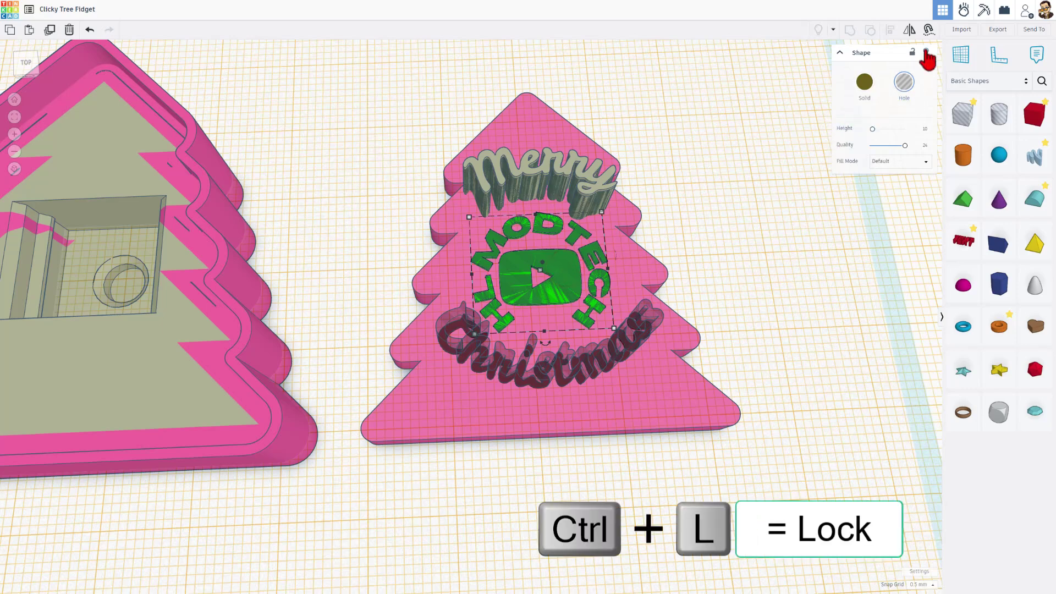
Step: Make the logo solid bright green and lock it, then hide and lock Merry
{"action": "left_click", "coordinate": [864, 82]}
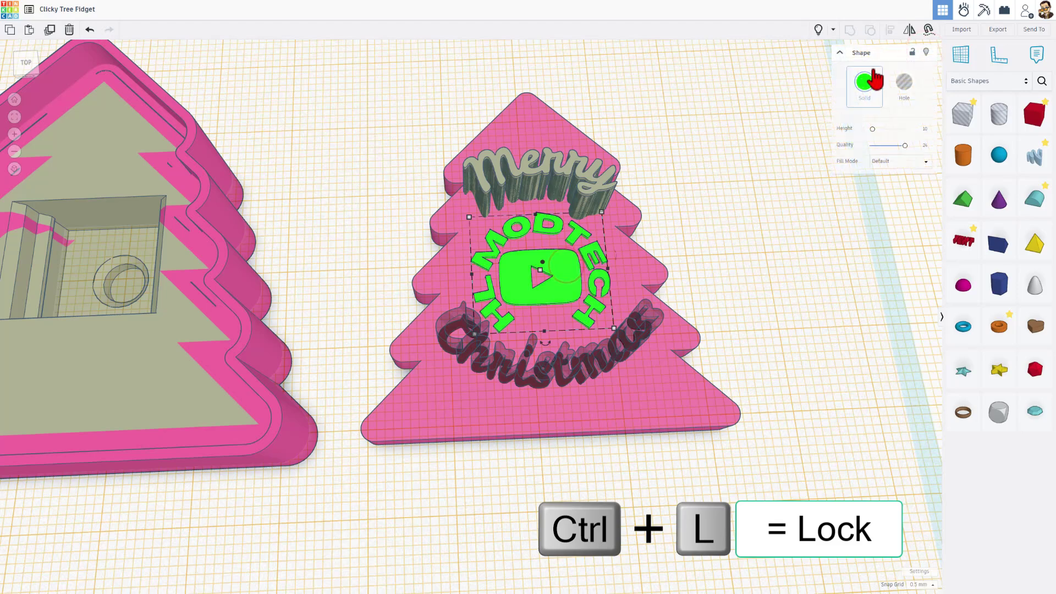
{"action": "left_click", "coordinate": [912, 51]}
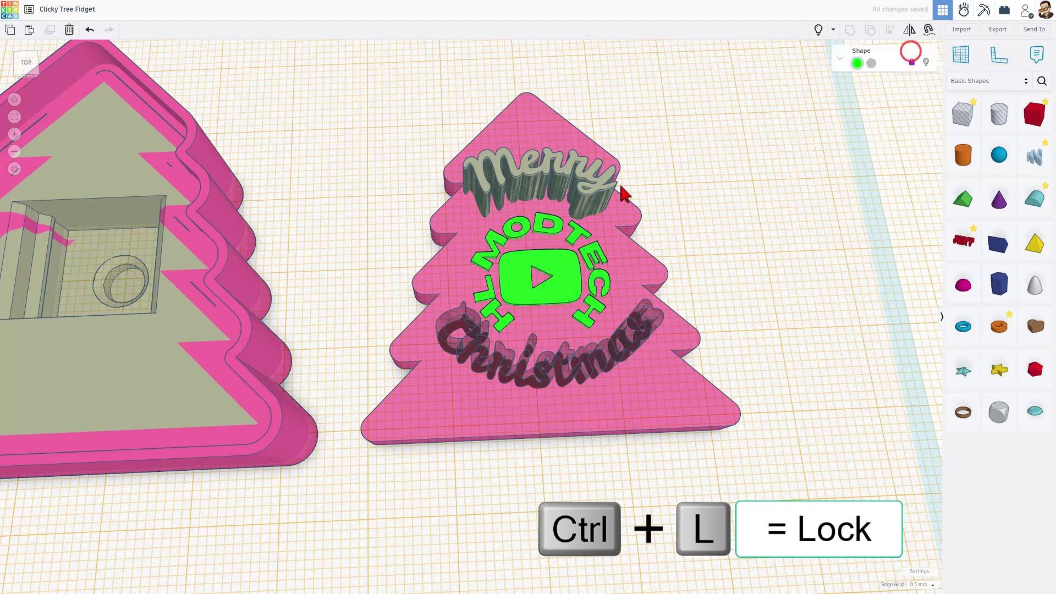
{"action": "left_click", "coordinate": [598, 212]}
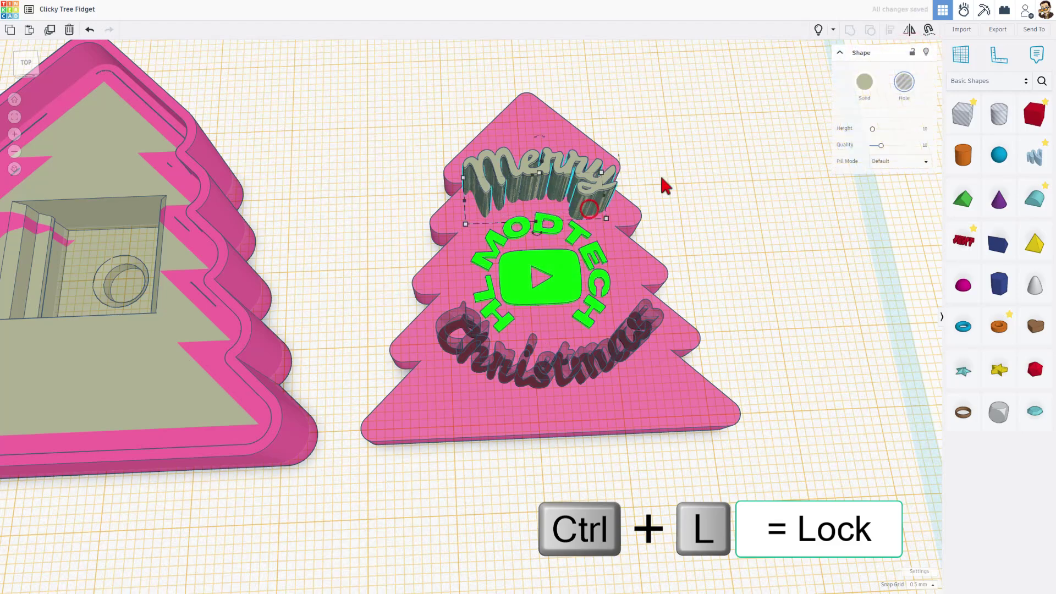
{"action": "left_click", "coordinate": [926, 53]}
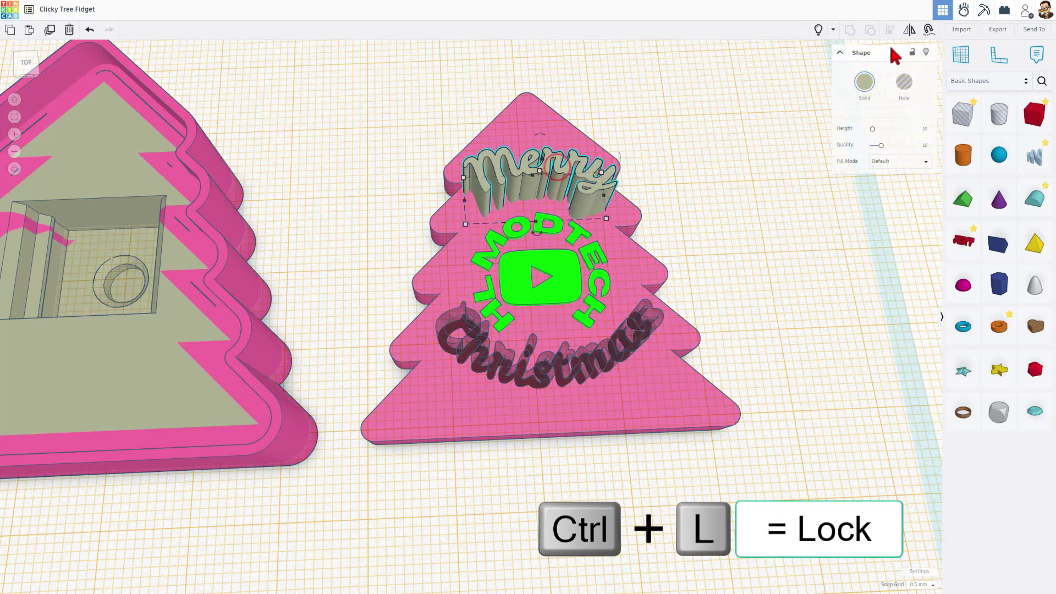
{"action": "left_click", "coordinate": [911, 53]}
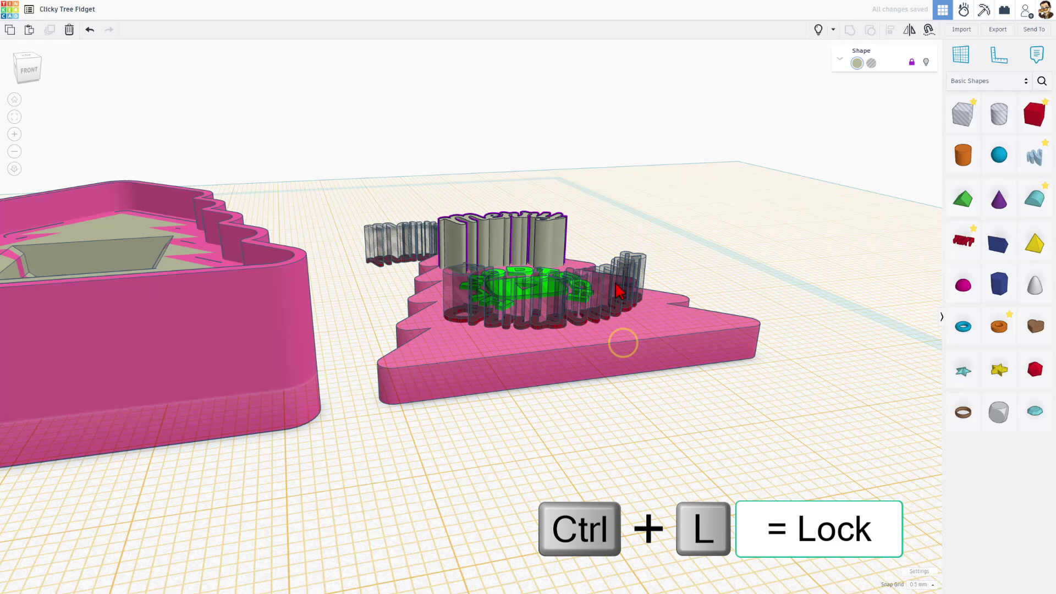
Step: Make the Christmas text a solid red
{"action": "left_click", "coordinate": [615, 283]}
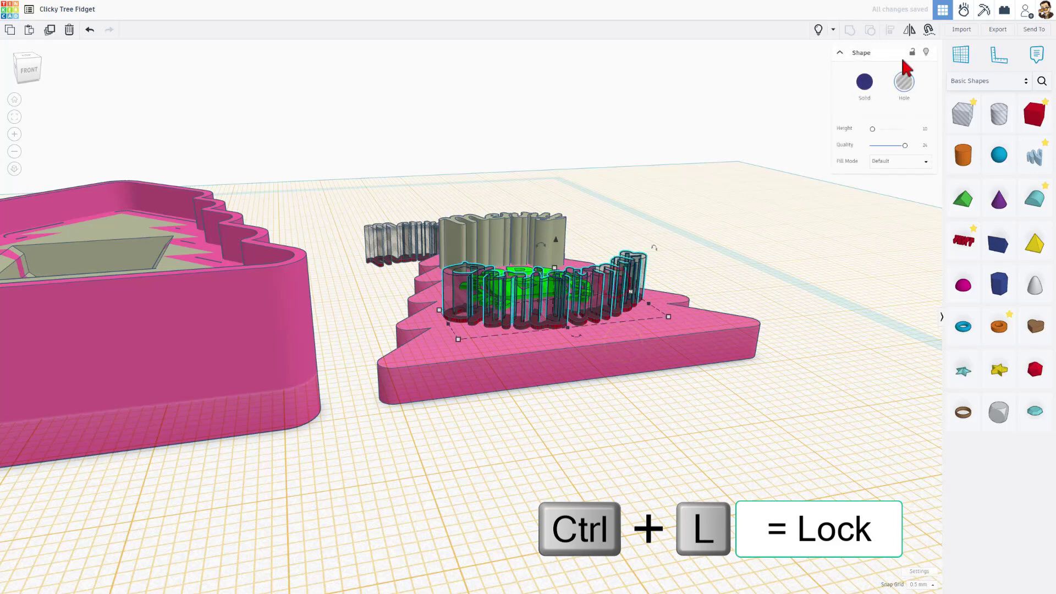
{"action": "left_click", "coordinate": [865, 81]}
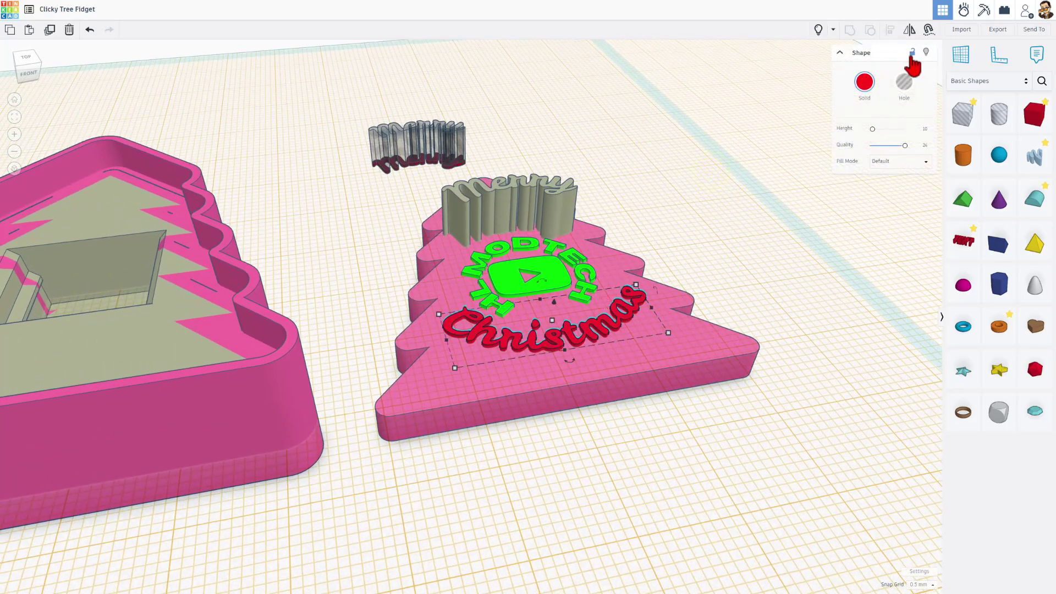
{"action": "left_click", "coordinate": [656, 163]}
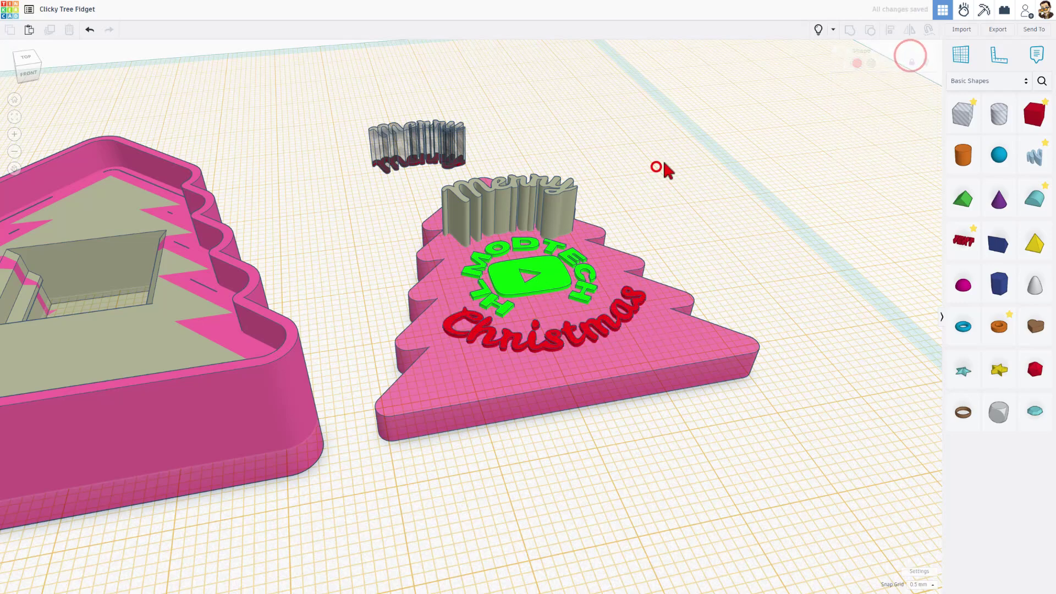
Step: Show all hidden shapes and lower the logo's hole copy slightly
{"action": "left_click", "coordinate": [817, 32]}
{"action": "right_click_drag", "start_coordinate": [737, 170], "coordinate": [708, 198]}
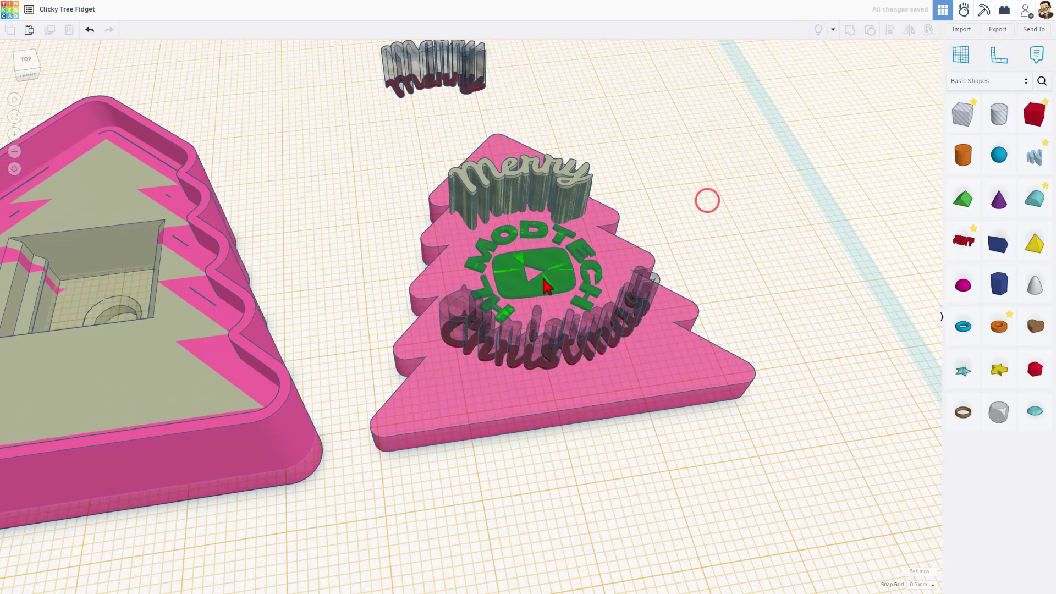
{"action": "left_click", "coordinate": [546, 285]}
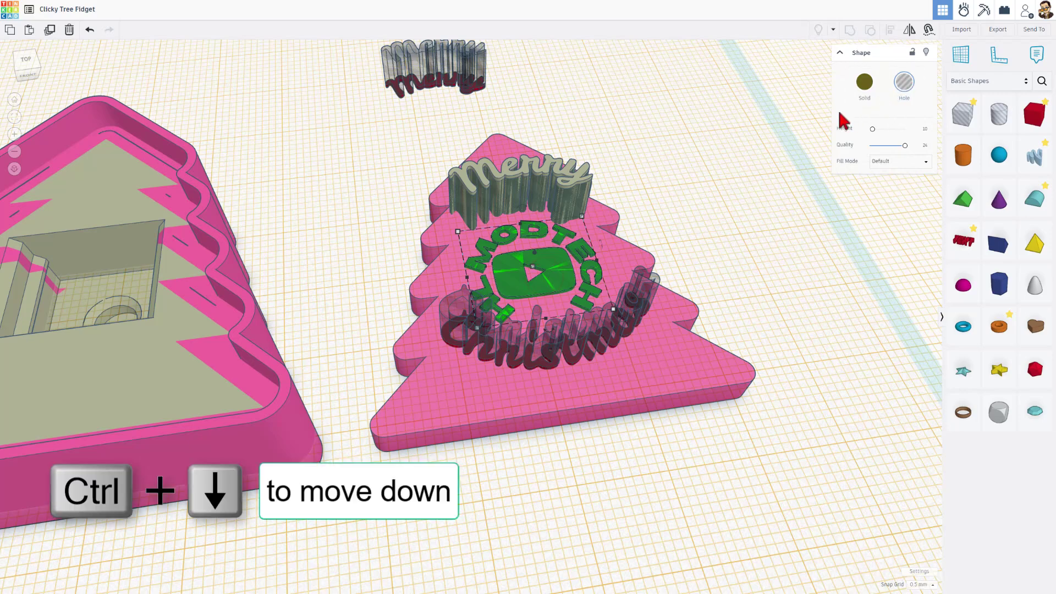
{"action": "key", "text": "ctrl+Down"}
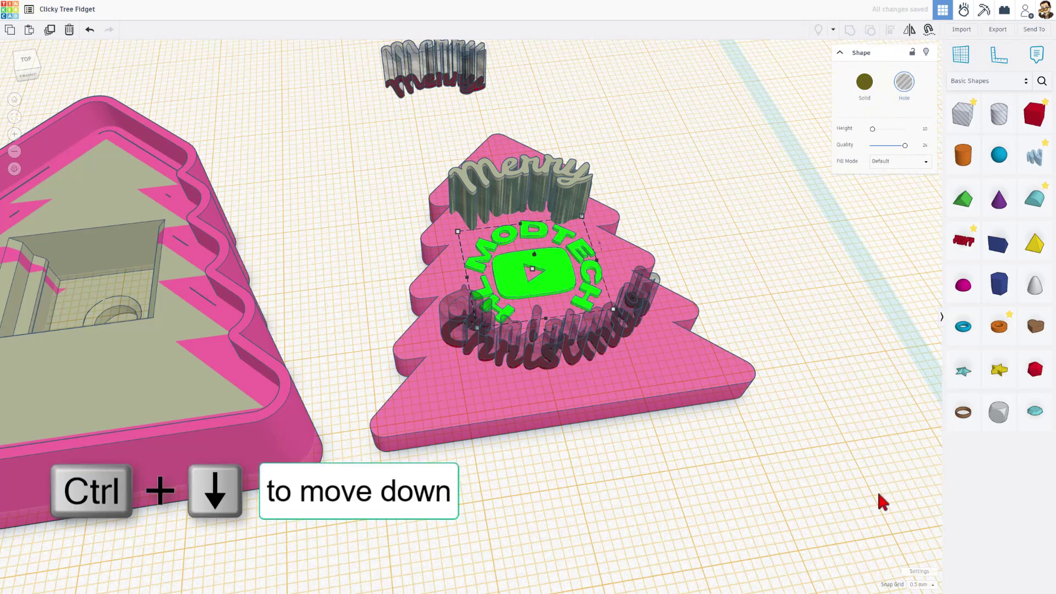
Step: Lower the Christmas hole text slightly and select all seven front tree shapes
{"action": "left_click", "coordinate": [576, 338]}
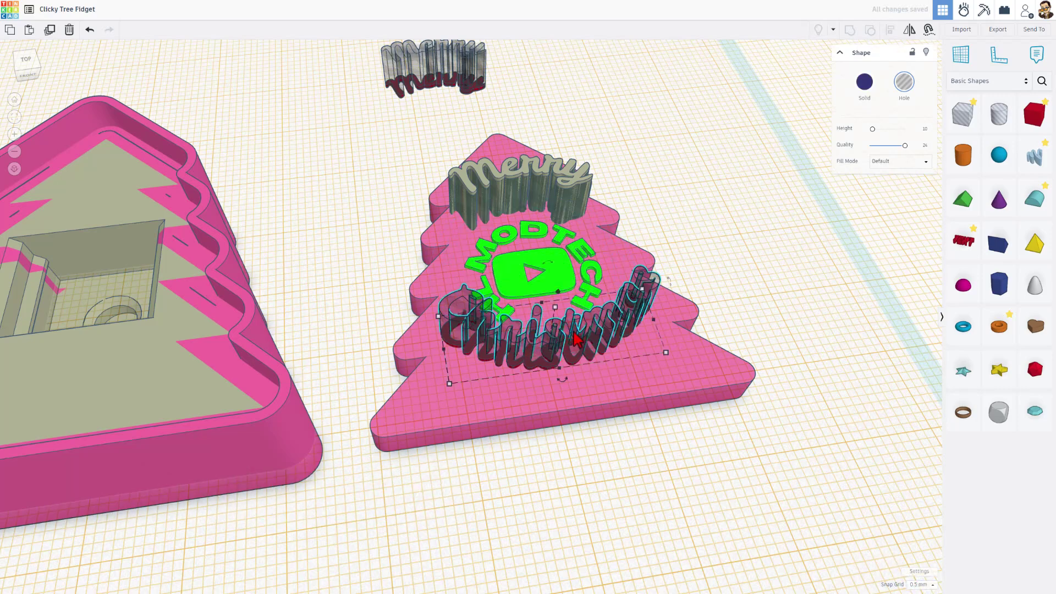
{"action": "key", "text": "ctrl+Down"}
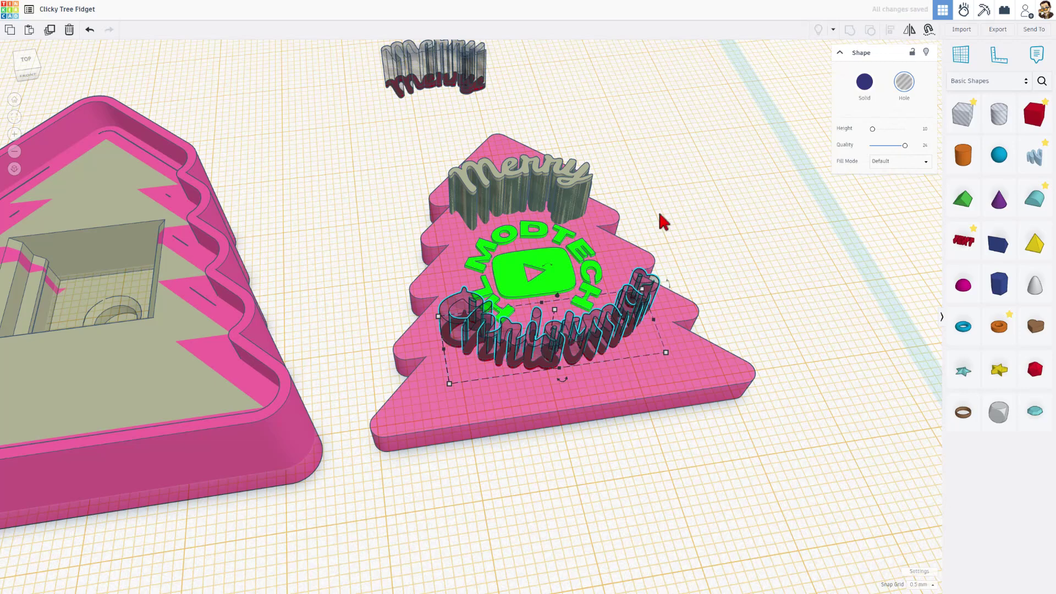
{"action": "left_click", "coordinate": [691, 203]}
{"action": "right_click_drag", "start_coordinate": [691, 203], "coordinate": [418, 196]}
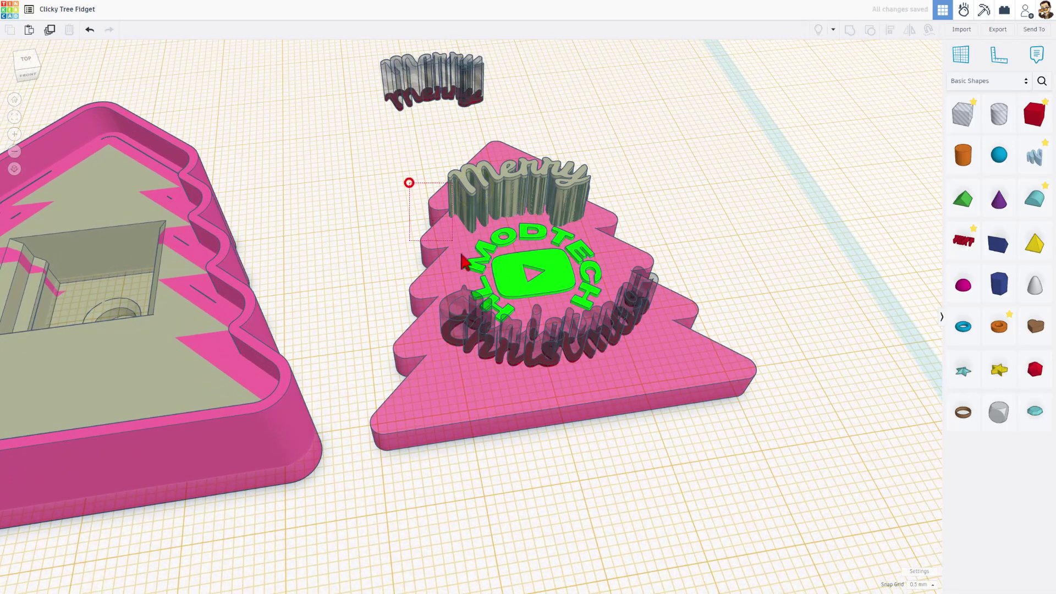
{"action": "left_click_drag", "start_coordinate": [473, 277], "coordinate": [578, 352]}
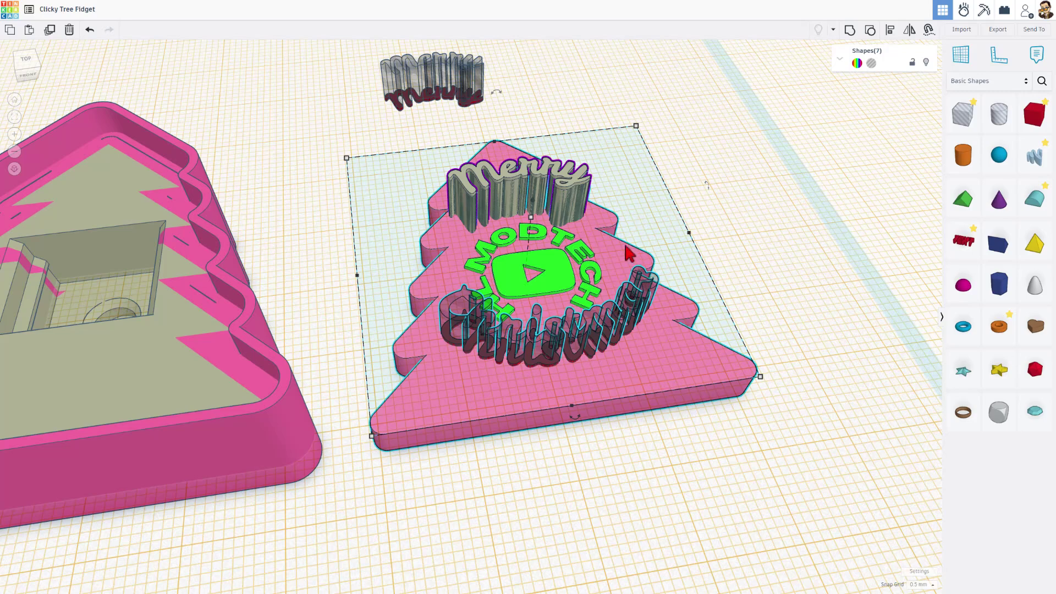
Step: Group the selected tree shapes
{"action": "key", "text": "ctrl+g"}
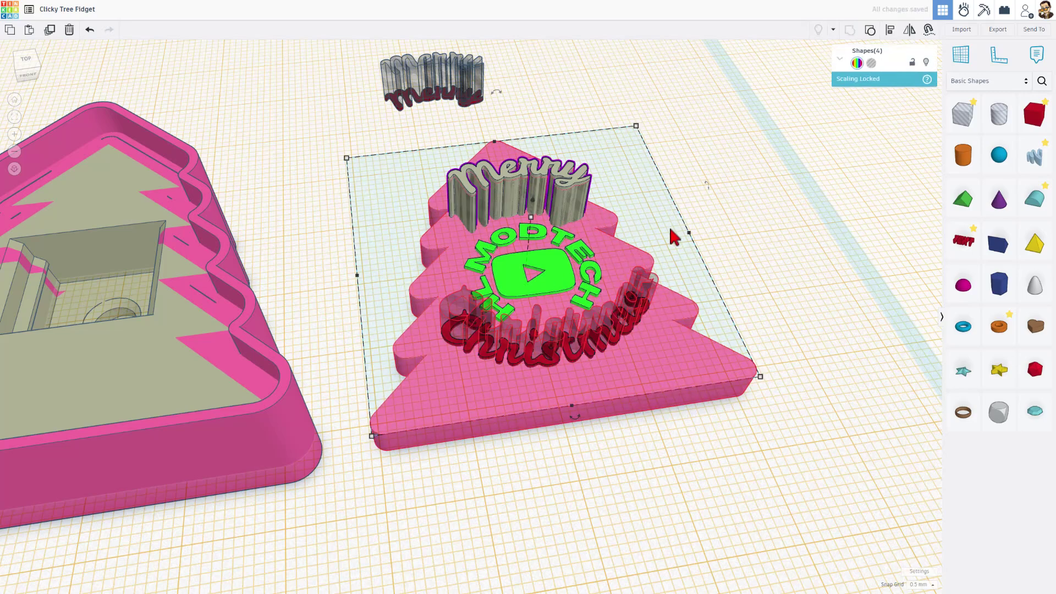
{"action": "left_click", "coordinate": [750, 214]}
{"action": "right_click_drag", "start_coordinate": [721, 221], "coordinate": [678, 223]}
Step: Lower the Christmas text and hide it
{"action": "left_click", "coordinate": [567, 220]}
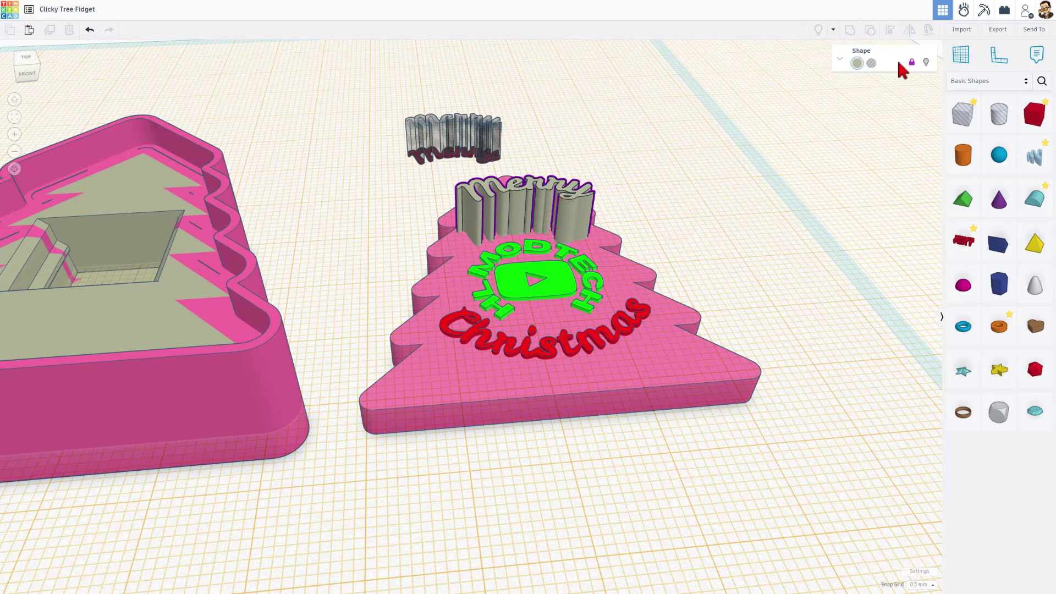
{"action": "key", "text": "Tab"}
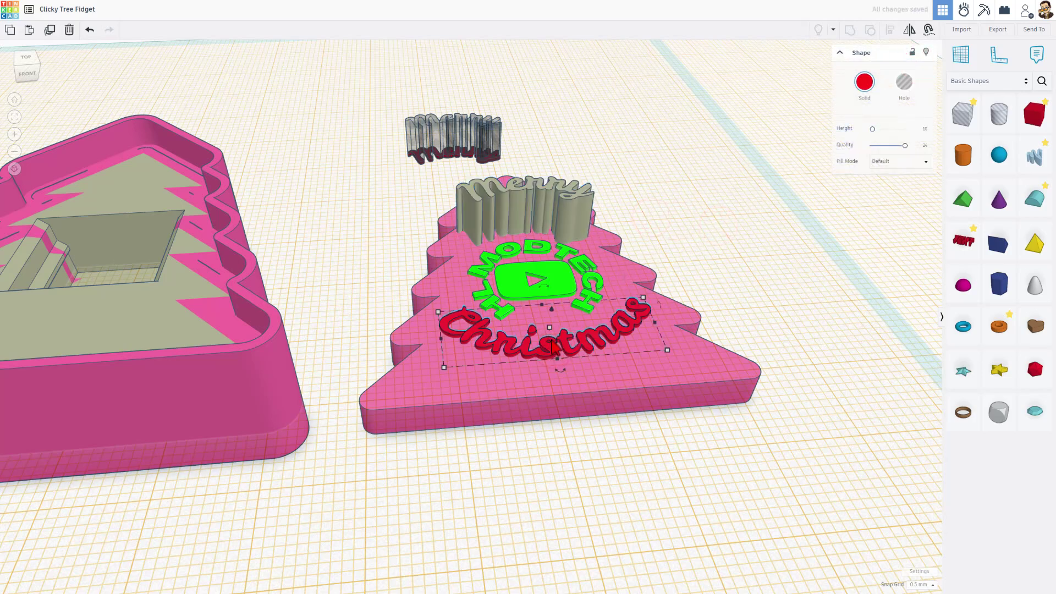
{"action": "key", "text": "ctrl+Down"}
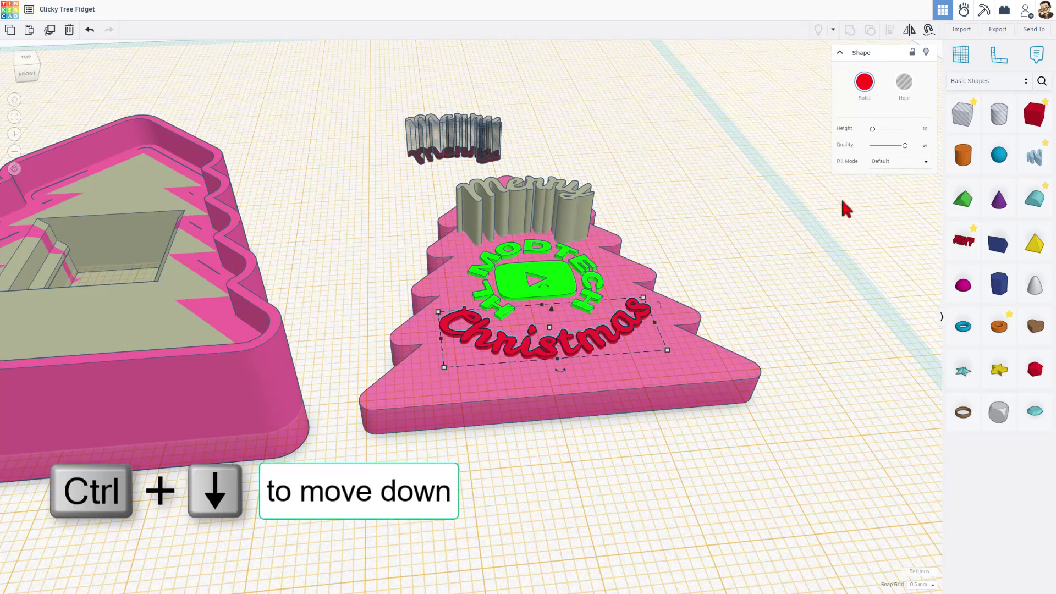
{"action": "left_click", "coordinate": [925, 52]}
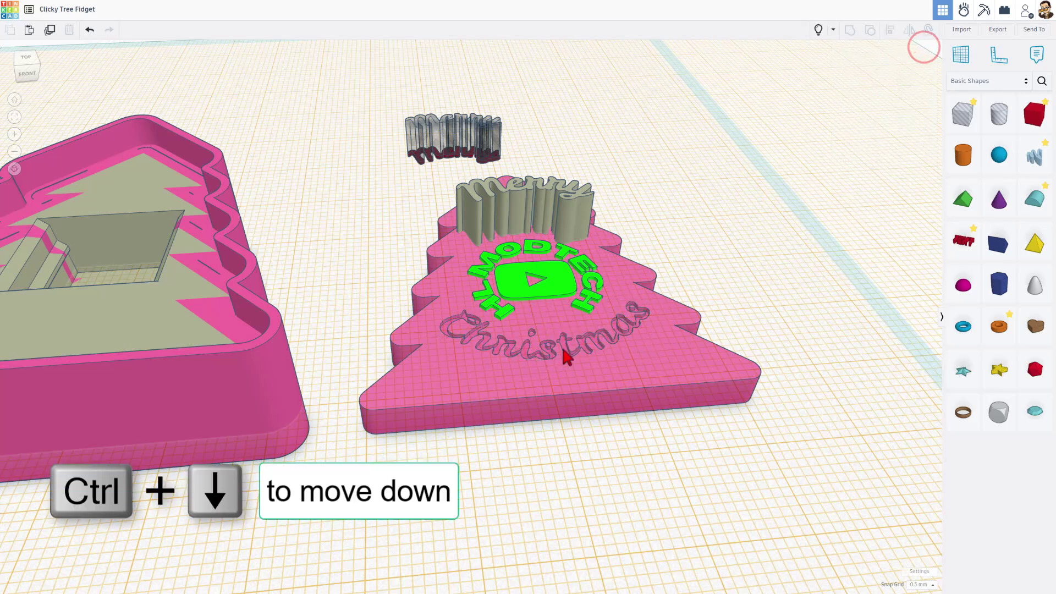
Step: Show all shapes again and sink the red Christmas text into the tree
{"action": "left_click", "coordinate": [818, 30]}
{"action": "left_click", "coordinate": [716, 224]}
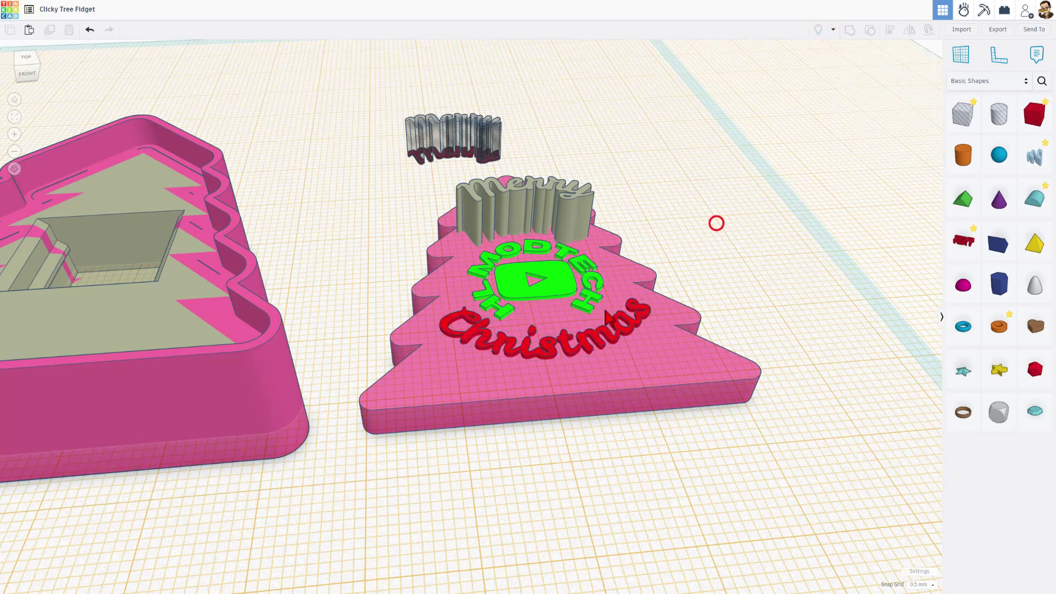
{"action": "left_click", "coordinate": [597, 347]}
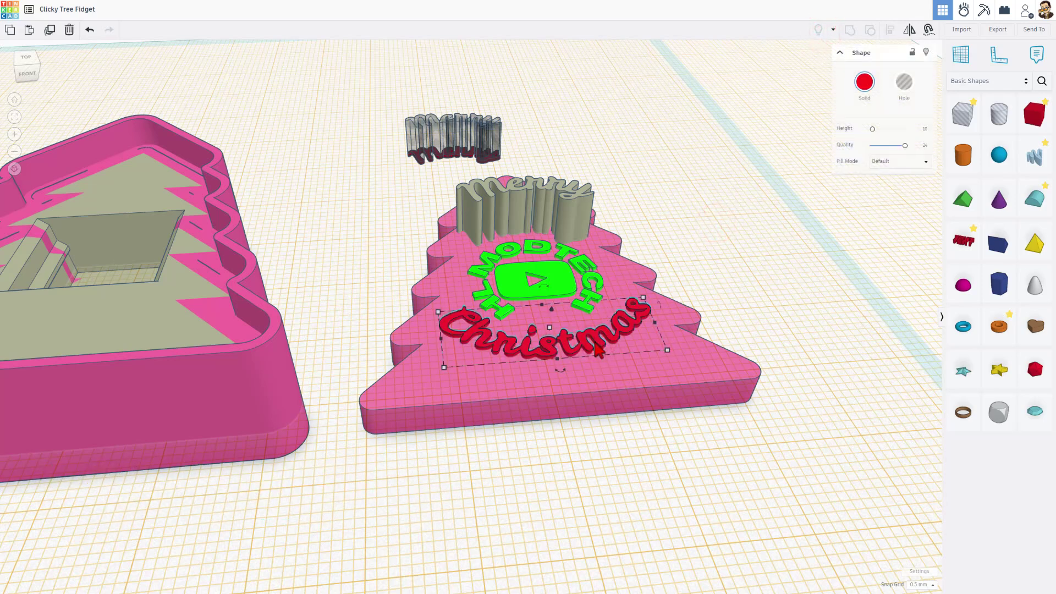
{"action": "key", "text": "ctrl+Down"}
Step: Change the snap grid to 0.1 mm
{"action": "left_click", "coordinate": [571, 287]}
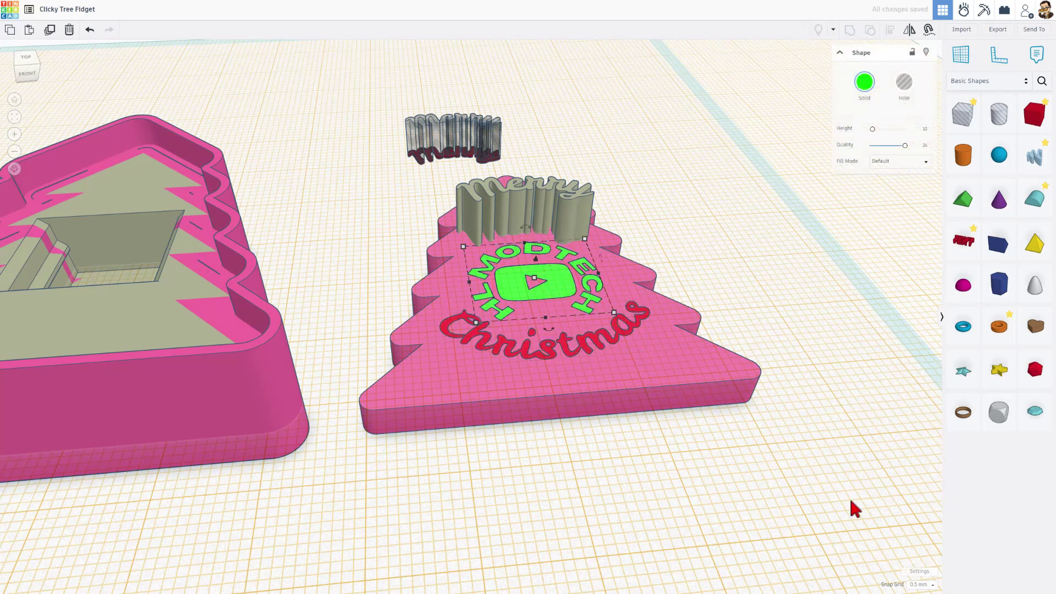
{"action": "left_click", "coordinate": [918, 585]}
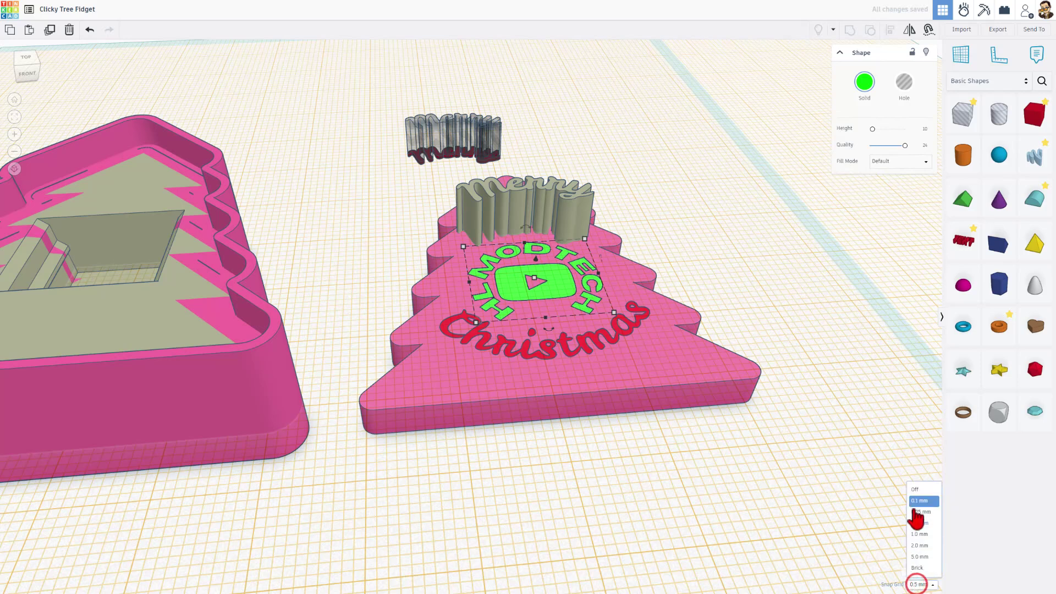
{"action": "left_click", "coordinate": [922, 524]}
{"action": "left_click", "coordinate": [727, 318]}
Step: Set the upright Merry text's height to 0.5
{"action": "left_click", "coordinate": [522, 193]}
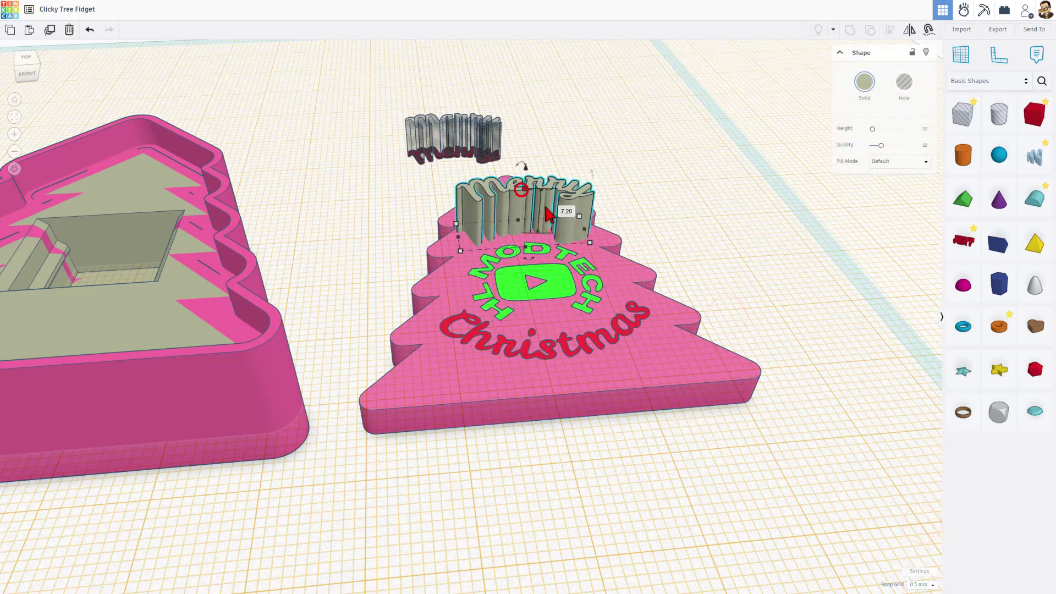
{"action": "left_click", "coordinate": [567, 214]}
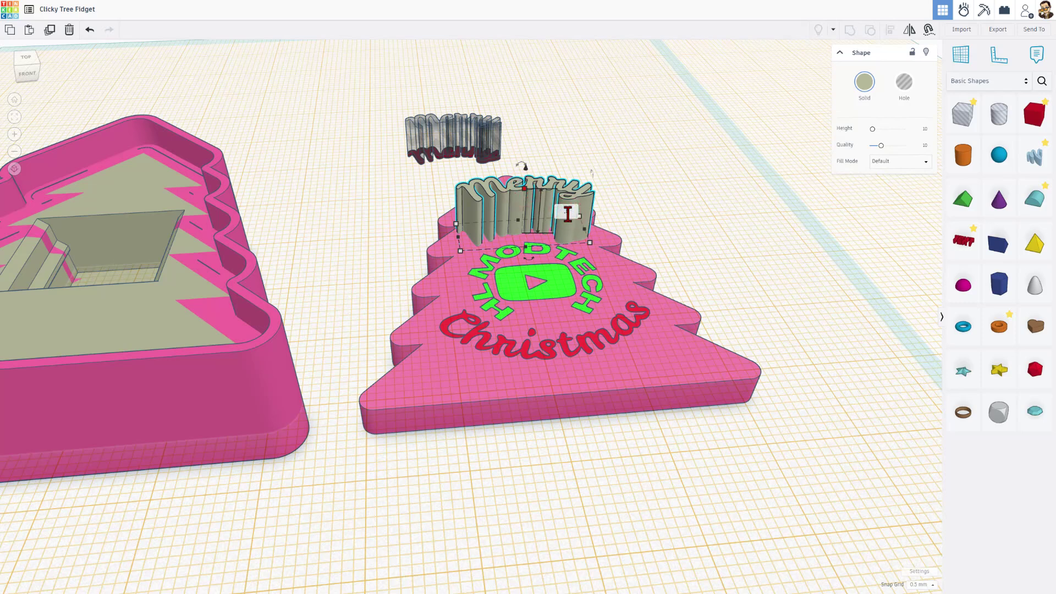
{"action": "type", "text": "0.5"}
{"action": "key", "text": "Return"}
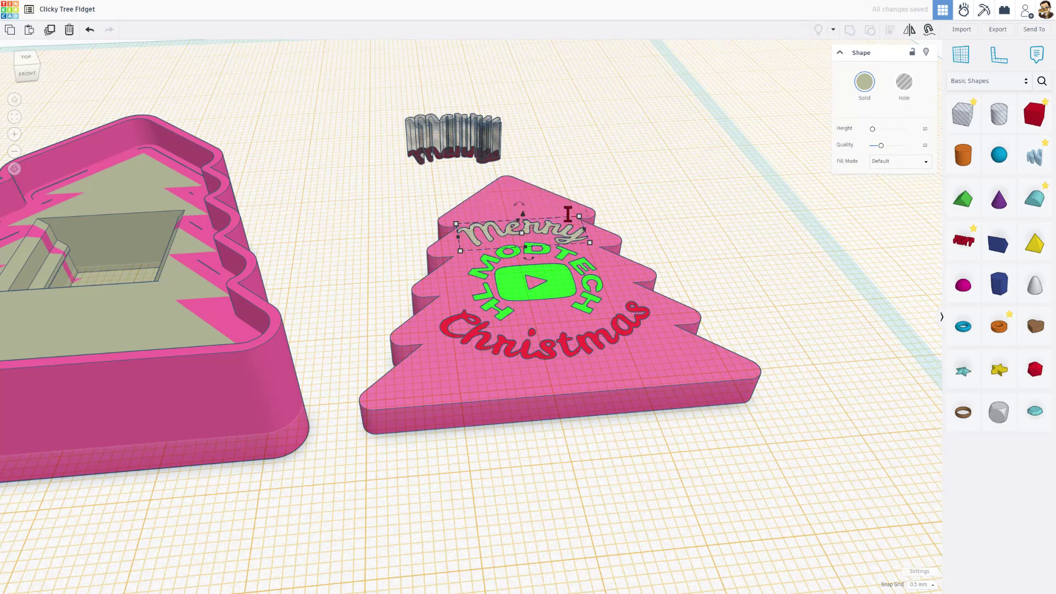
{"action": "right_click_drag", "start_coordinate": [681, 193], "coordinate": [740, 224]}
Step: Colour the tree base green with the Solid colour picker
{"action": "left_click", "coordinate": [553, 169]}
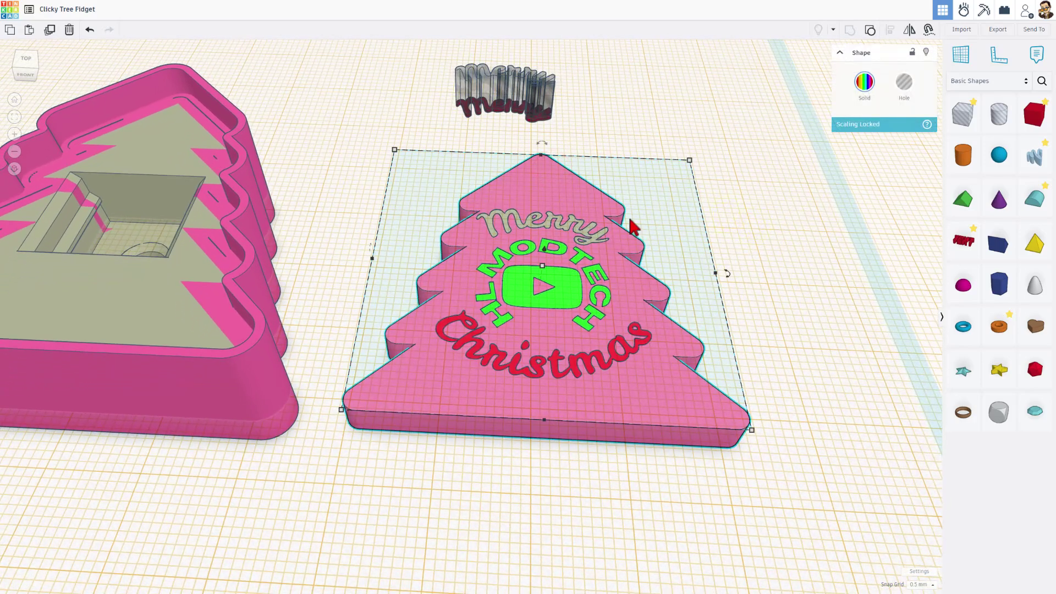
{"action": "left_click", "coordinate": [864, 82]}
{"action": "left_click", "coordinate": [836, 211]}
{"action": "left_click", "coordinate": [813, 202]}
Step: Turn the MODTECH logo group red using a preset red
{"action": "left_click", "coordinate": [537, 291]}
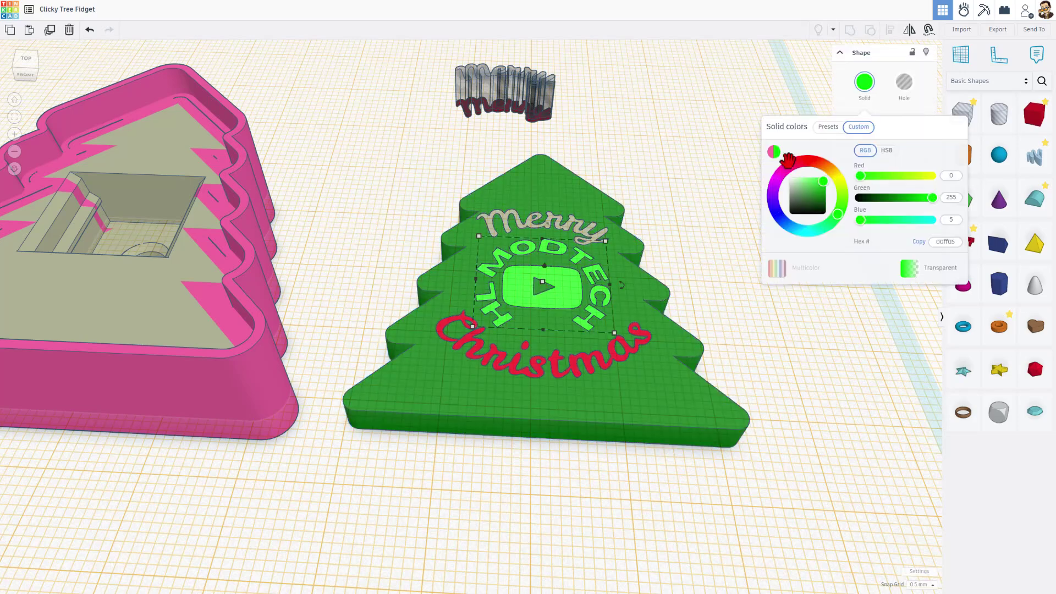
{"action": "left_click", "coordinate": [805, 161]}
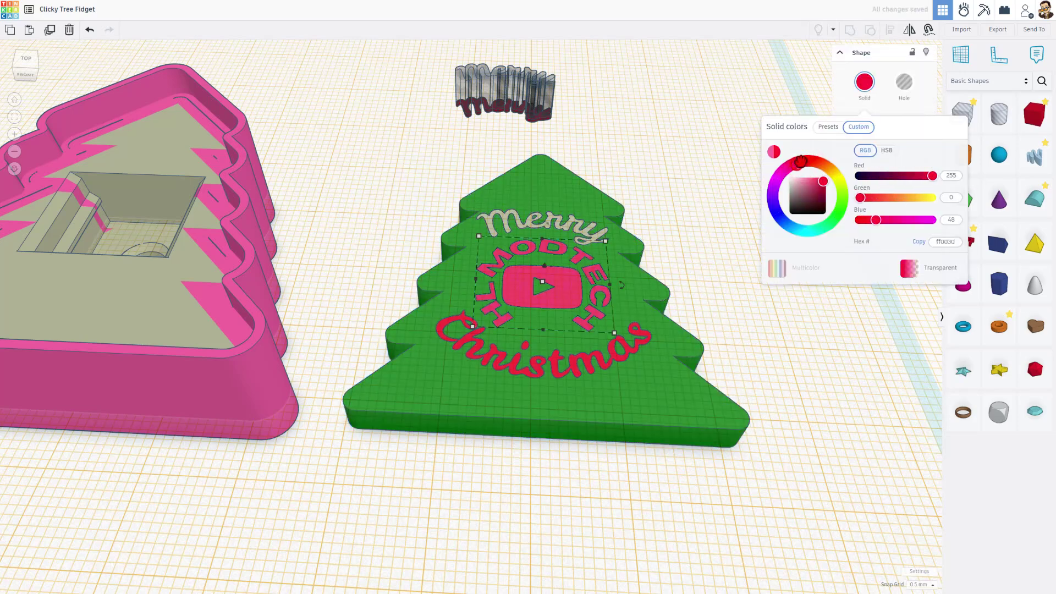
{"action": "left_click", "coordinate": [798, 163]}
{"action": "left_click", "coordinate": [828, 127]}
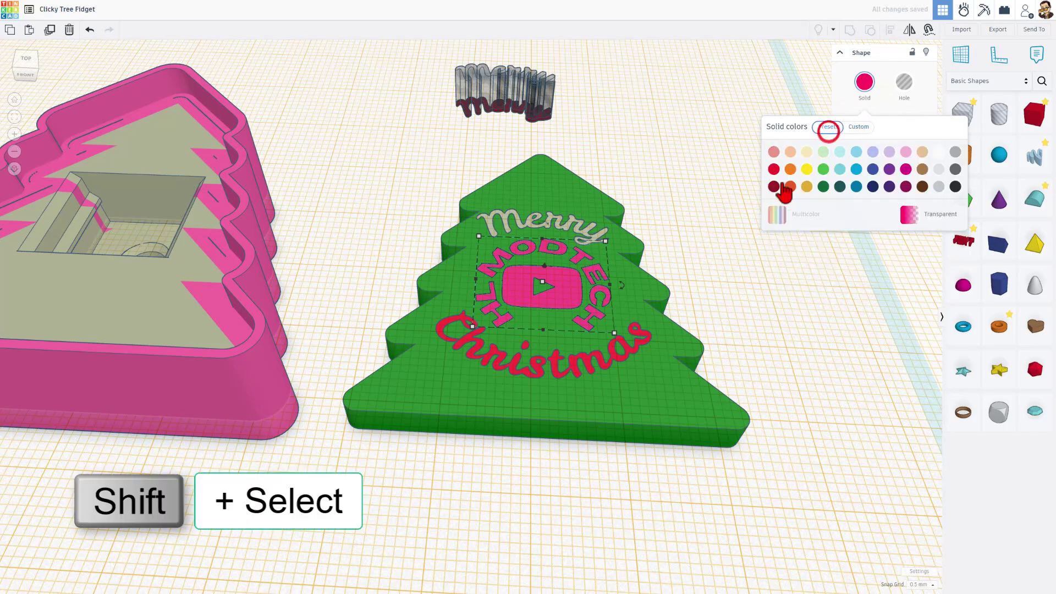
{"action": "left_click", "coordinate": [774, 168]}
Step: Select both the Merry and Christmas text and make them white
{"action": "left_click", "coordinate": [636, 320]}
{"action": "left_click", "coordinate": [560, 226], "text": "shift"}
{"action": "left_click", "coordinate": [864, 84]}
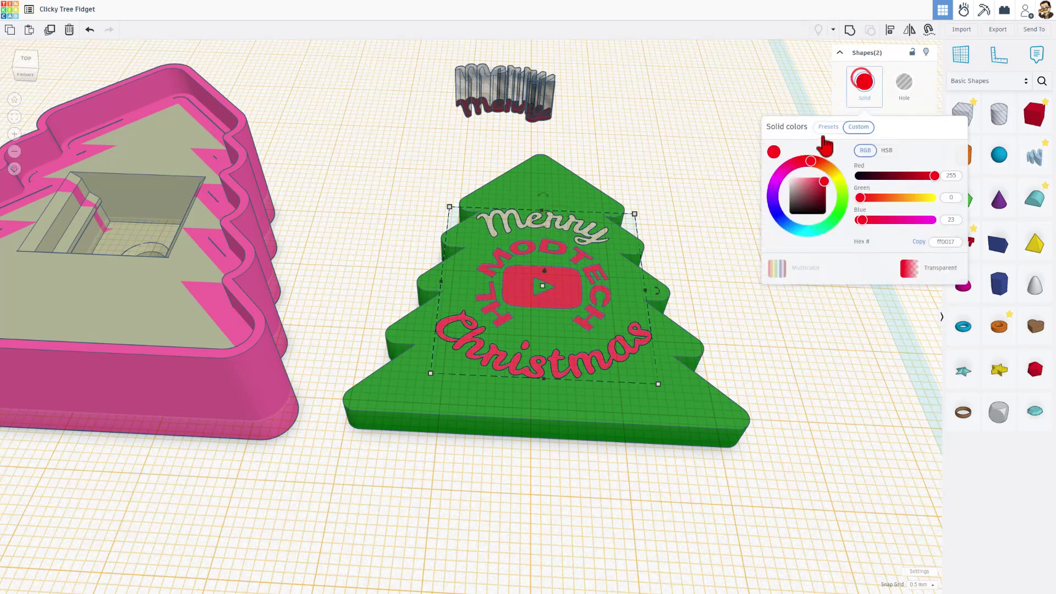
{"action": "left_click_drag", "start_coordinate": [797, 184], "coordinate": [781, 170]}
{"action": "left_click", "coordinate": [686, 148]}
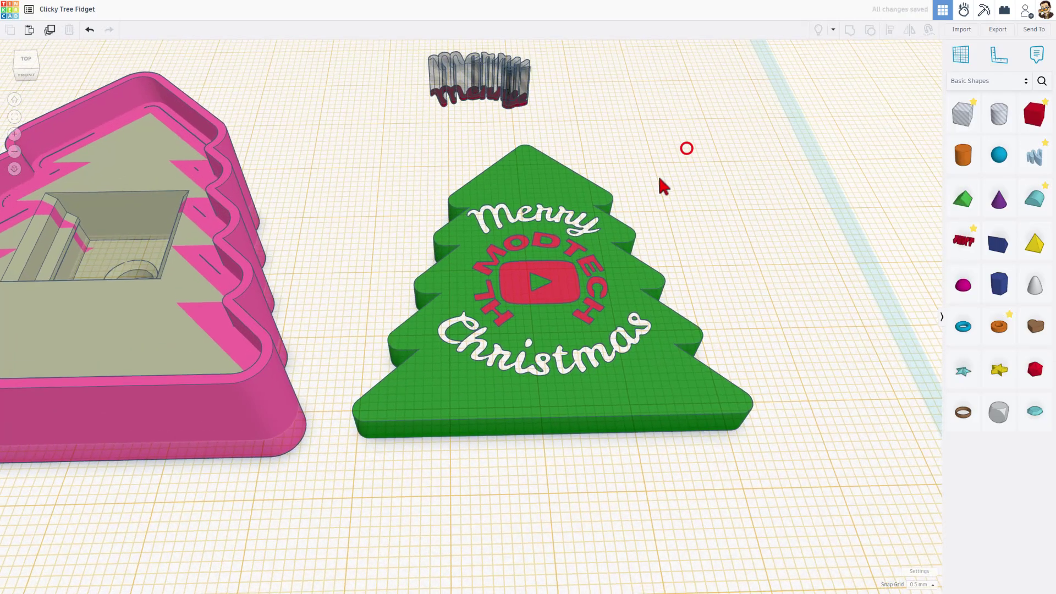
{"action": "right_click_drag", "start_coordinate": [660, 183], "coordinate": [674, 164]}
Step: Set the workplane and flip the tree with its text and logo 180° upside down
{"action": "key", "text": "w"}
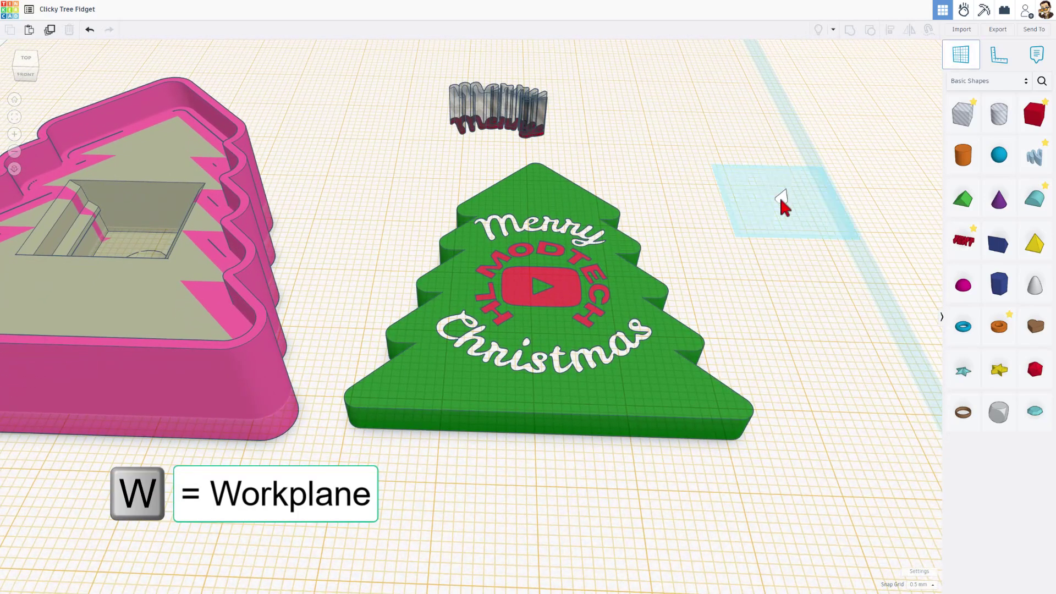
{"action": "left_click", "coordinate": [754, 229]}
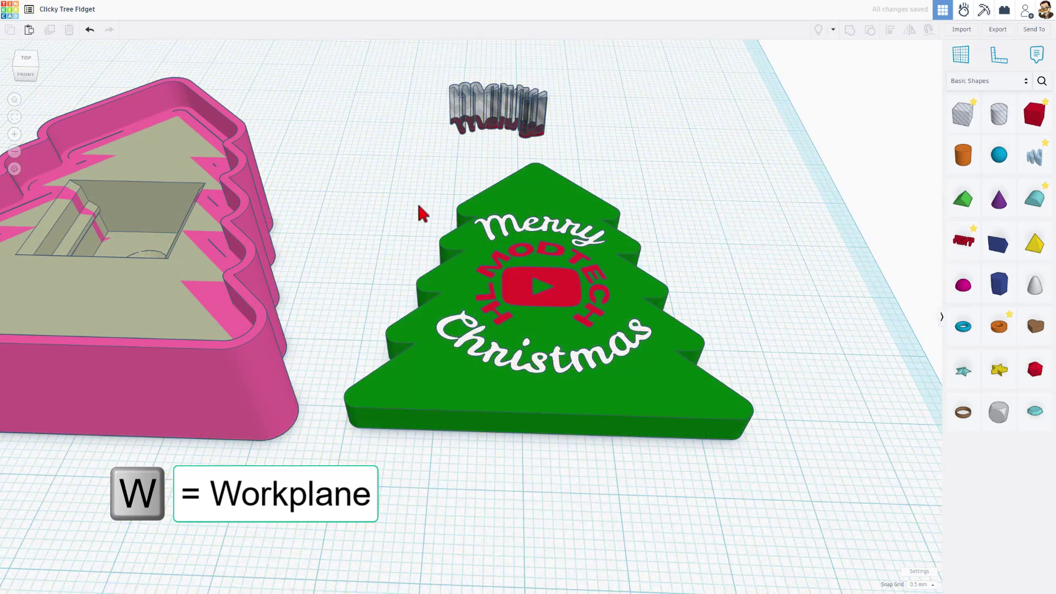
{"action": "left_click_drag", "start_coordinate": [412, 201], "coordinate": [571, 381]}
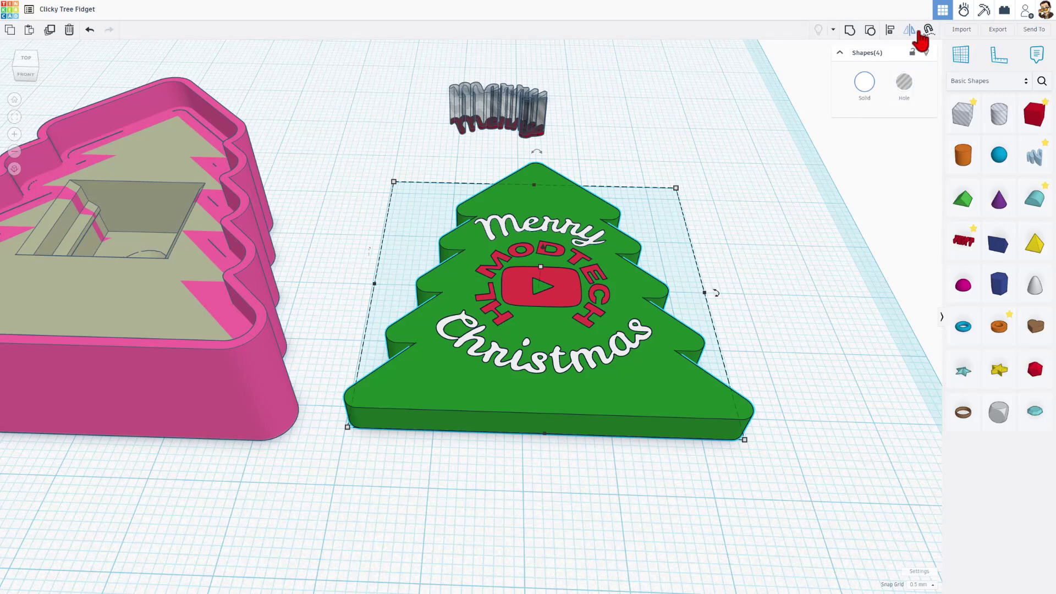
{"action": "left_click_drag", "start_coordinate": [544, 158], "coordinate": [540, 205]}
Step: Check the underside's square socket recess and select only the green tree
{"action": "right_click_drag", "start_coordinate": [767, 280], "coordinate": [652, 296]}
{"action": "left_click", "coordinate": [790, 297]}
{"action": "left_click", "coordinate": [651, 297]}
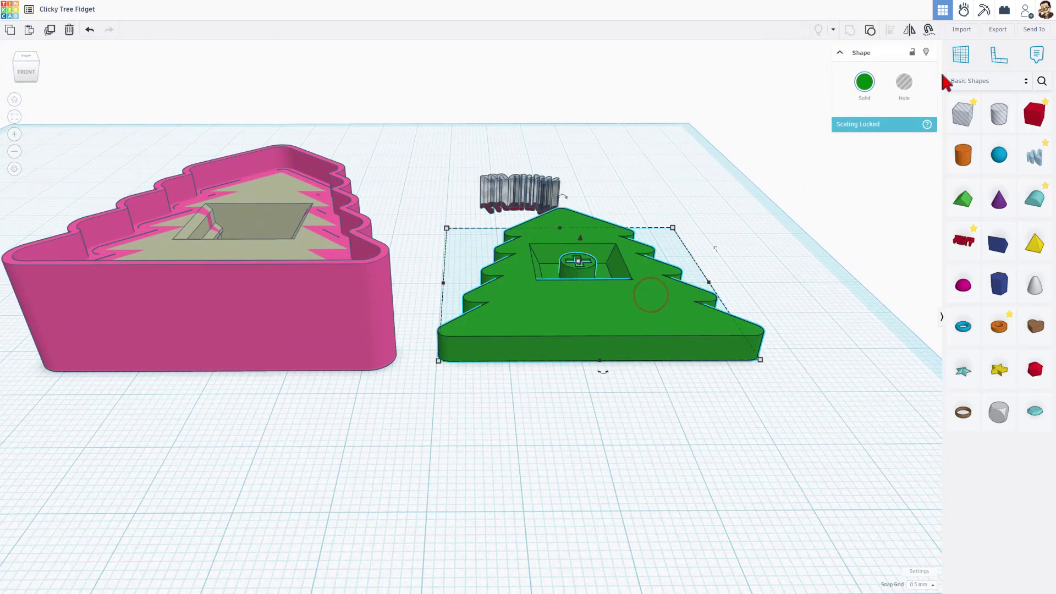
Step: Download the green tree as an STL file, then hide it from the workplane
{"action": "left_click", "coordinate": [995, 30]}
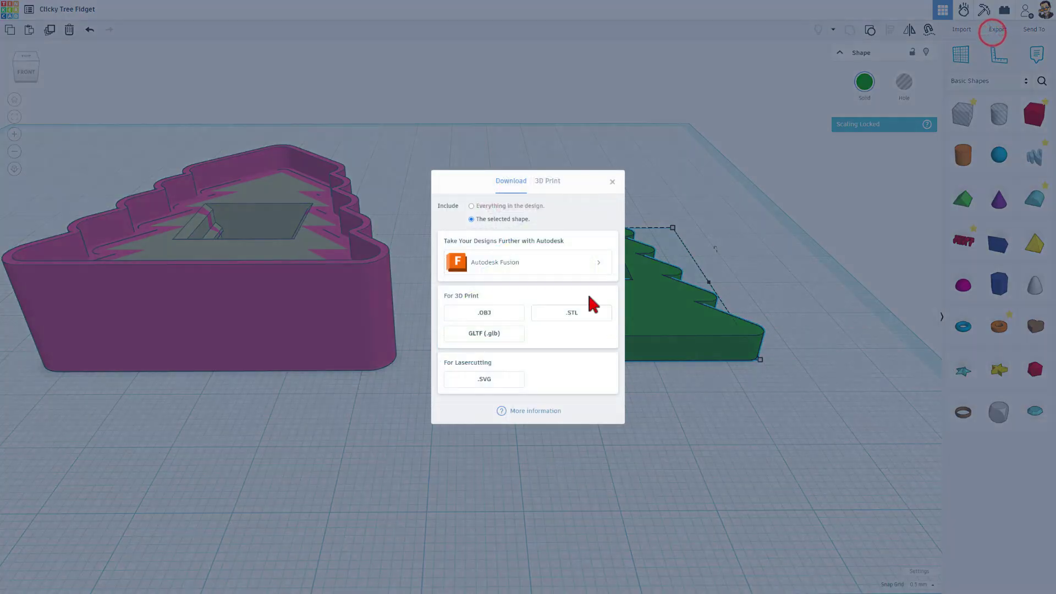
{"action": "left_click", "coordinate": [564, 314]}
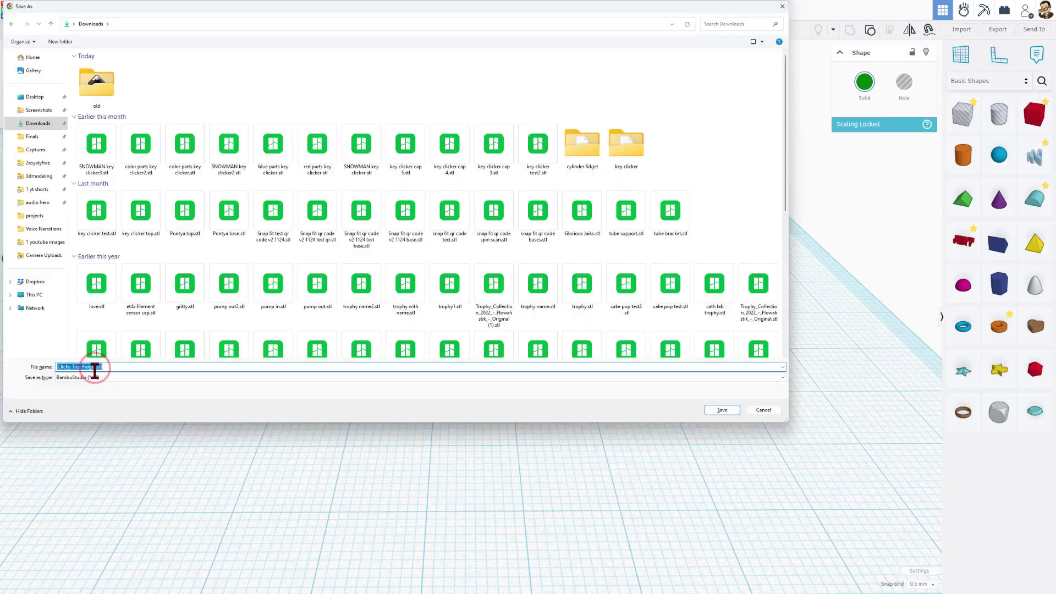
{"action": "left_click", "coordinate": [95, 367]}
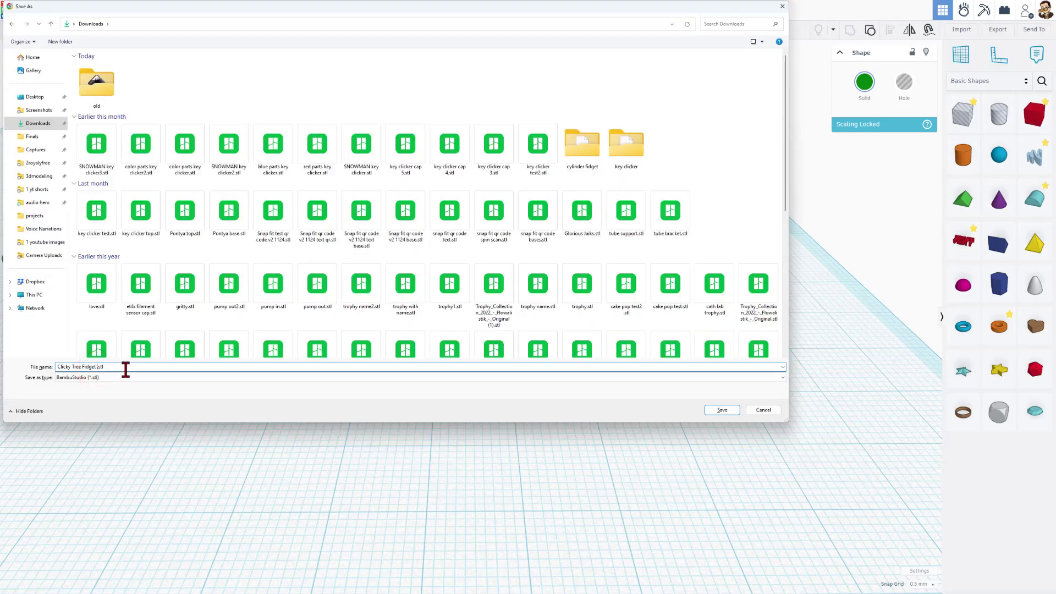
{"action": "key", "text": "Return"}
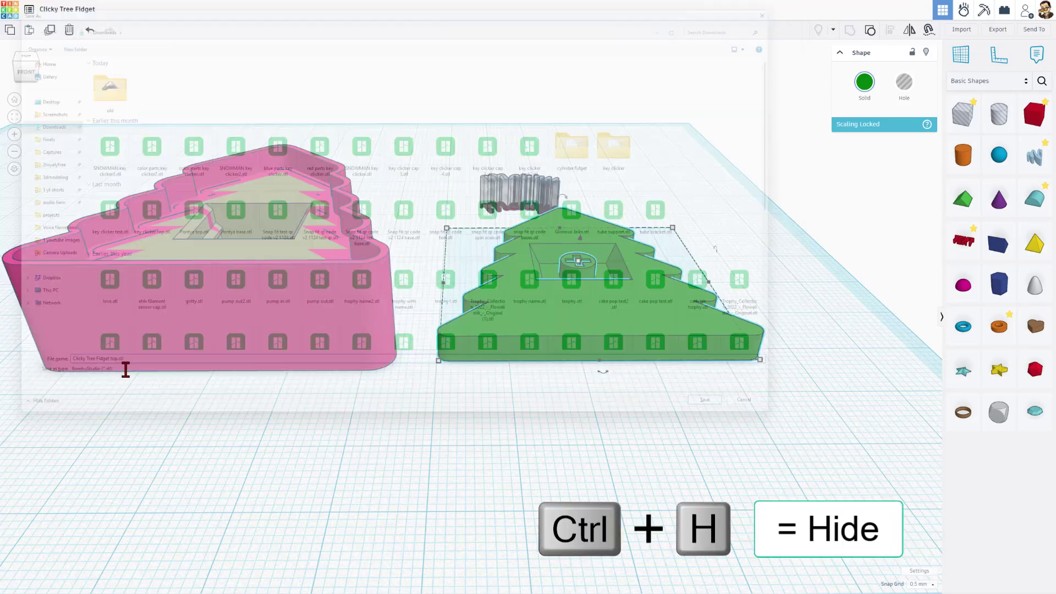
{"action": "left_click", "coordinate": [664, 336]}
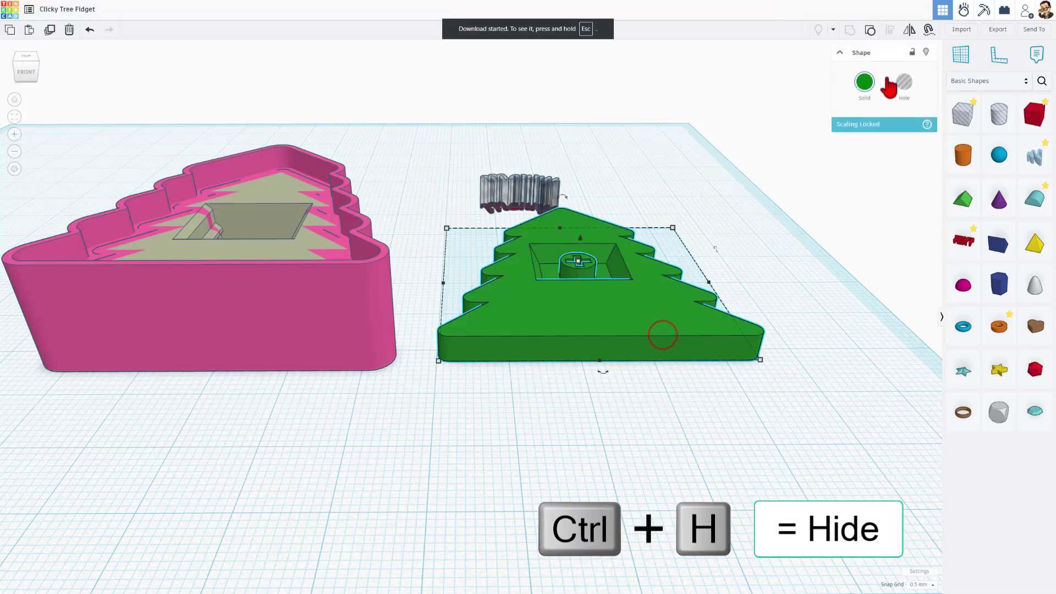
{"action": "left_click", "coordinate": [926, 52]}
Step: Export the Merry and Christmas text together as 'Clicky Tree Fidget merry.stl'
{"action": "right_click_drag", "start_coordinate": [743, 142], "coordinate": [613, 247]}
{"action": "left_click", "coordinate": [612, 248], "text": "shift"}
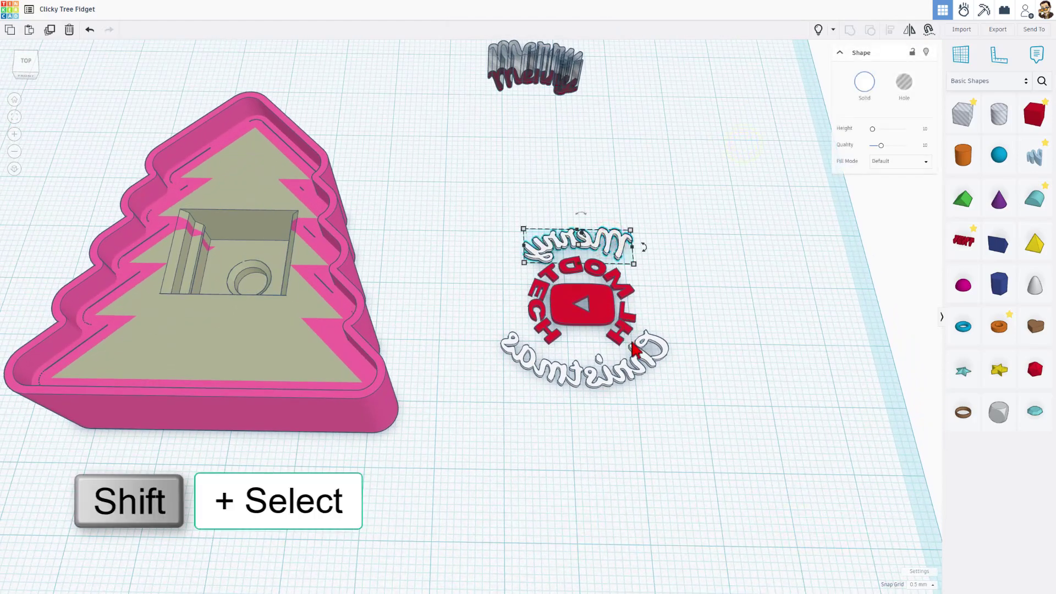
{"action": "left_click", "coordinate": [664, 352], "text": "shift"}
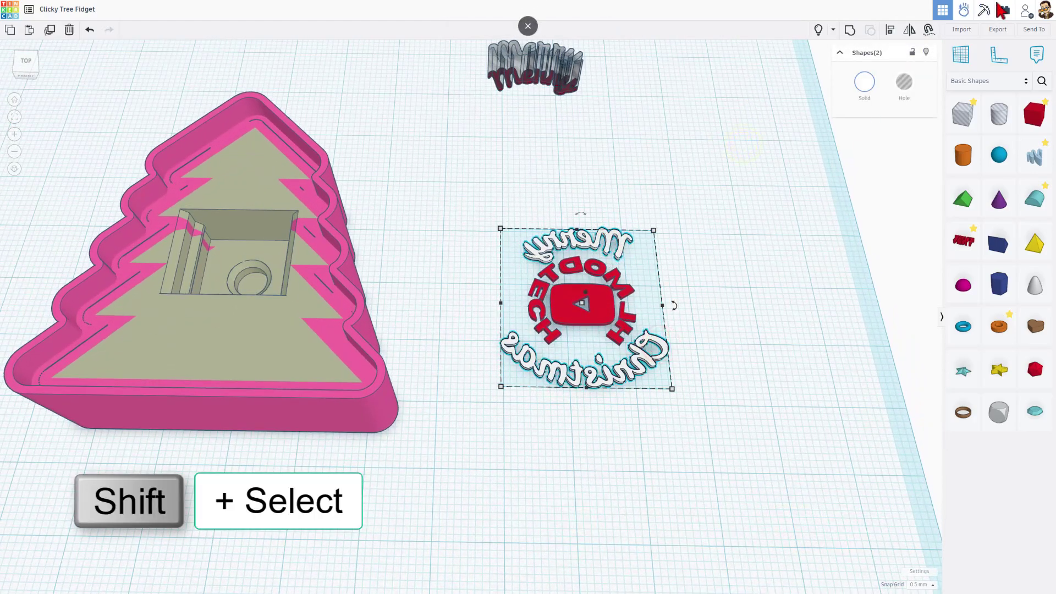
{"action": "left_click", "coordinate": [998, 33]}
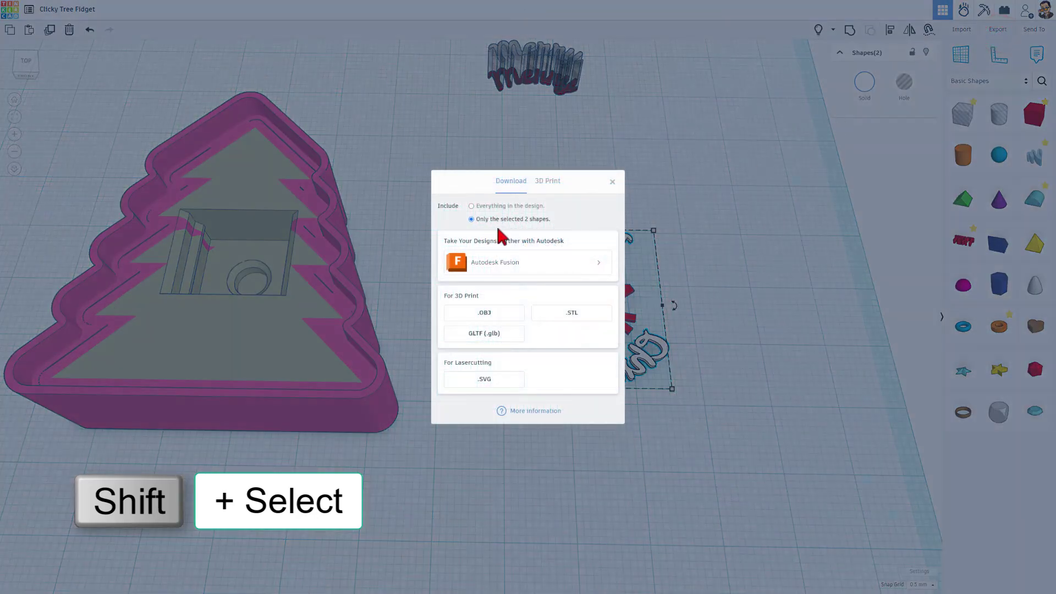
{"action": "left_click", "coordinate": [552, 318]}
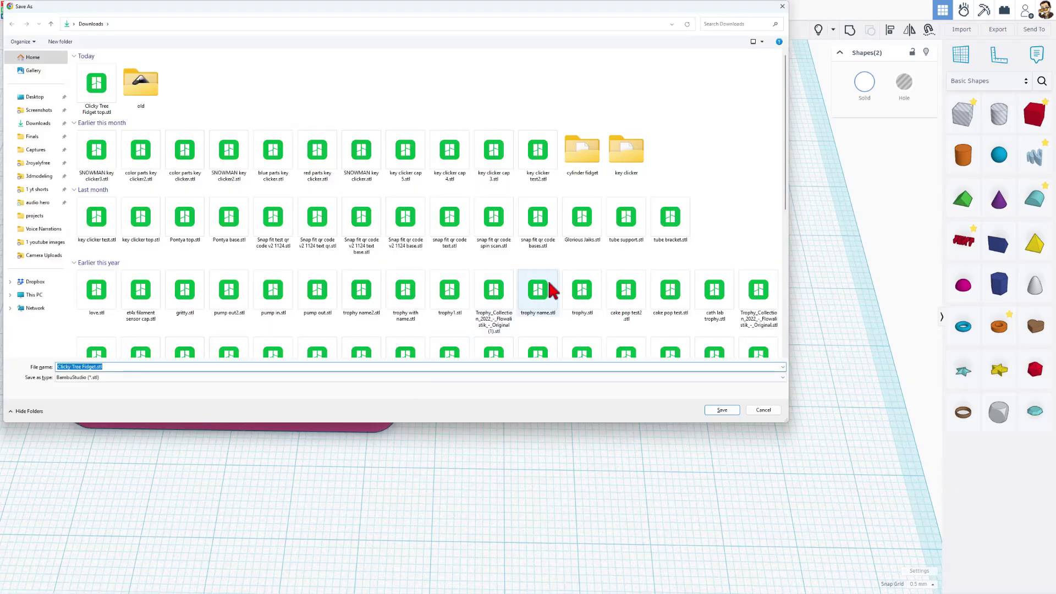
{"action": "left_click", "coordinate": [97, 366]}
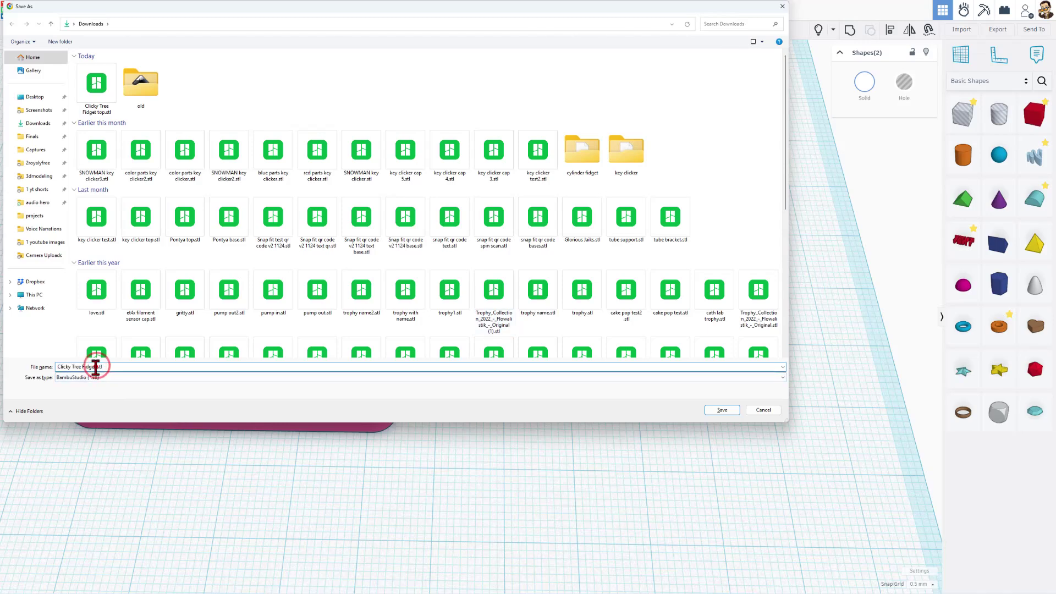
{"action": "type", "text": "merry"}
{"action": "key", "text": "Return"}
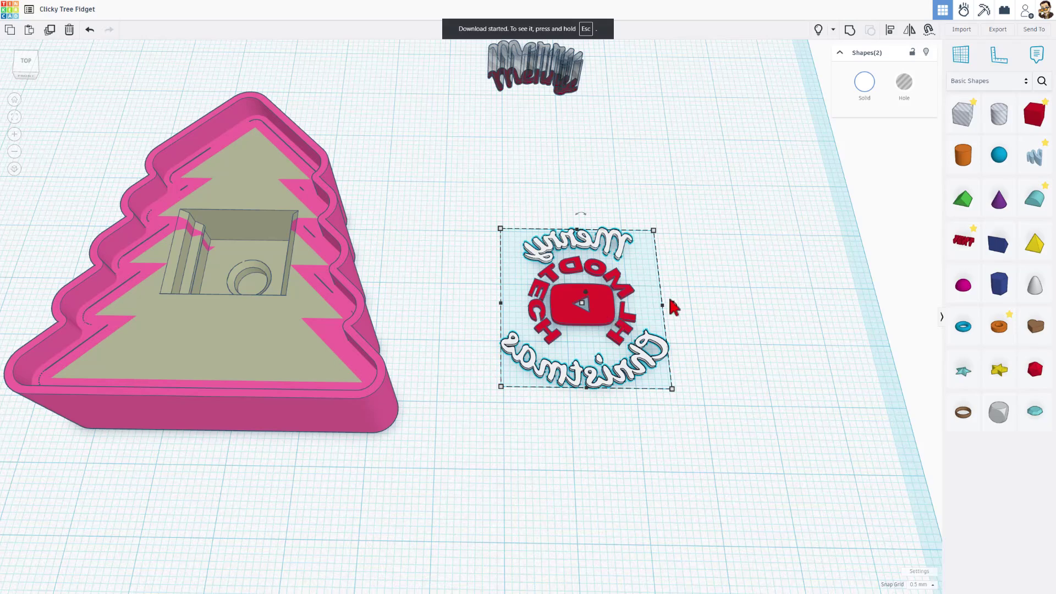
{"action": "left_click", "coordinate": [736, 285]}
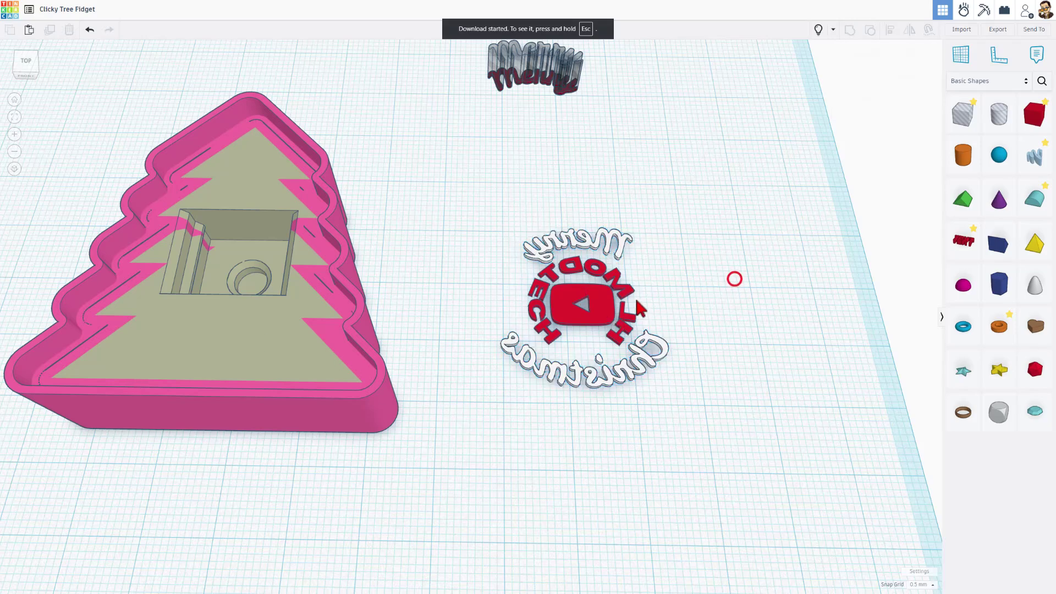
Step: Export the red logo as an STL named 'Clicky Tree Fidget logo'
{"action": "left_click", "coordinate": [602, 318]}
{"action": "left_click", "coordinate": [990, 30]}
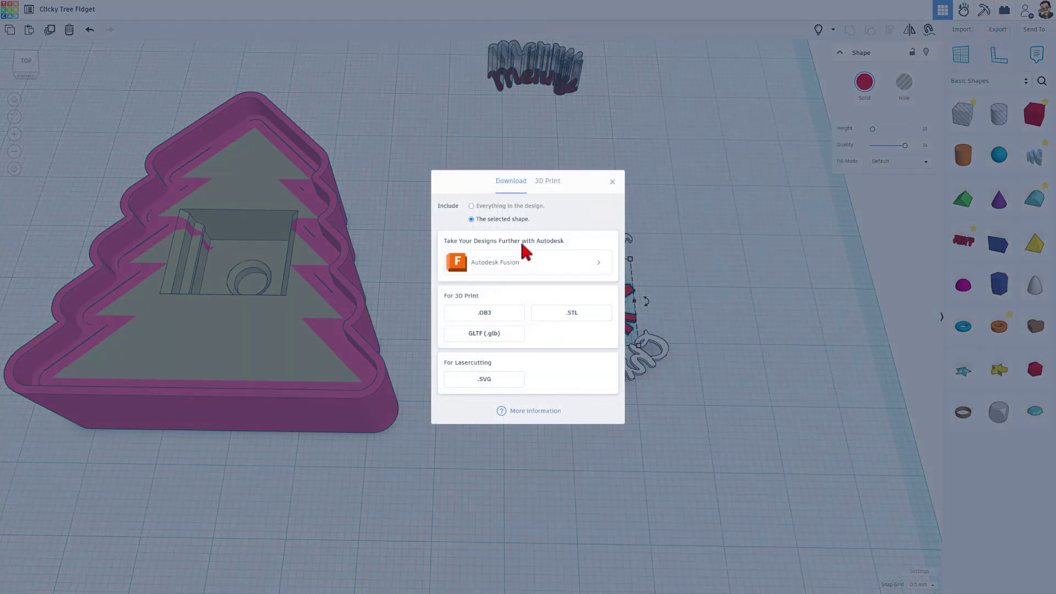
{"action": "left_click", "coordinate": [569, 315]}
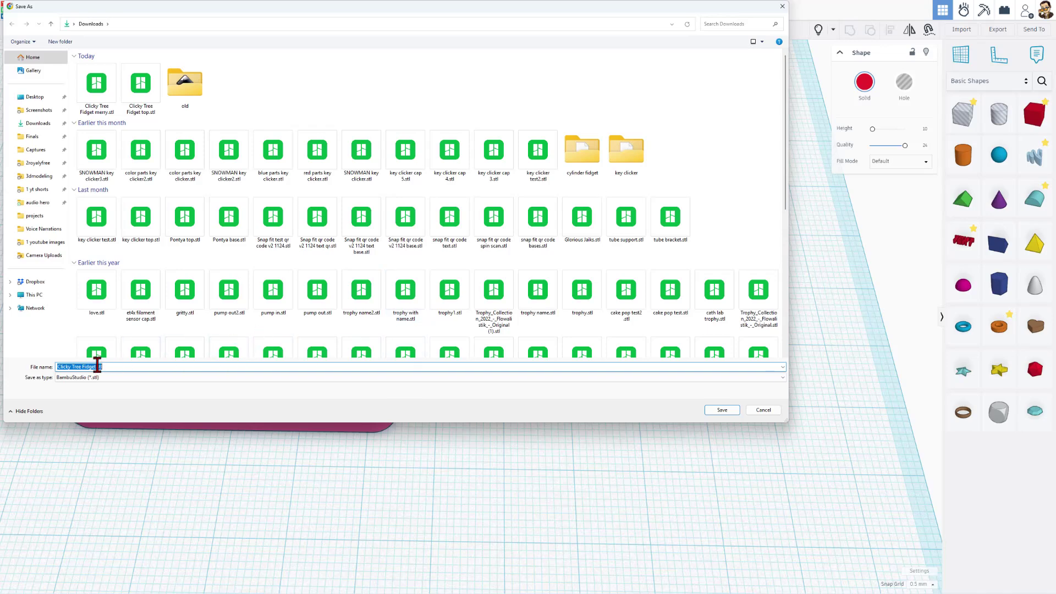
{"action": "left_click", "coordinate": [95, 367]}
{"action": "type", "text": "logo"}
{"action": "key", "text": "Return"}
Step: Export the tree base's two shapes as an STL named 'Clicky Tree Fidget base'
{"action": "left_click", "coordinate": [361, 176]}
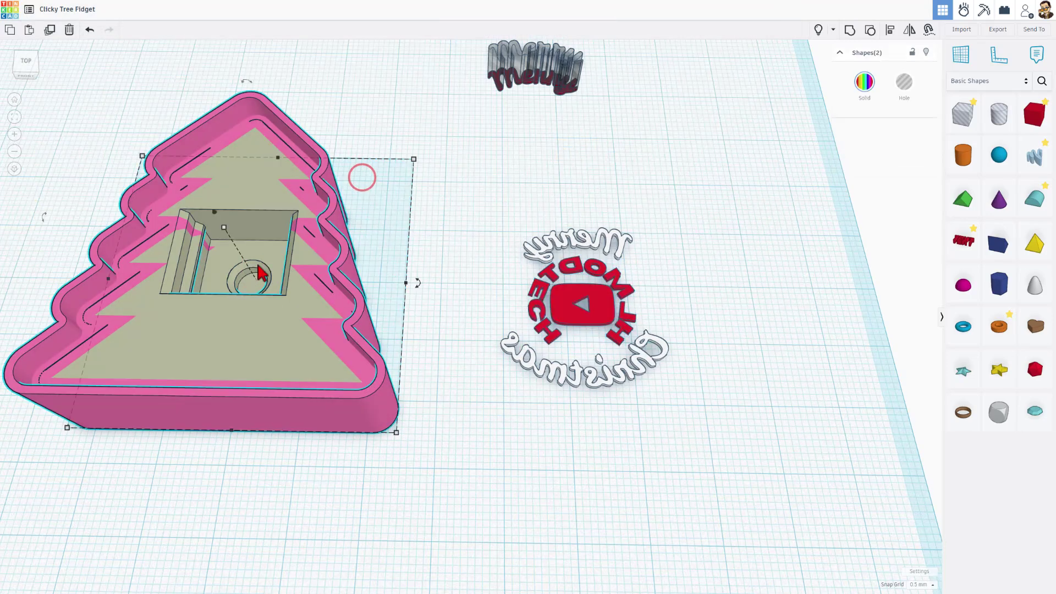
{"action": "left_click", "coordinate": [997, 30]}
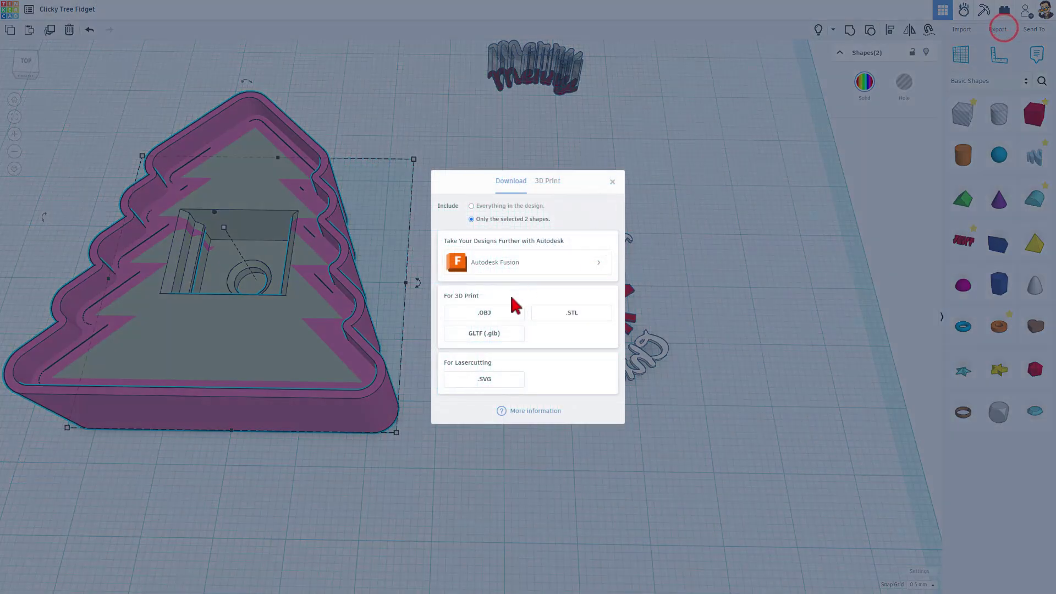
{"action": "left_click", "coordinate": [563, 318]}
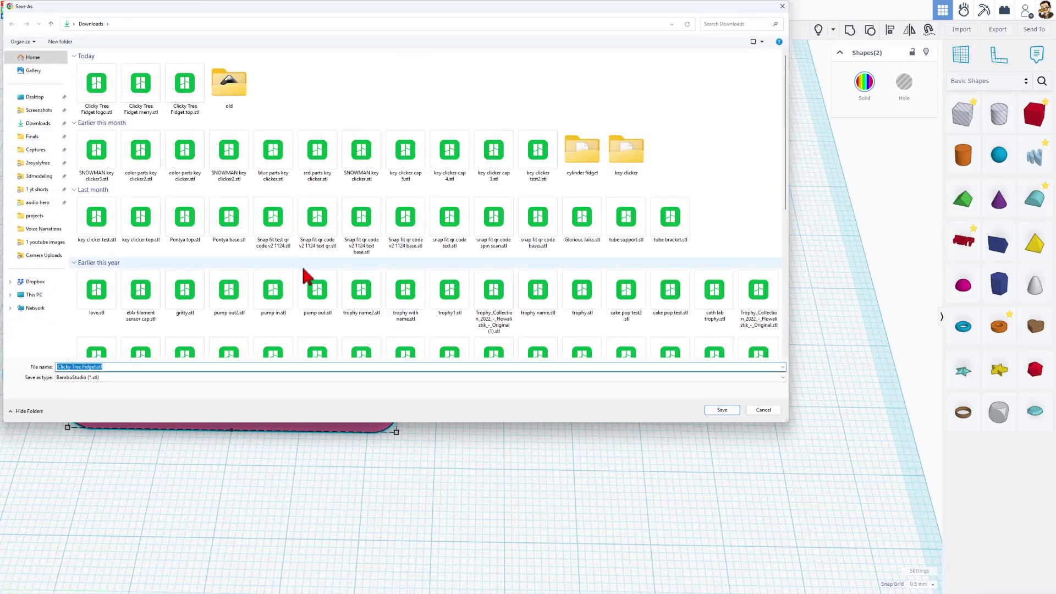
{"action": "left_click", "coordinate": [95, 367]}
{"action": "type", "text": "base"}
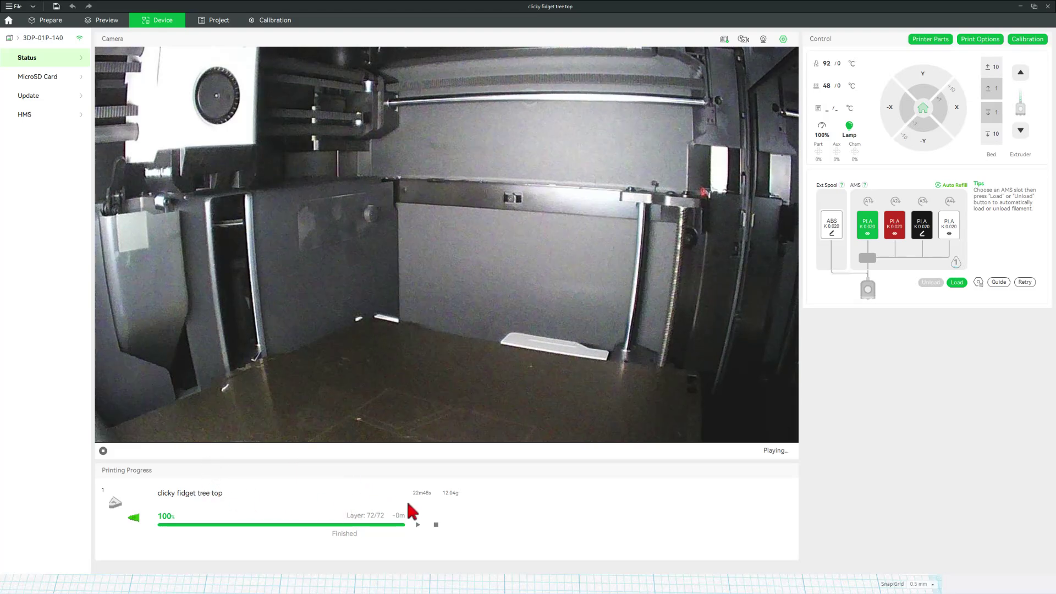
Step: Save the current Bambu Studio project and start a new one
{"action": "left_click", "coordinate": [49, 21]}
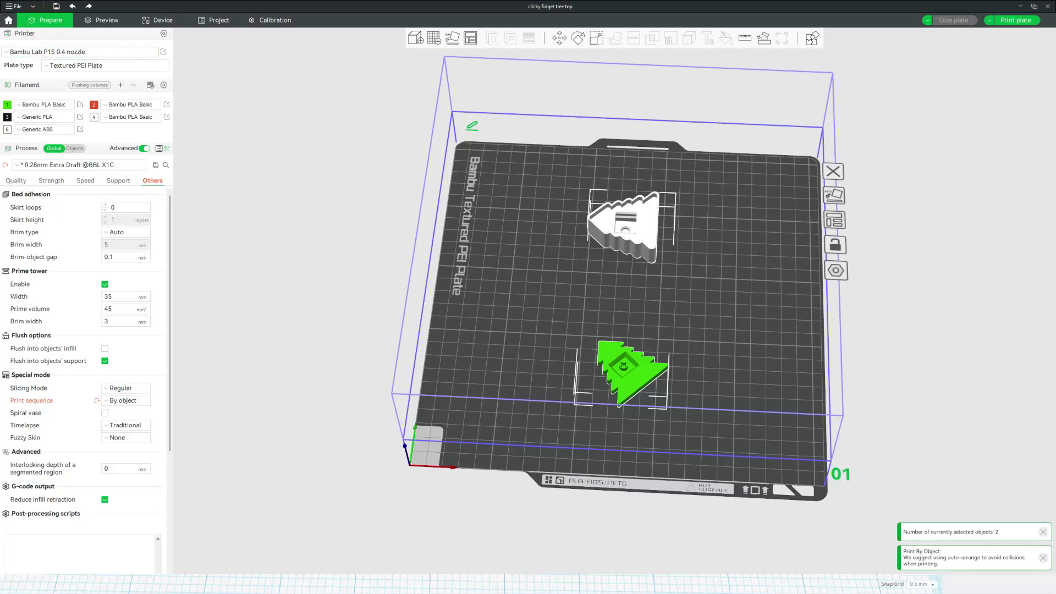
{"action": "left_click", "coordinate": [20, 9]}
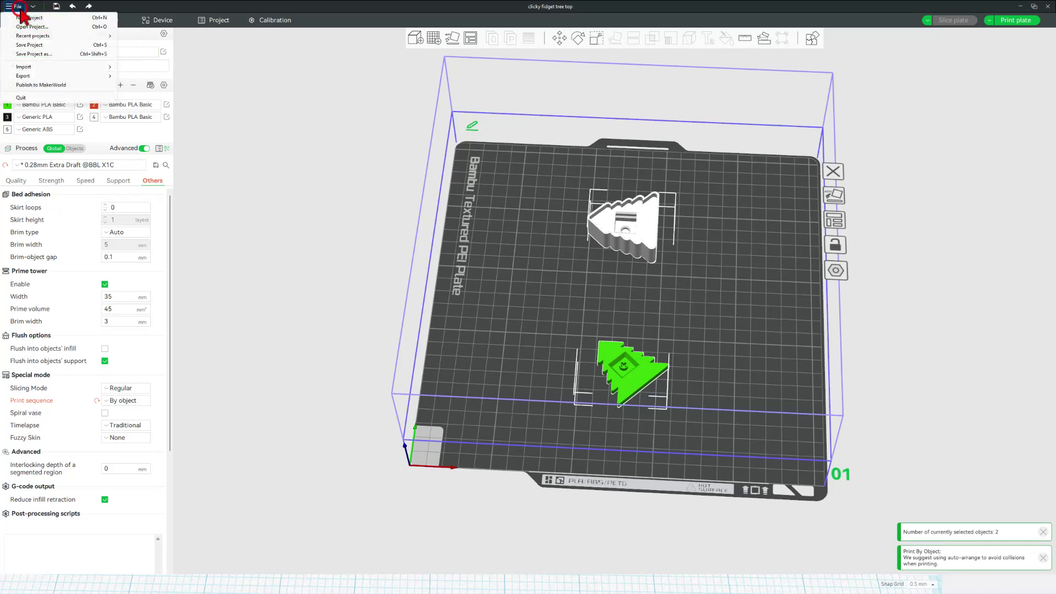
{"action": "left_click", "coordinate": [23, 44]}
{"action": "left_click", "coordinate": [22, 19]}
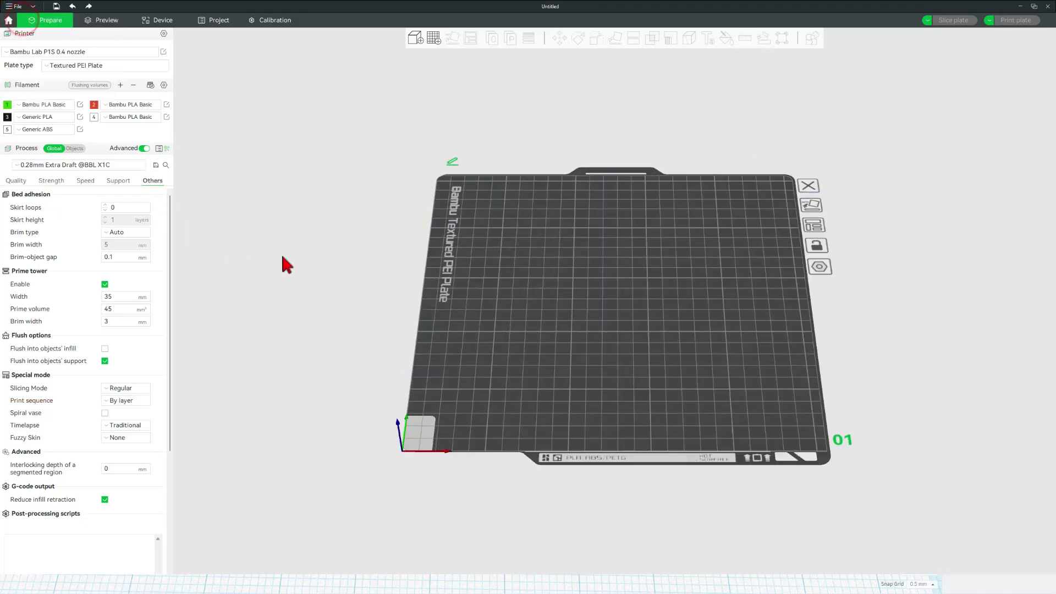
Step: Import the four Clicky Tree Fidget STLs from Downloads as one multi-part object
{"action": "left_click", "coordinate": [412, 38]}
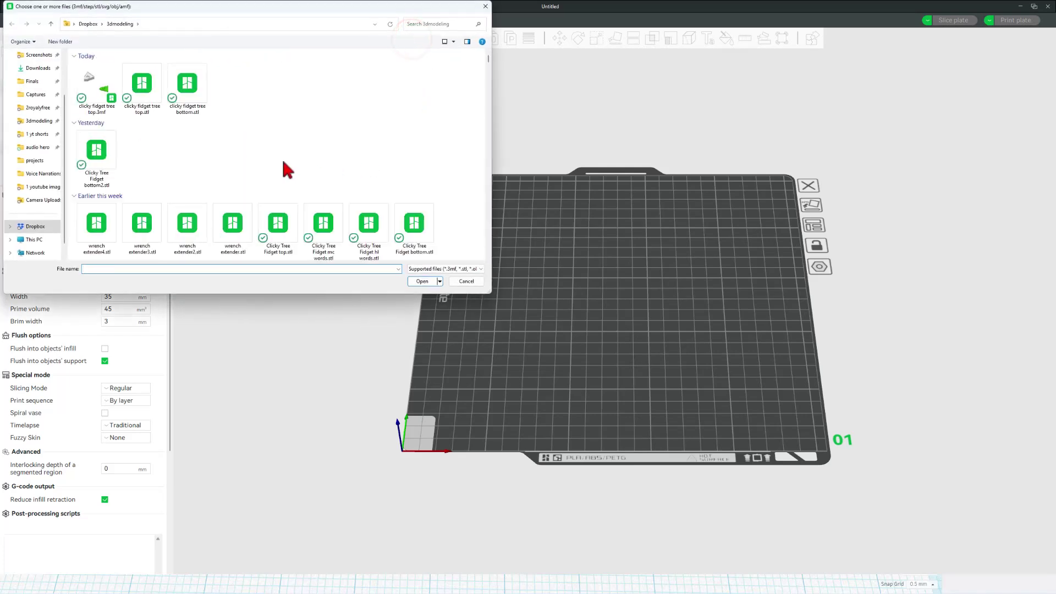
{"action": "left_click", "coordinate": [39, 68]}
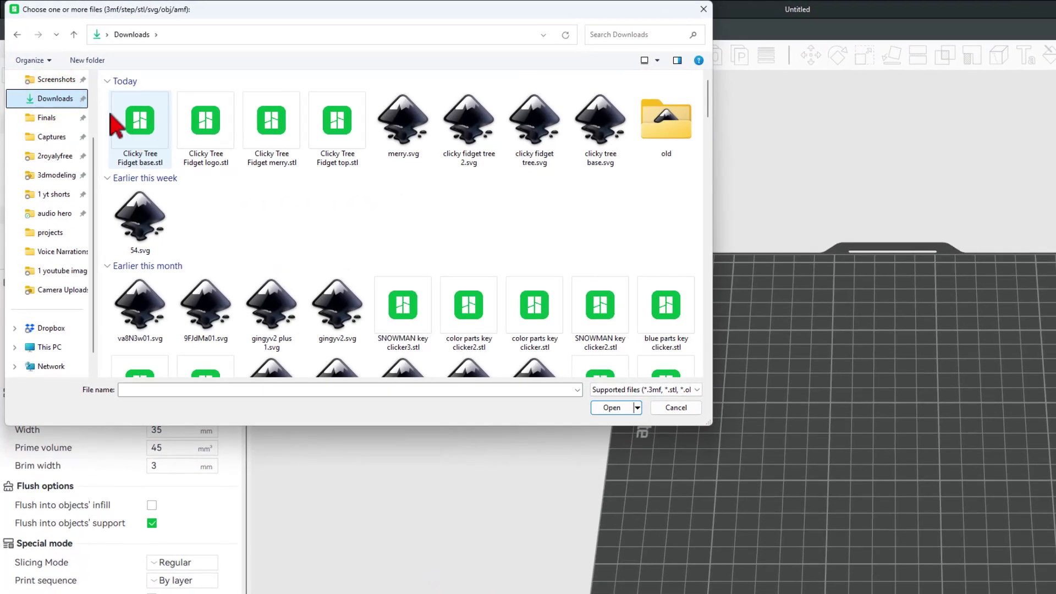
{"action": "left_click_drag", "start_coordinate": [104, 111], "coordinate": [337, 156]}
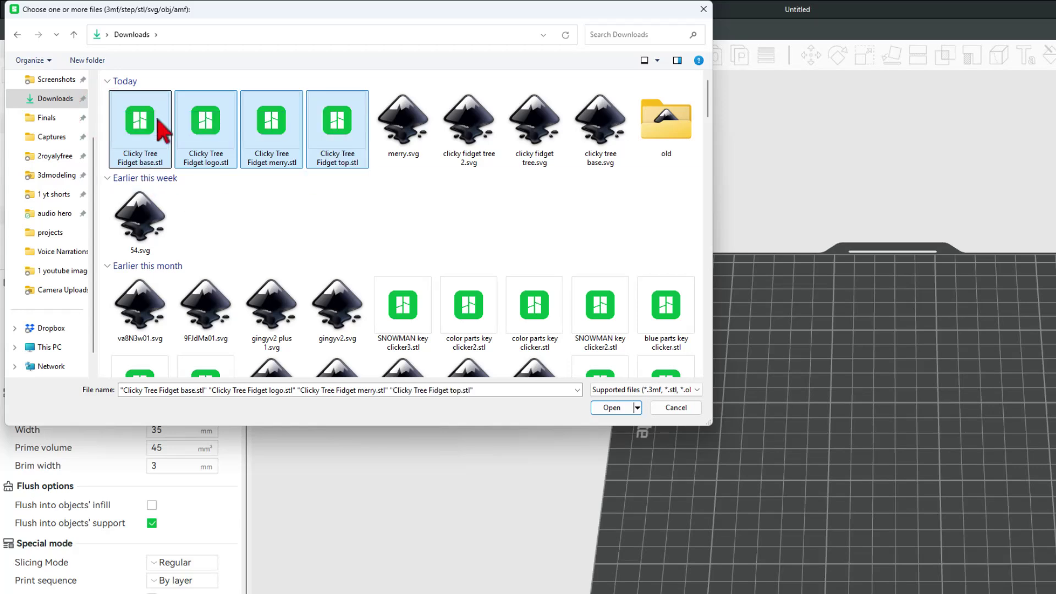
{"action": "left_click", "coordinate": [610, 407]}
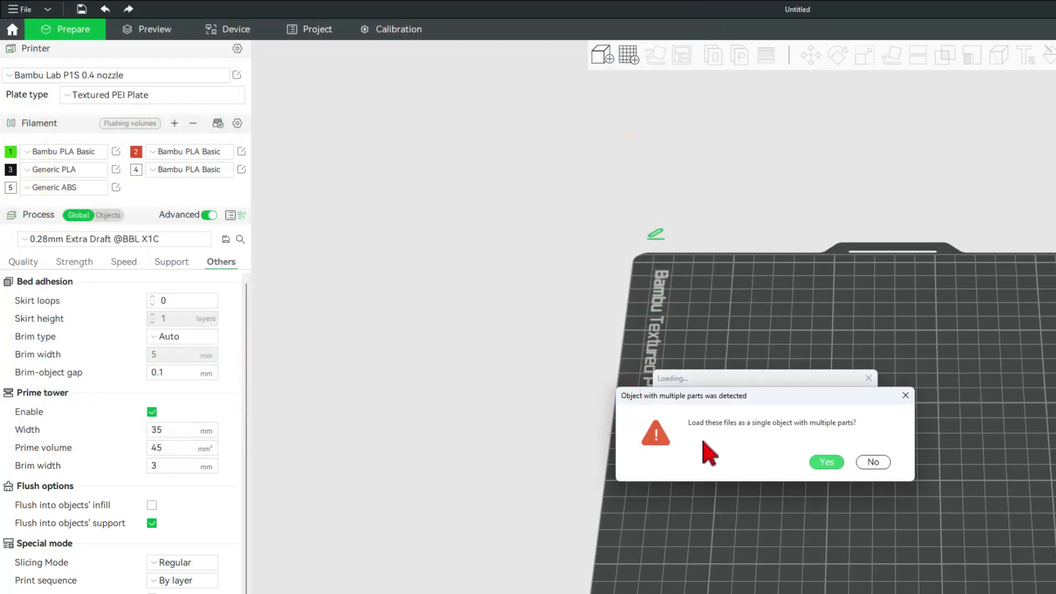
{"action": "left_click", "coordinate": [826, 461]}
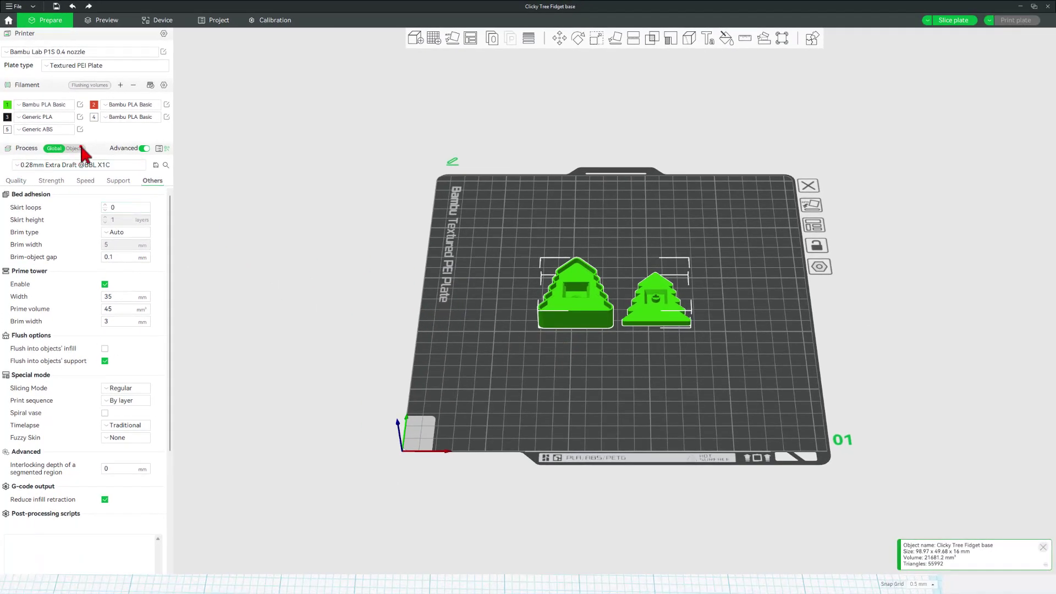
Step: In the Objects list, give base filament 4, logo red filament 2, merry white filament 4
{"action": "left_click", "coordinate": [77, 148]}
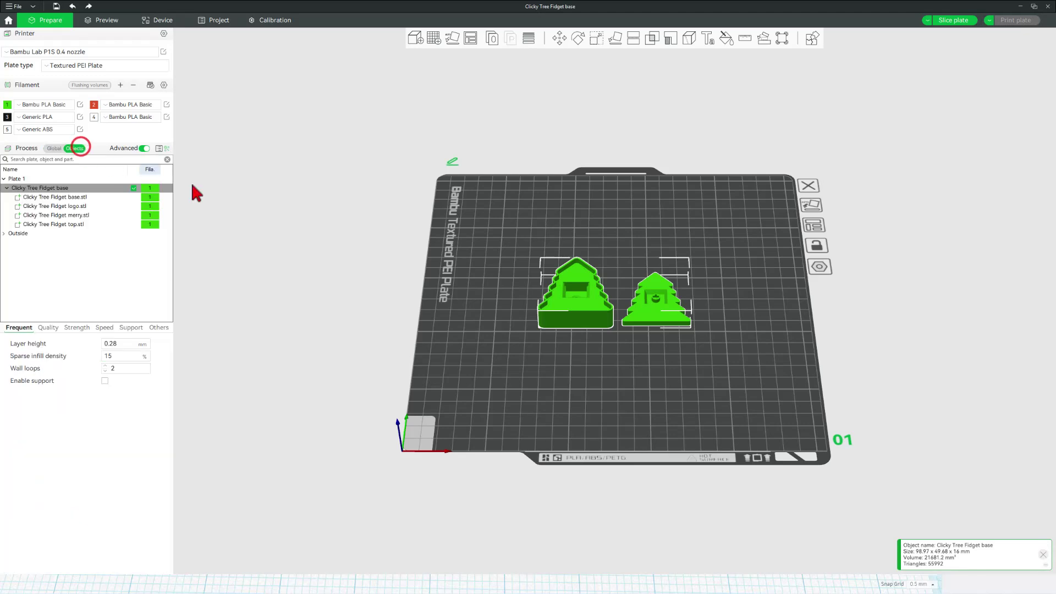
{"action": "left_click", "coordinate": [153, 198]}
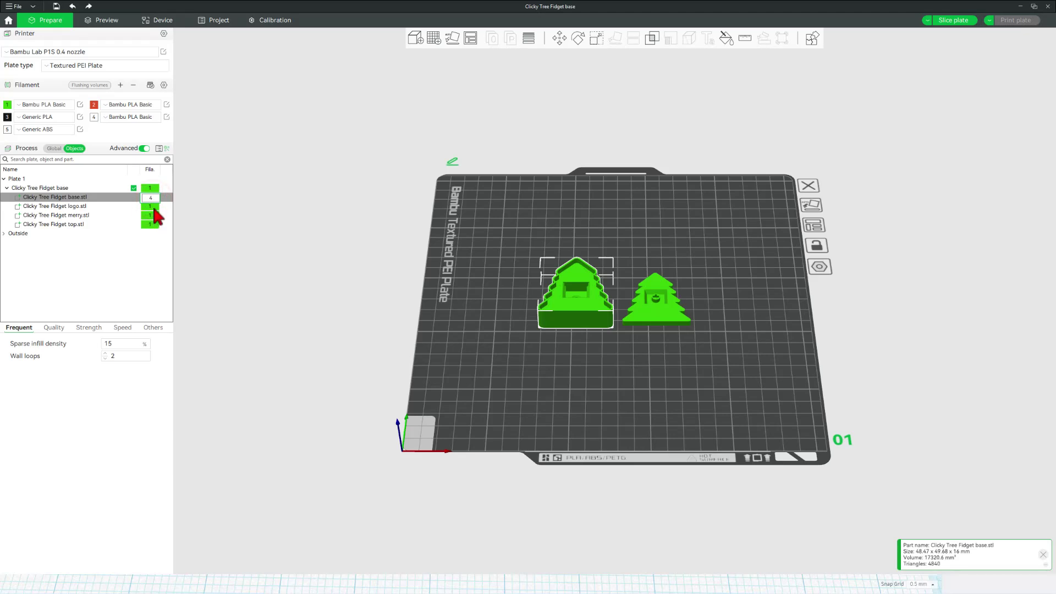
{"action": "left_click", "coordinate": [151, 206]}
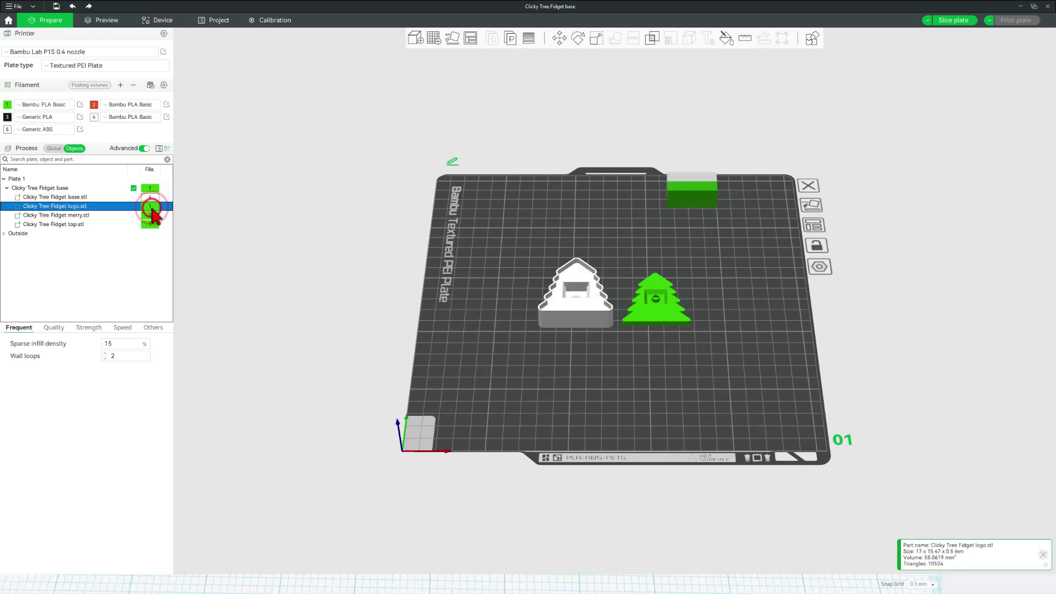
{"action": "left_click", "coordinate": [147, 217]}
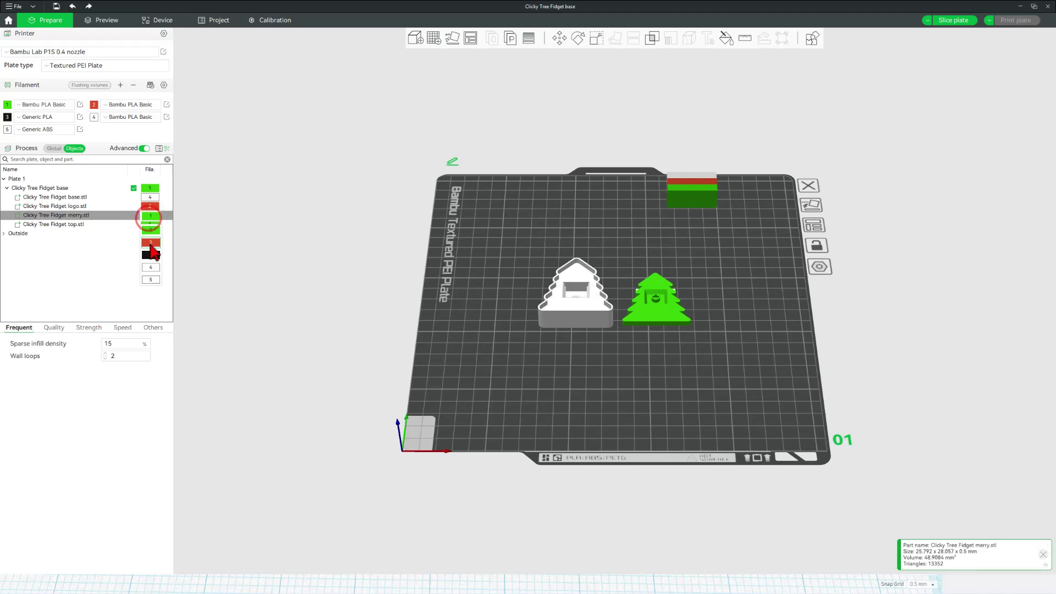
Step: Orbit and zoom around the plate to check the coloured parts from above and below
{"action": "left_click", "coordinate": [465, 271]}
{"action": "left_click_drag", "start_coordinate": [464, 271], "coordinate": [699, 309]}
{"action": "scroll", "coordinate": [707, 289], "scroll_direction": "up", "scroll_amount": 5}
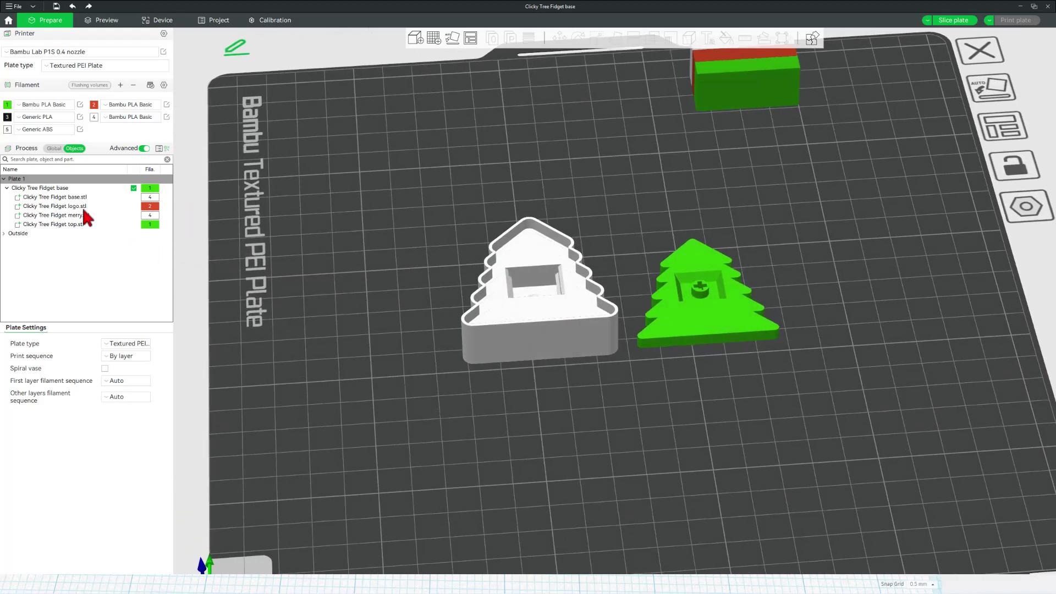
{"action": "scroll", "coordinate": [711, 396], "scroll_direction": "down", "scroll_amount": 5}
{"action": "scroll", "coordinate": [715, 398], "scroll_direction": "up", "scroll_amount": 3}
{"action": "left_click_drag", "start_coordinate": [681, 378], "coordinate": [672, 315]}
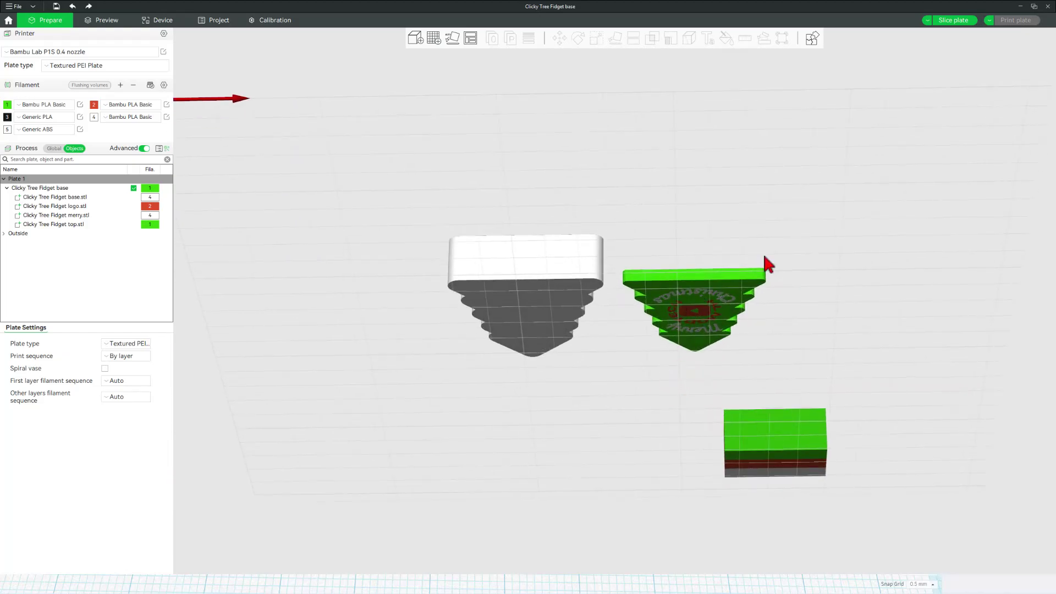
{"action": "left_click_drag", "start_coordinate": [764, 257], "coordinate": [716, 330]}
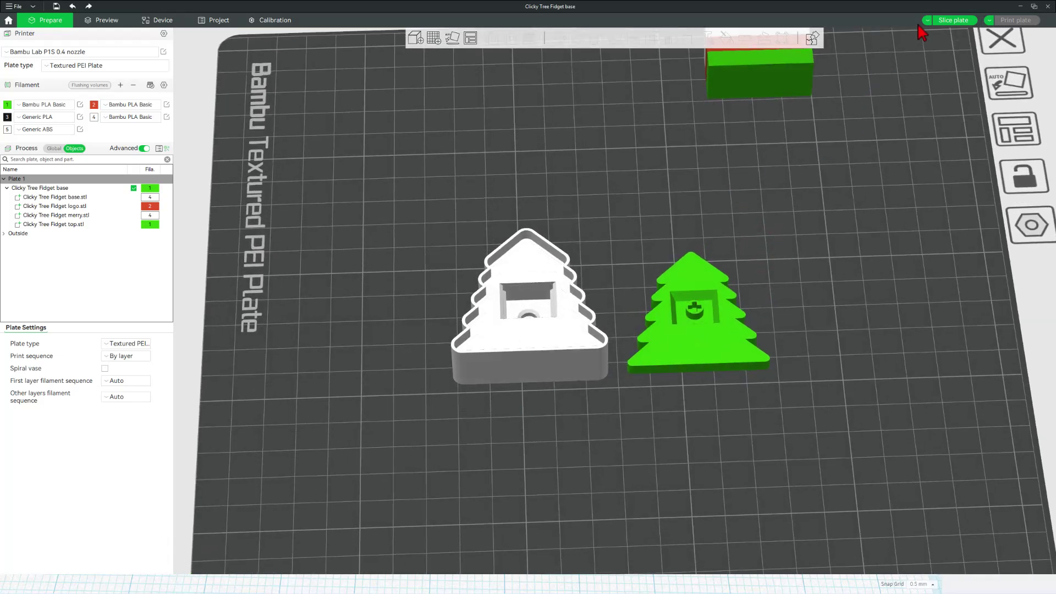
Step: Slice the plate, giving an estimate of 56m13s and 18.78 g of filament
{"action": "left_click", "coordinate": [952, 21]}
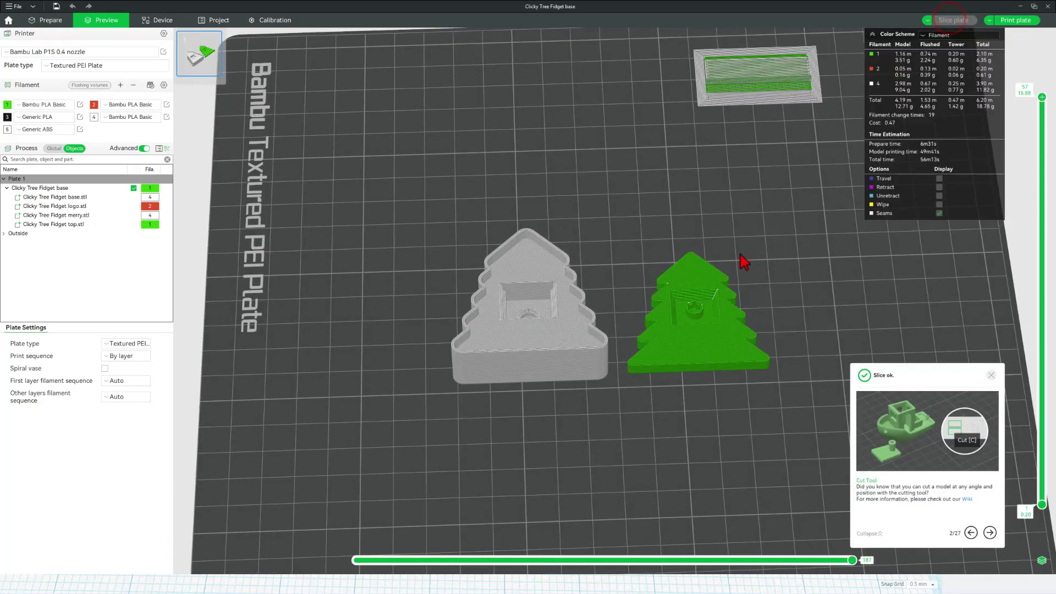